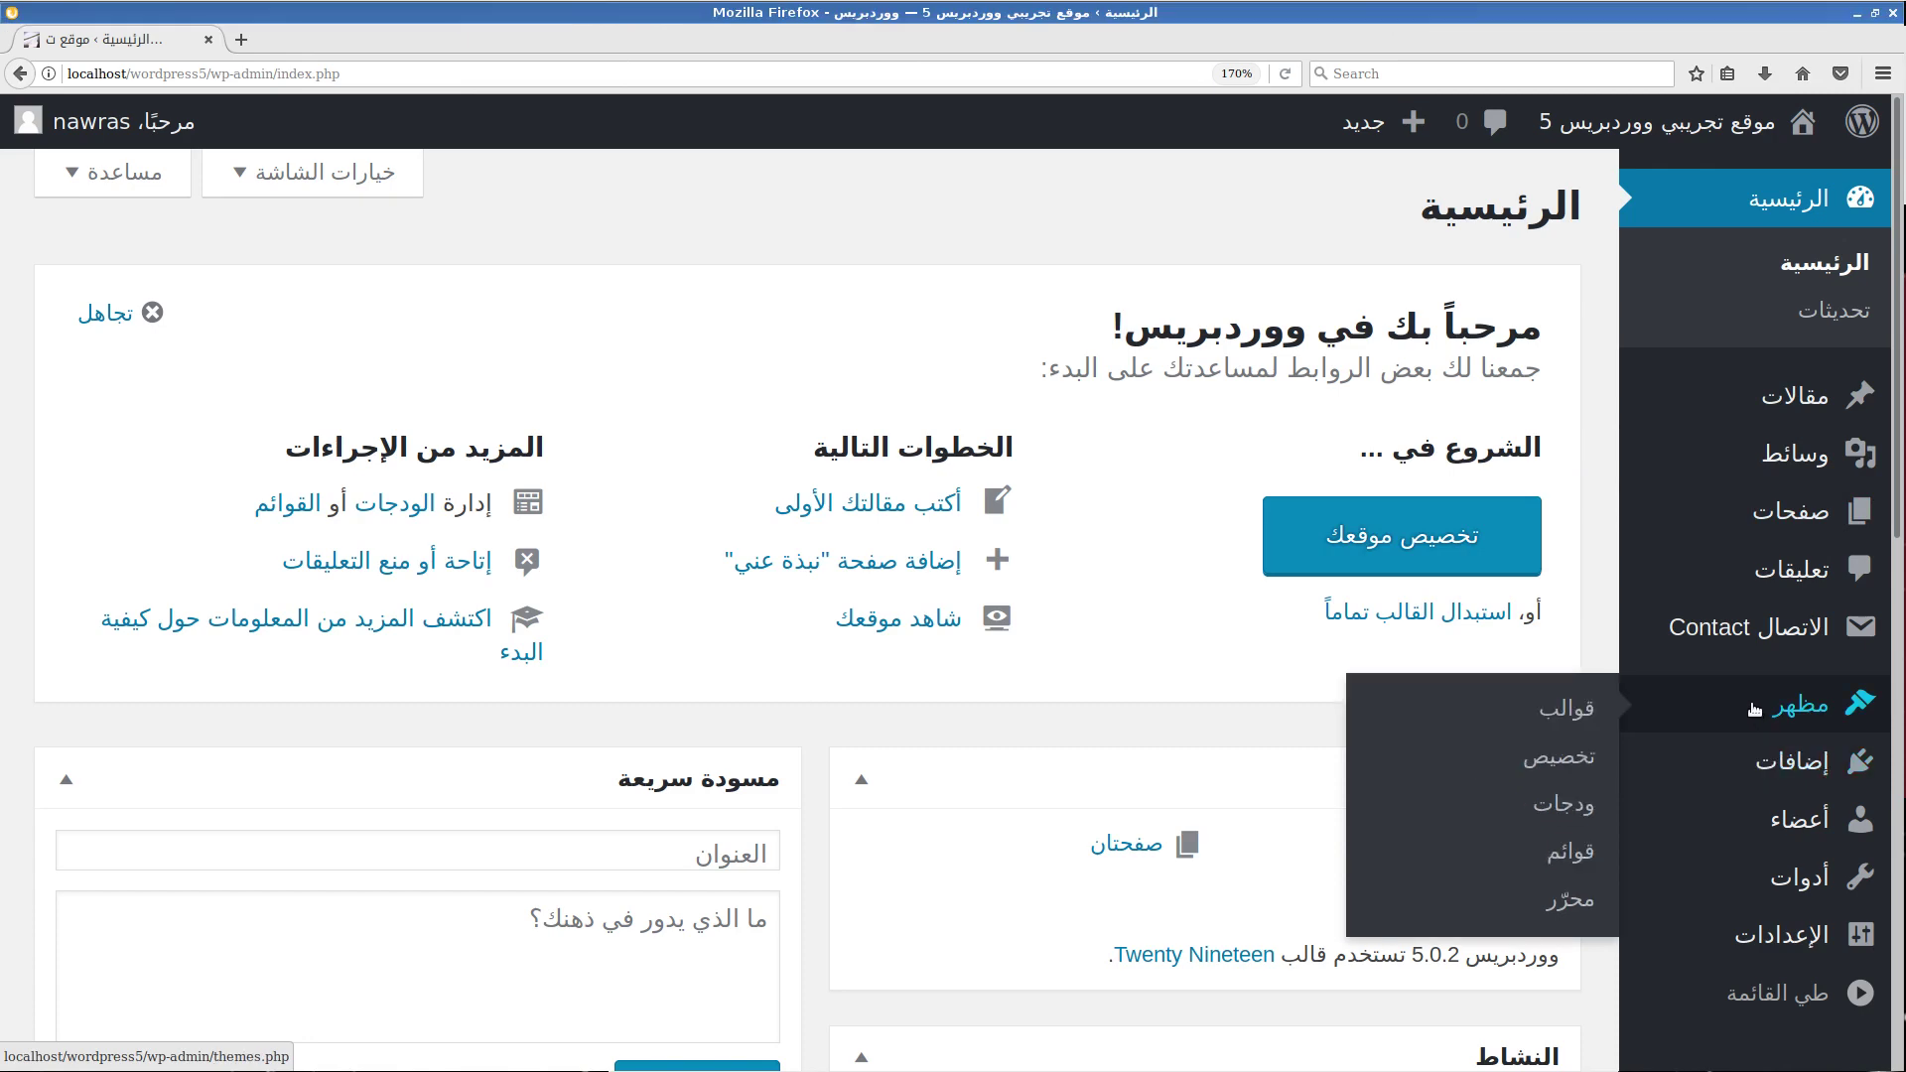
Search the directory of new plugins for "contact".
{"action": "left_click", "coordinate": [1470, 764]}
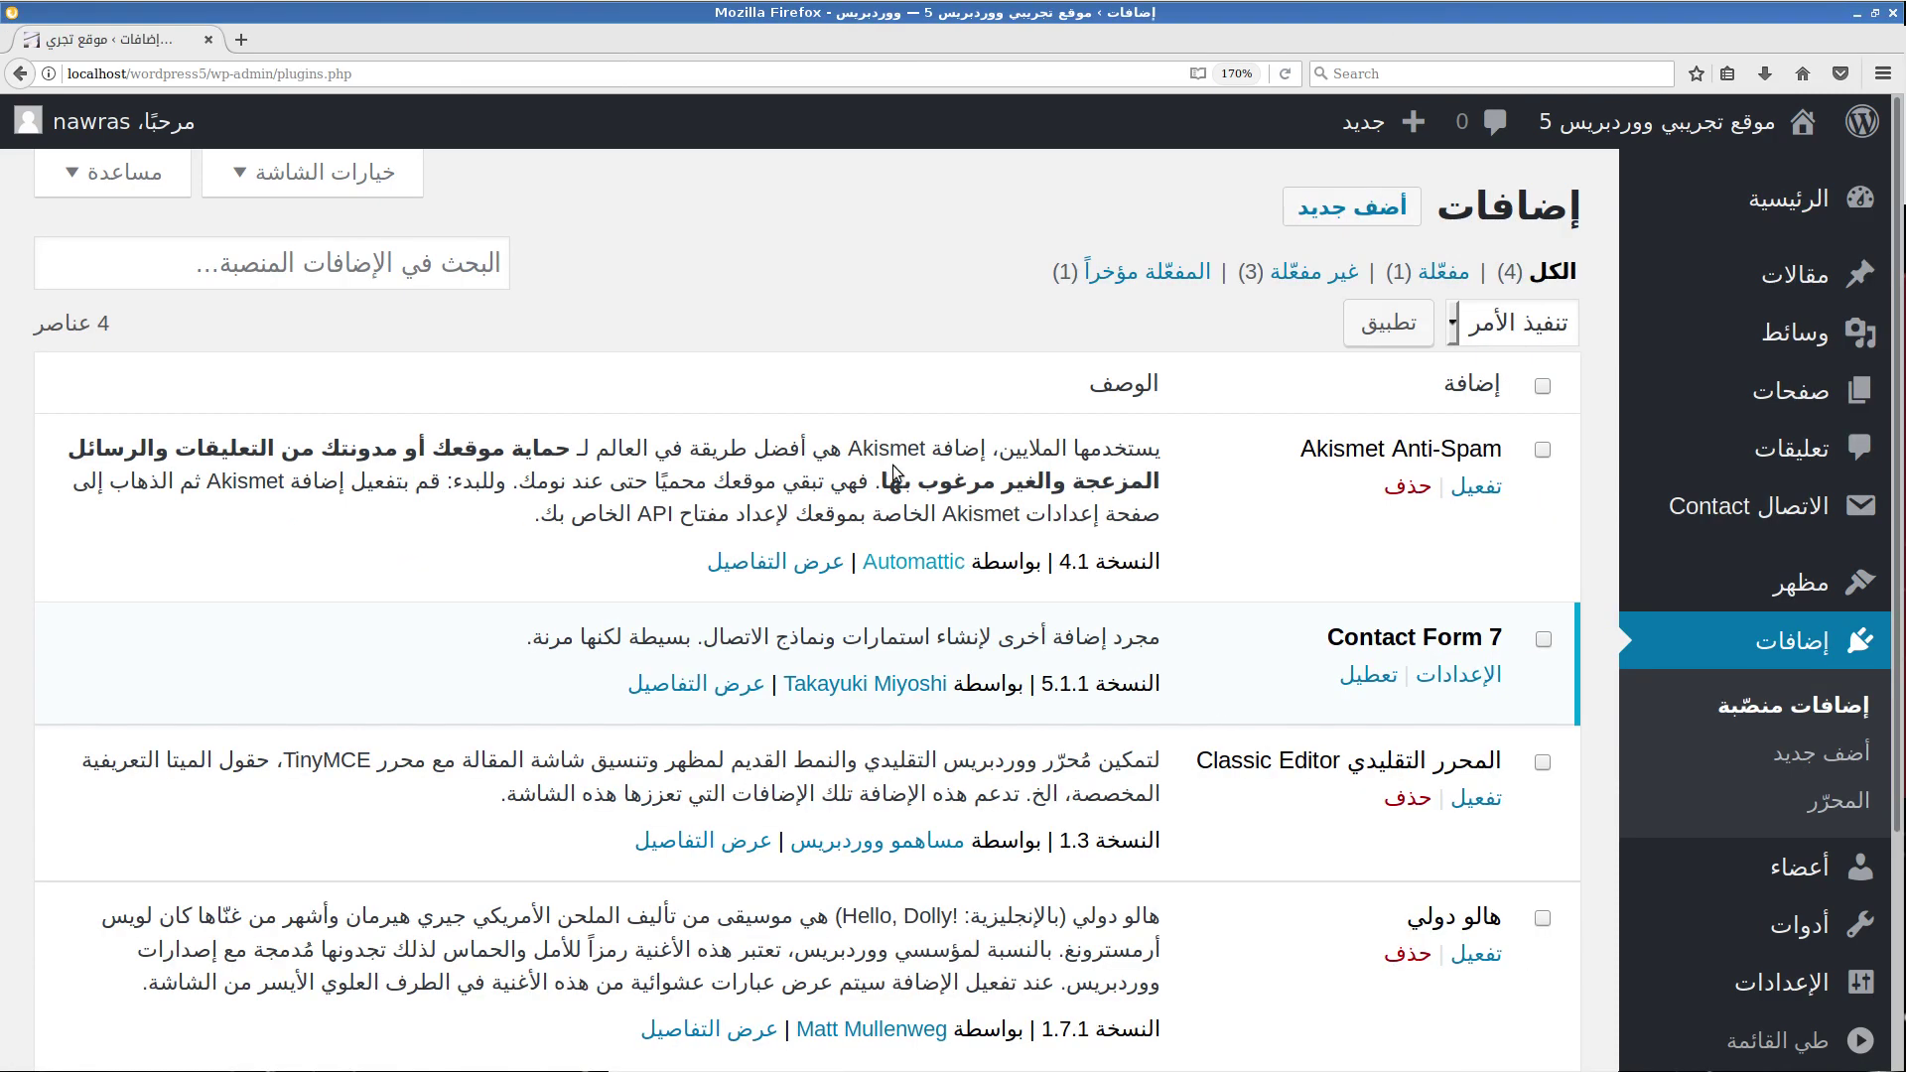
{"action": "left_click", "coordinate": [1316, 217]}
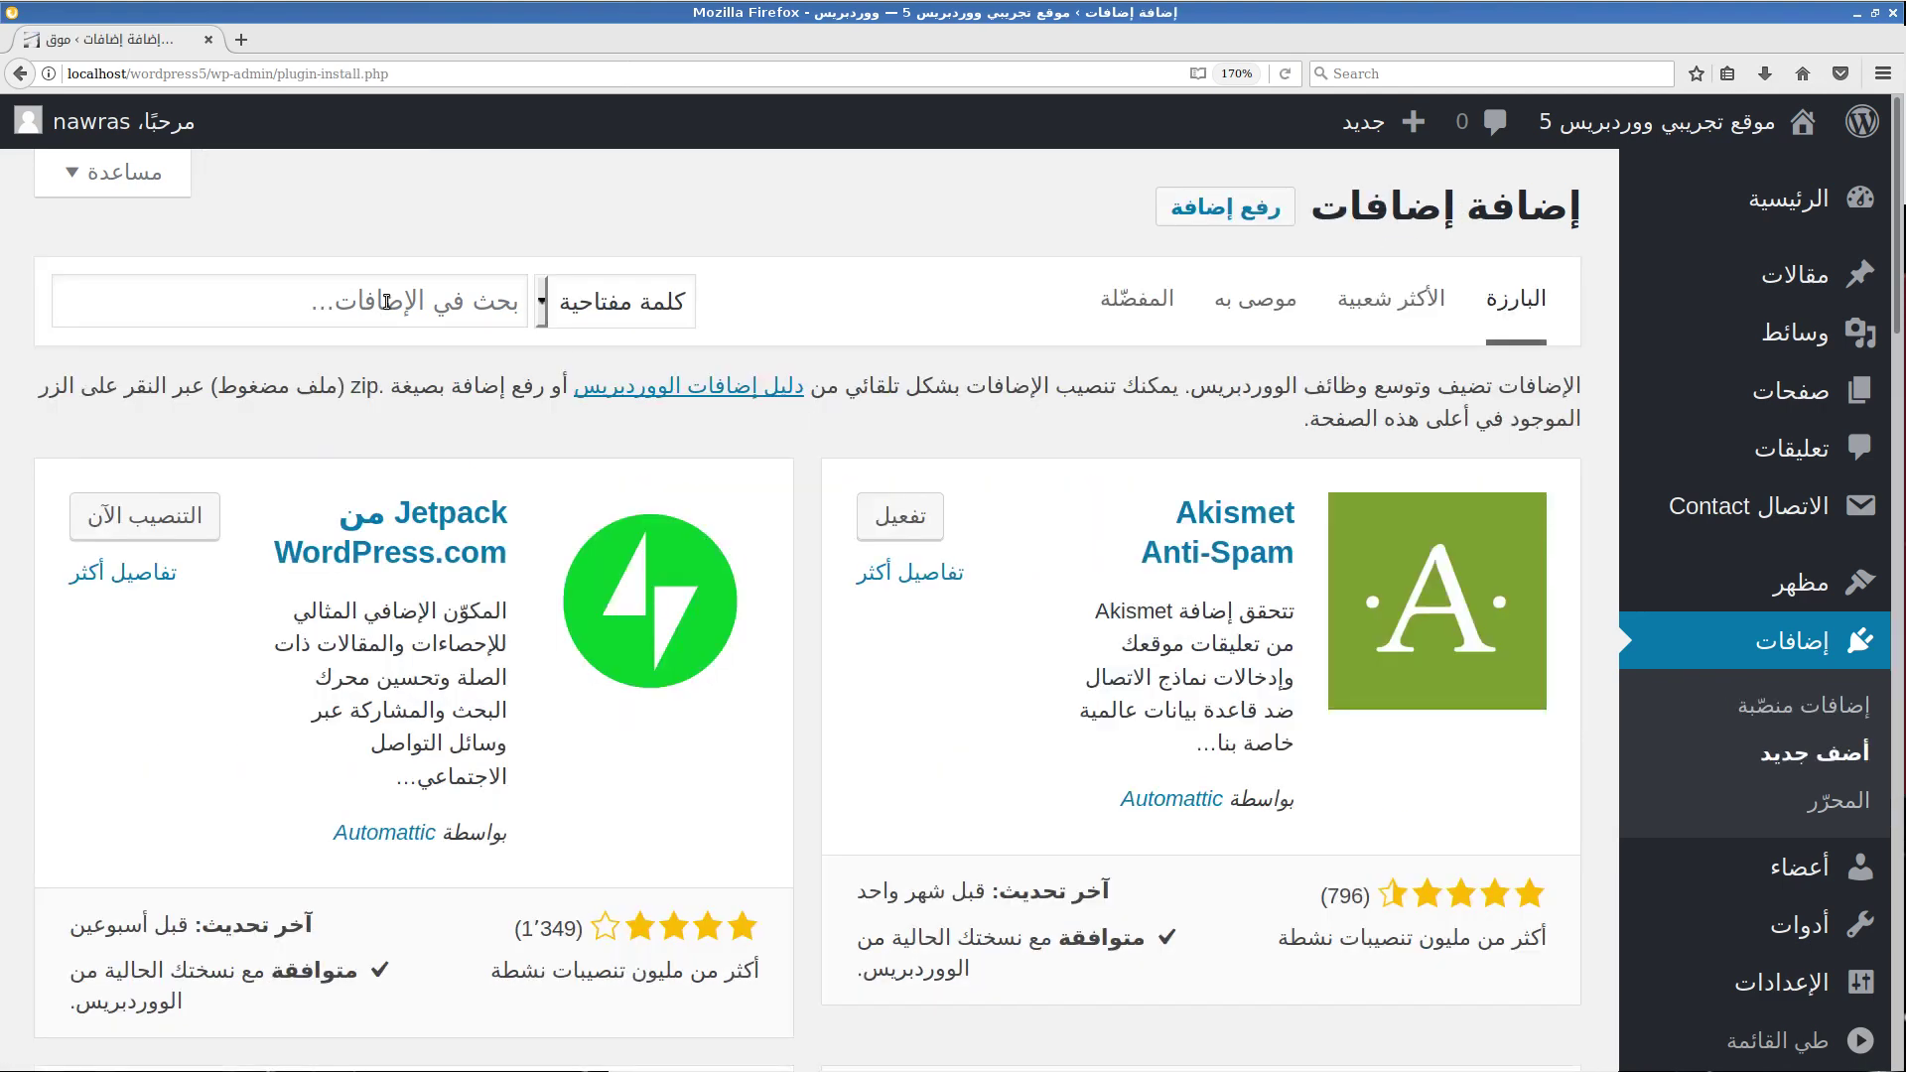
{"action": "left_click", "coordinate": [387, 302]}
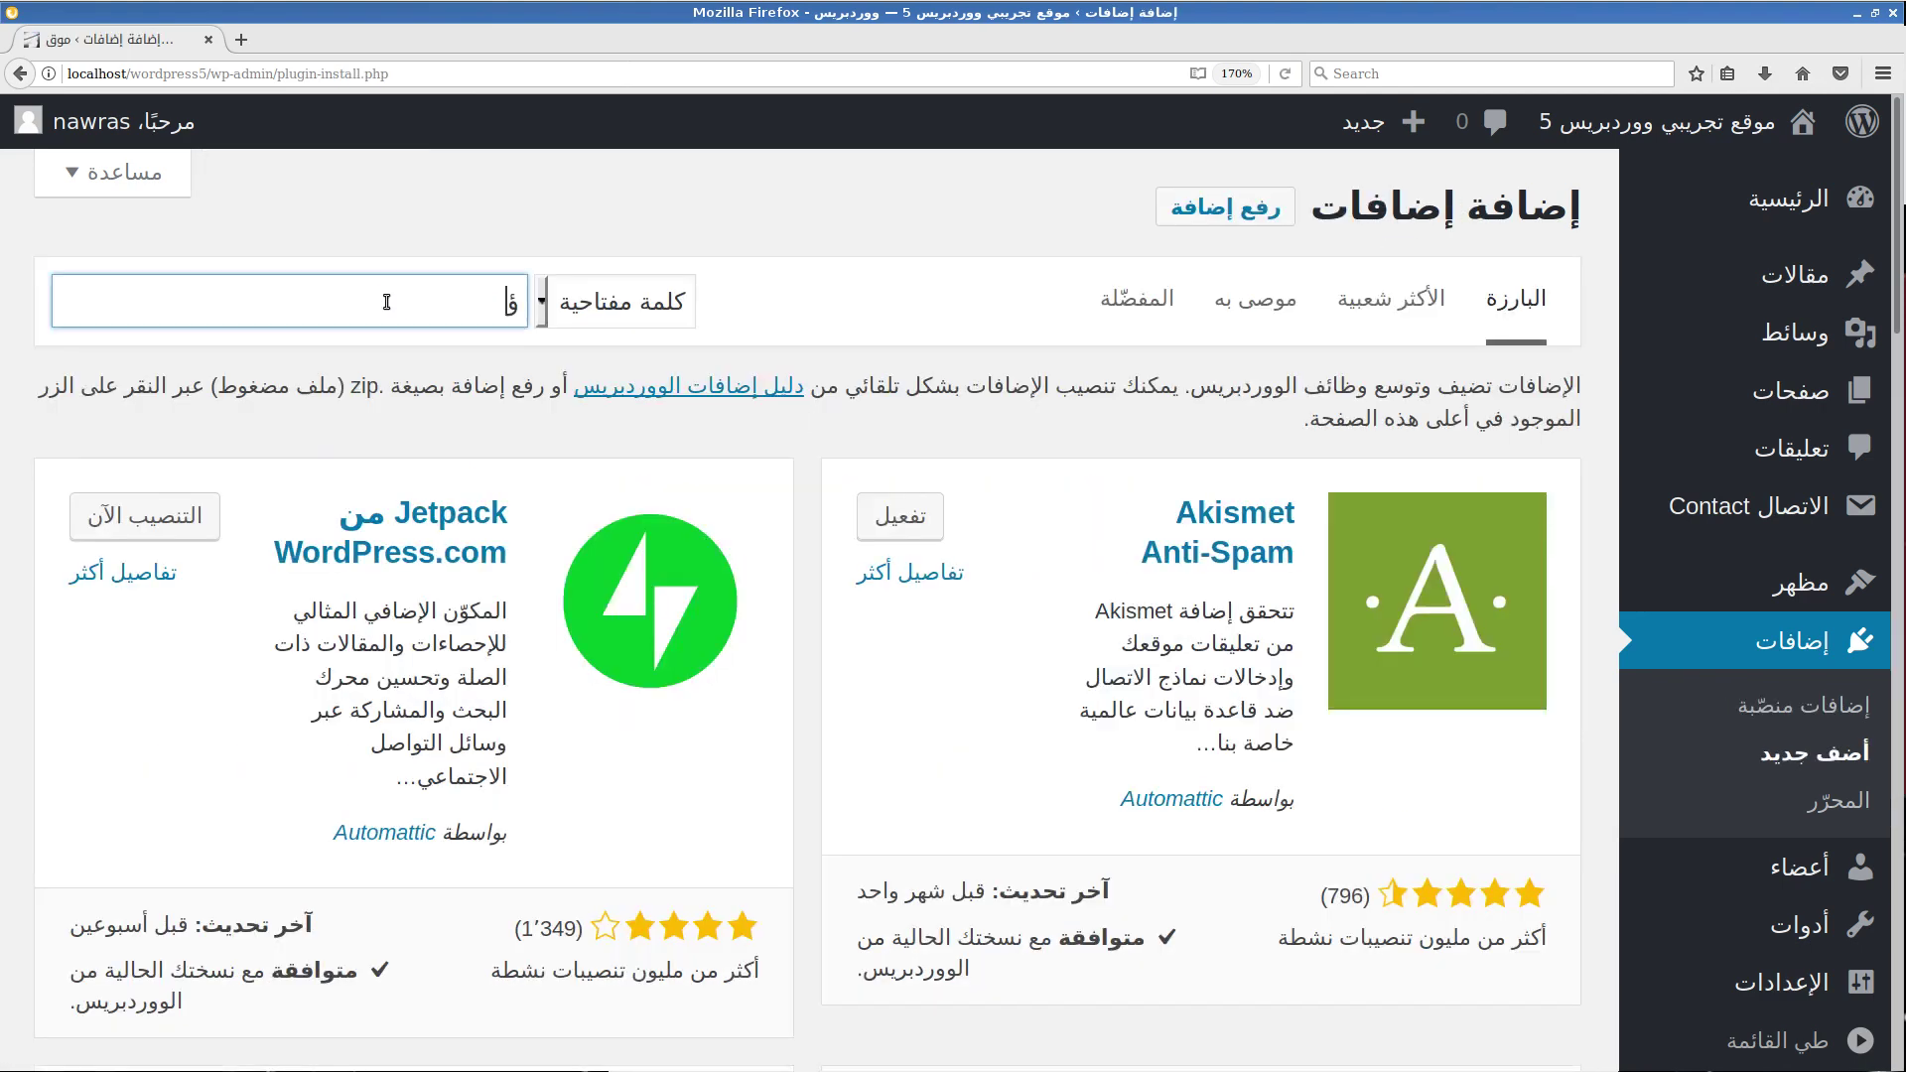
{"action": "type", "text": "contad"}
{"action": "type", "text": "t"}
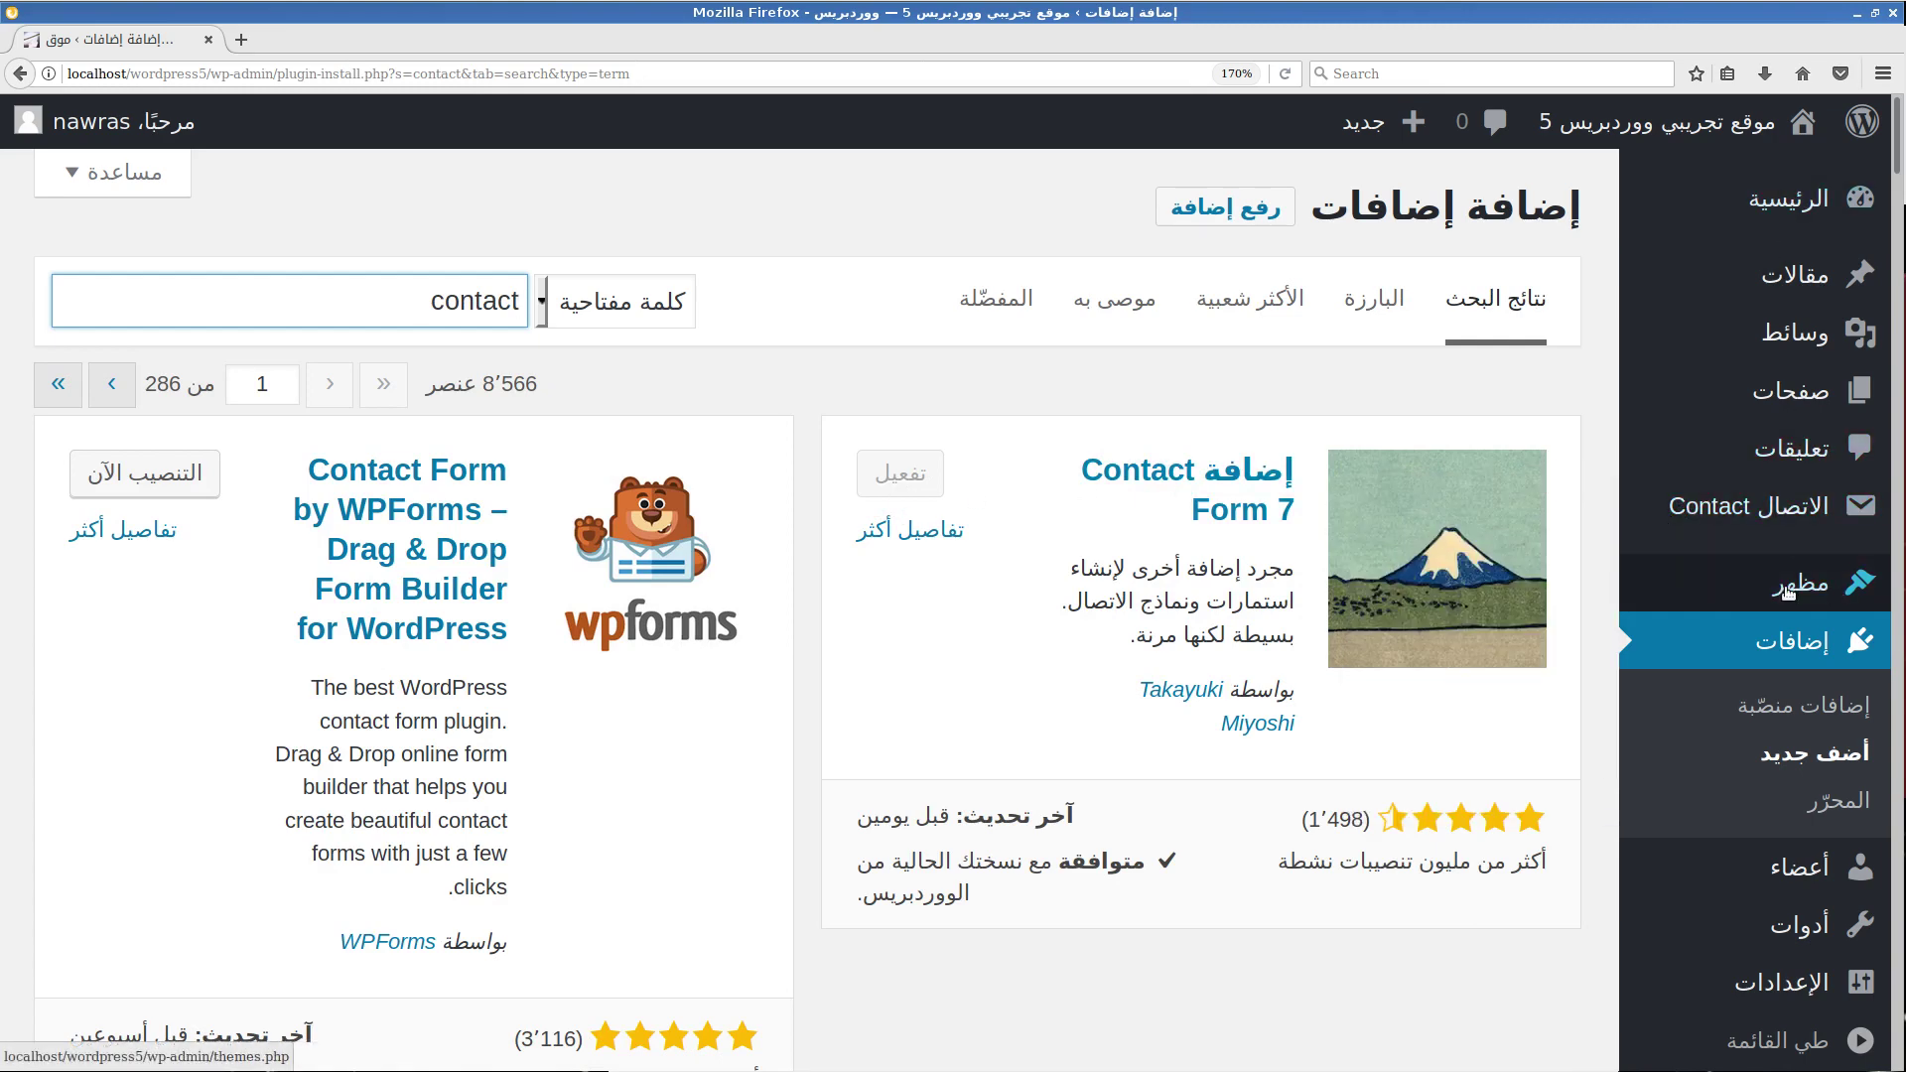
Copy the shortcode of the form "نموذج الاتصال 1" from the list of Contact Form 7 forms.
{"action": "mouse_move", "coordinate": [1750, 522]}
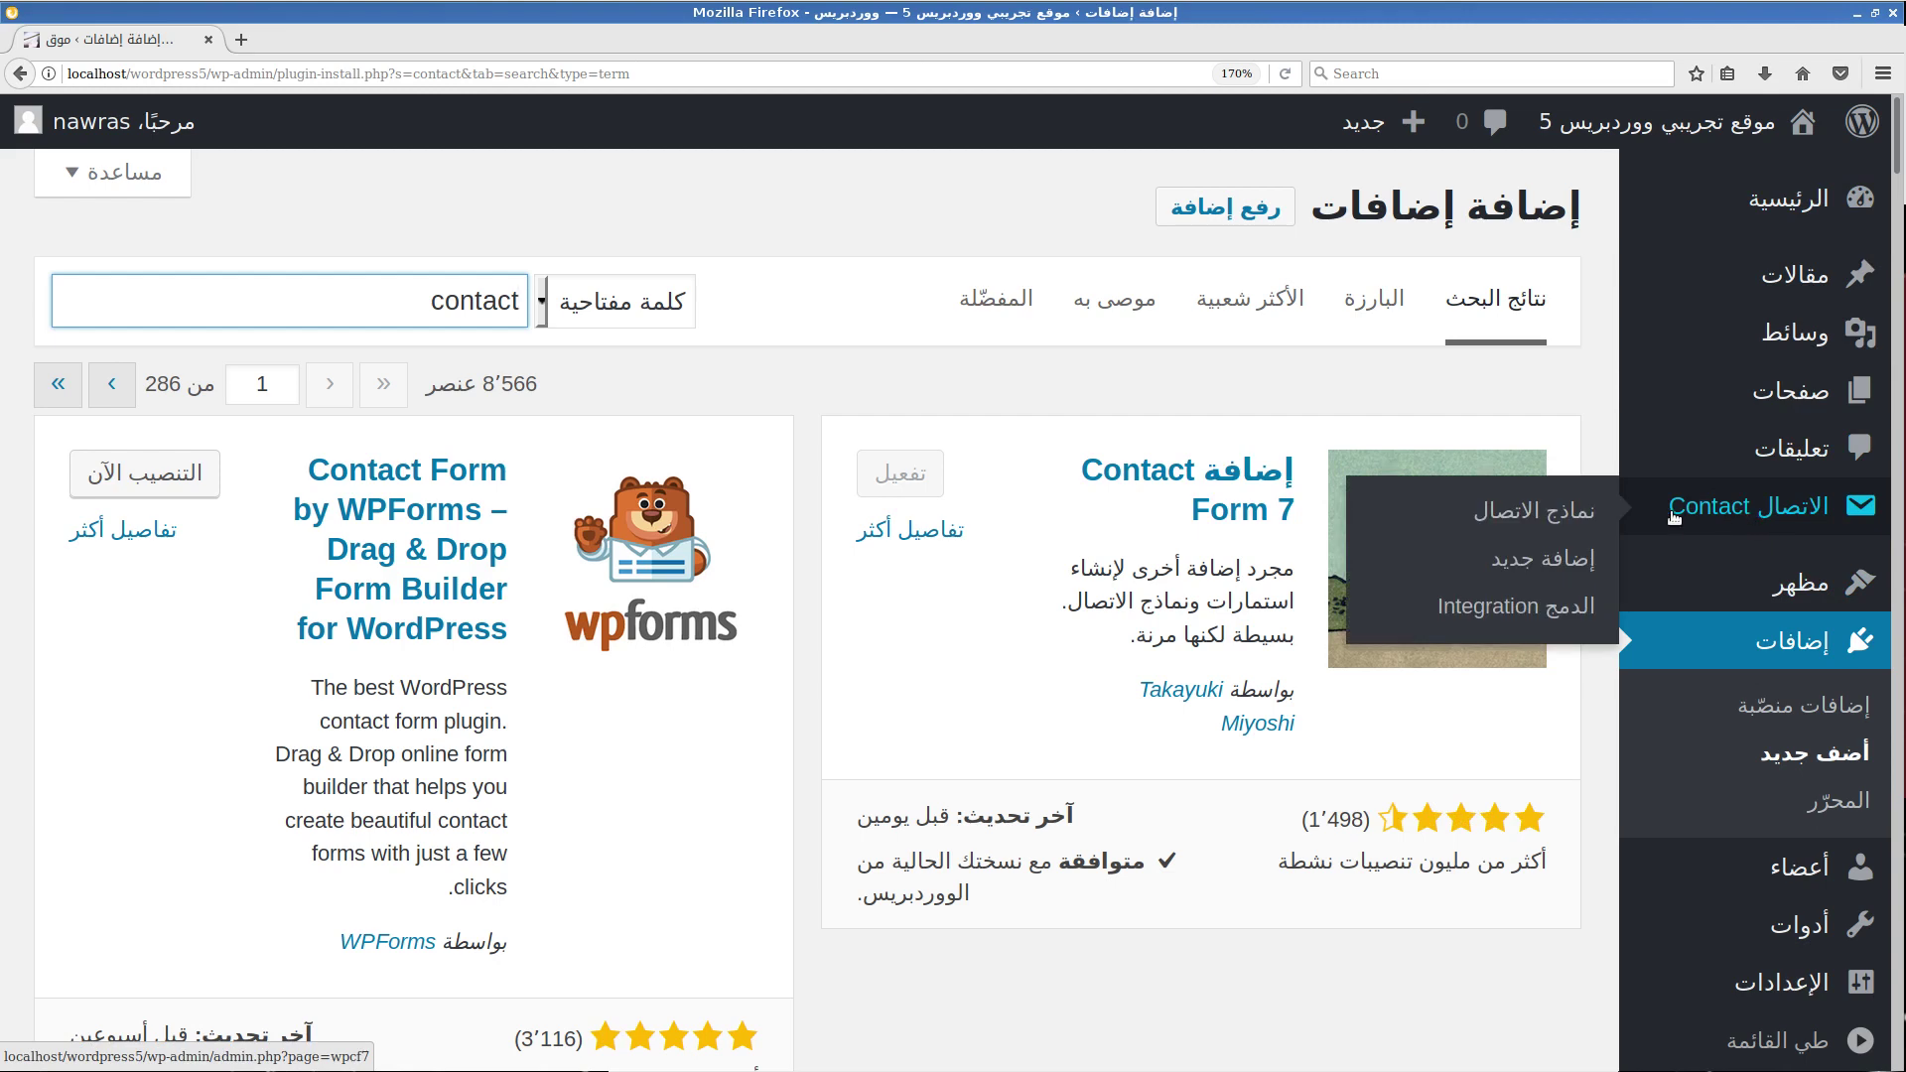
{"action": "left_click", "coordinate": [1506, 516]}
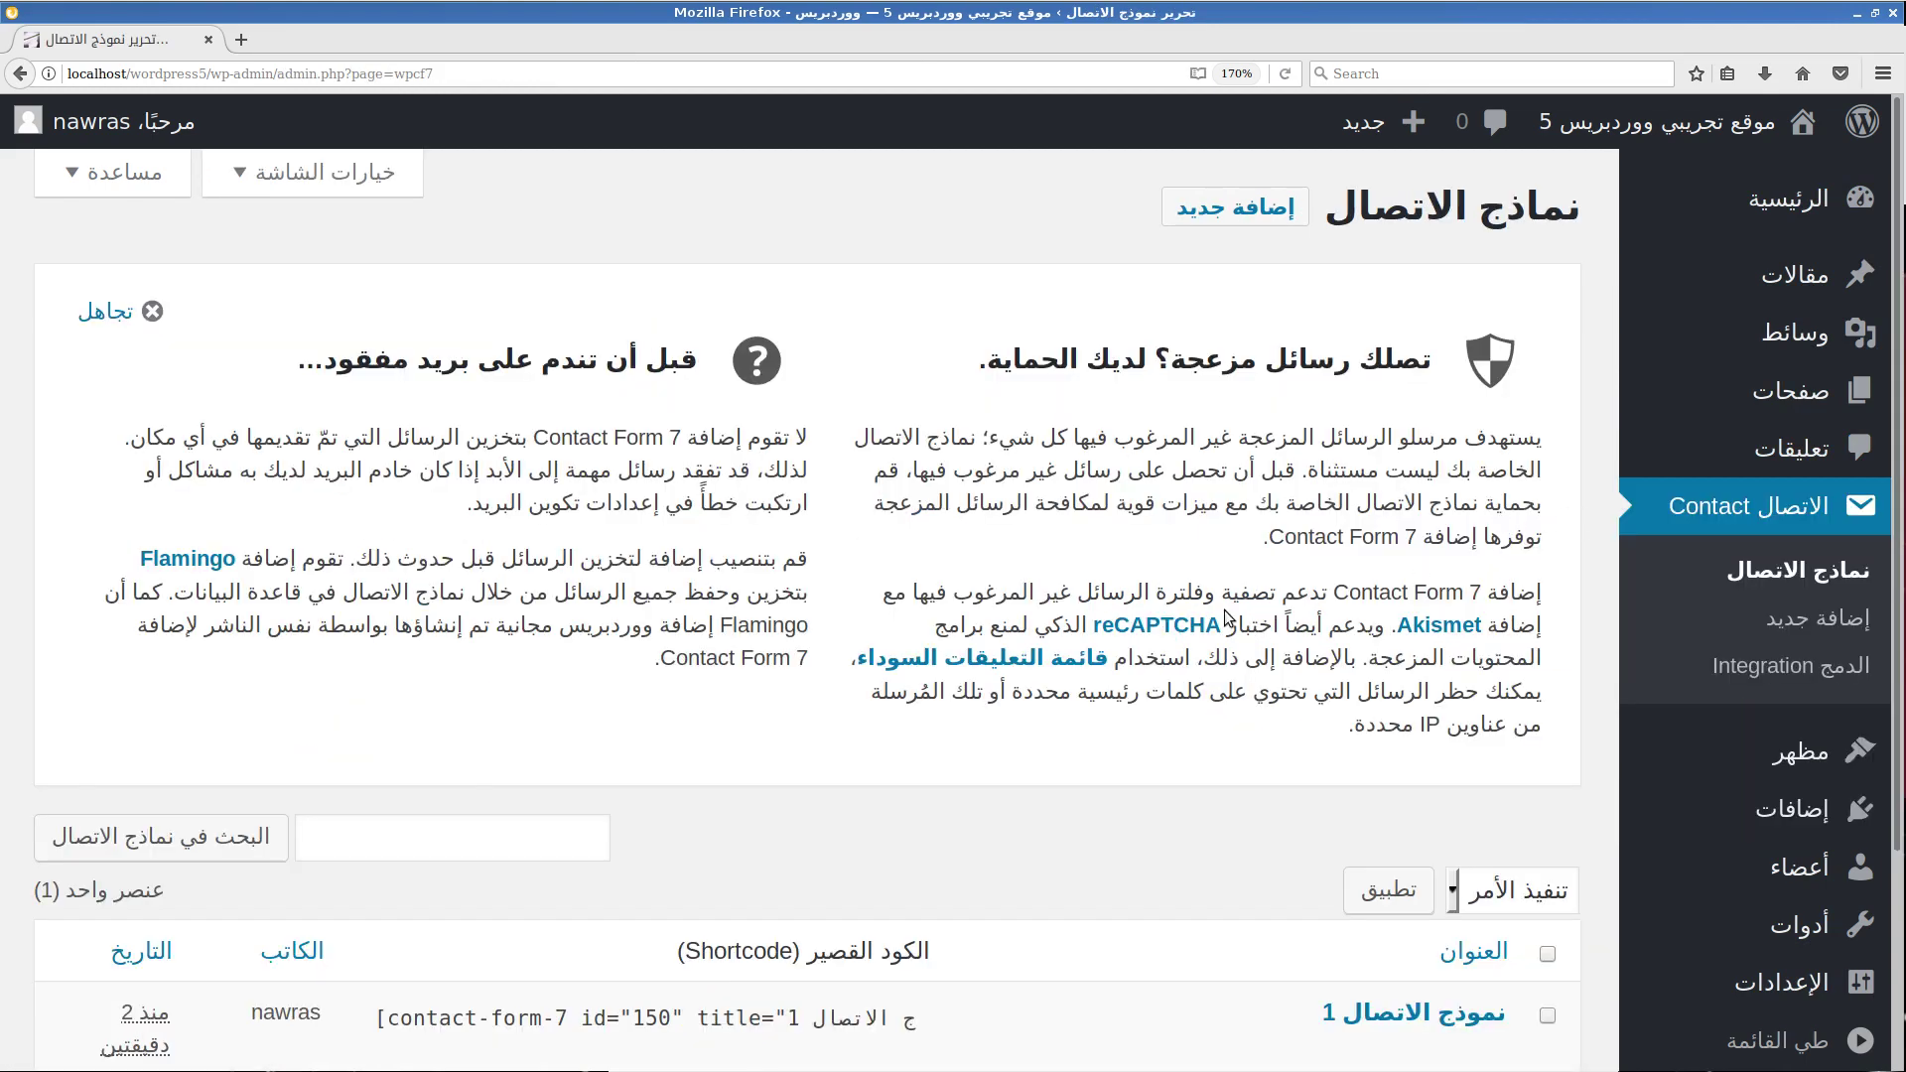
{"action": "scroll", "coordinate": [1086, 667], "scroll_direction": "down", "scroll_amount": 3}
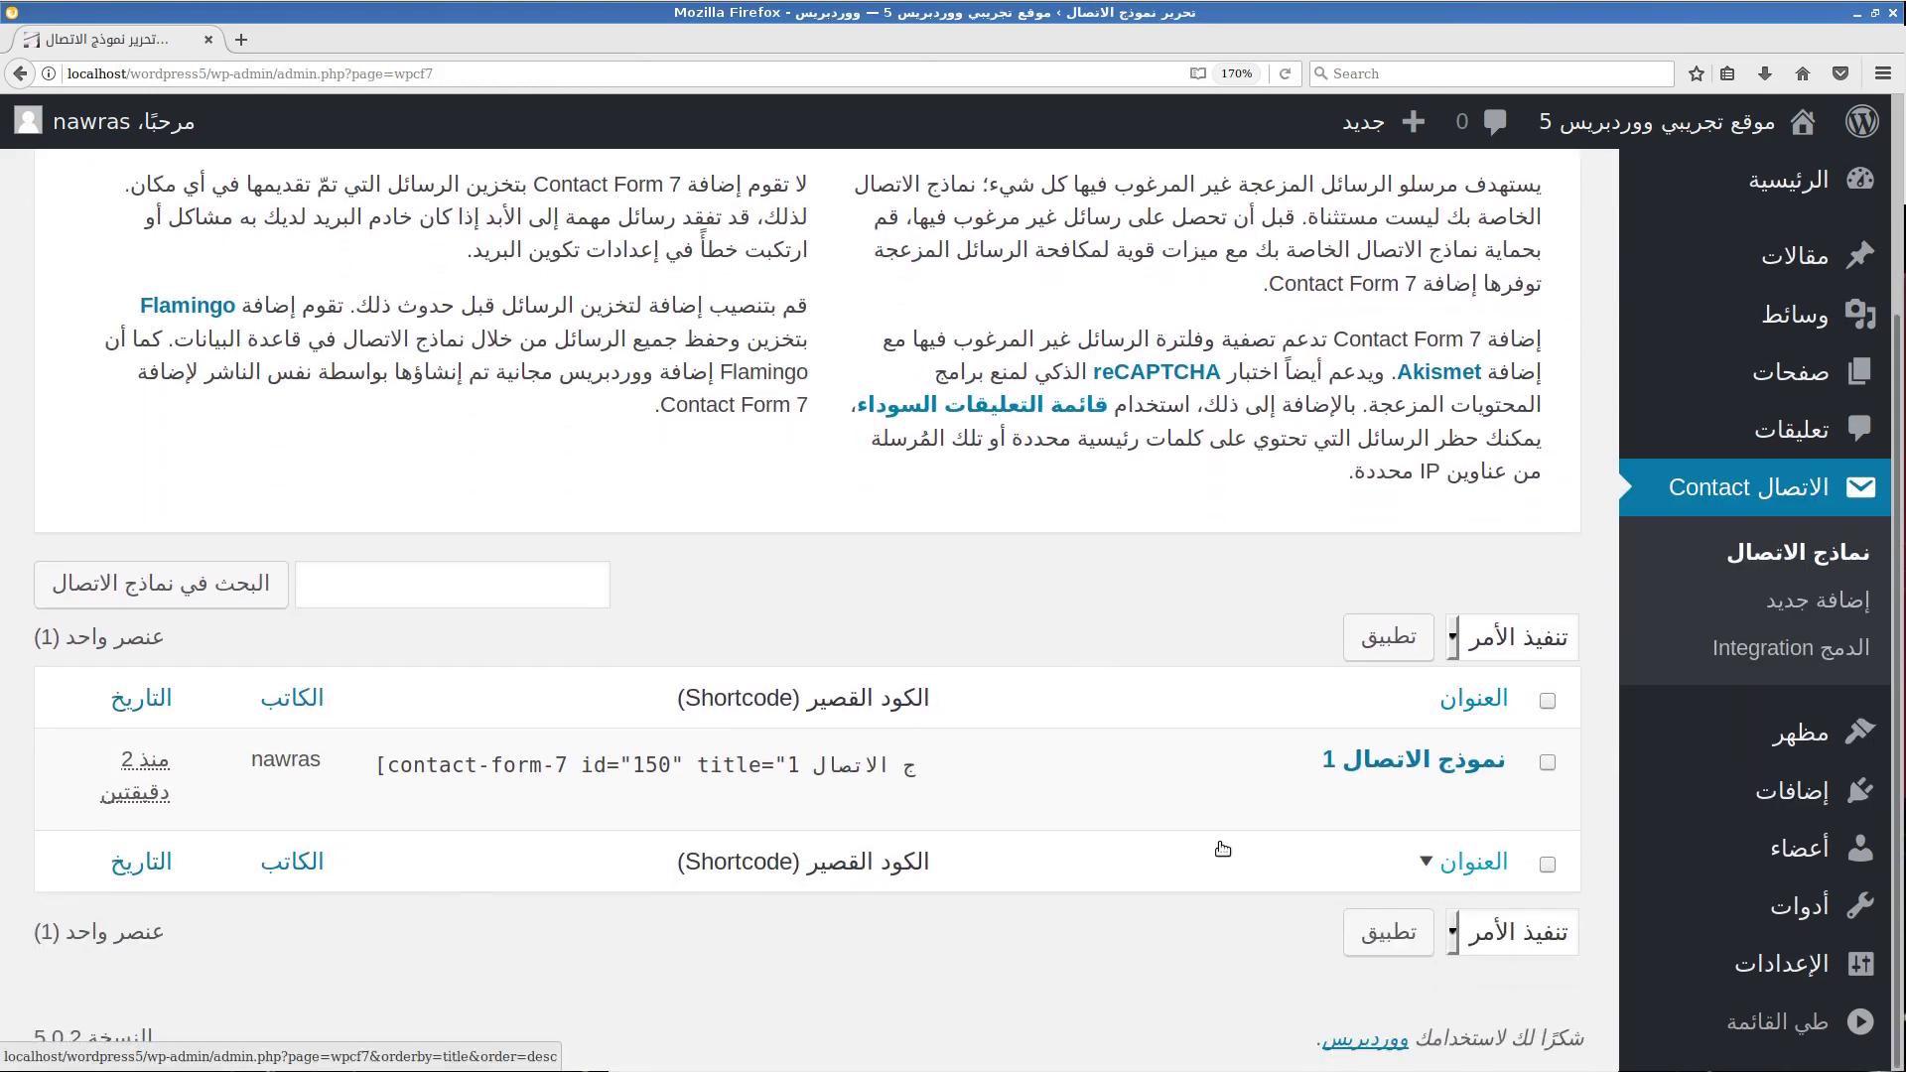
{"action": "mouse_move", "coordinate": [1384, 735]}
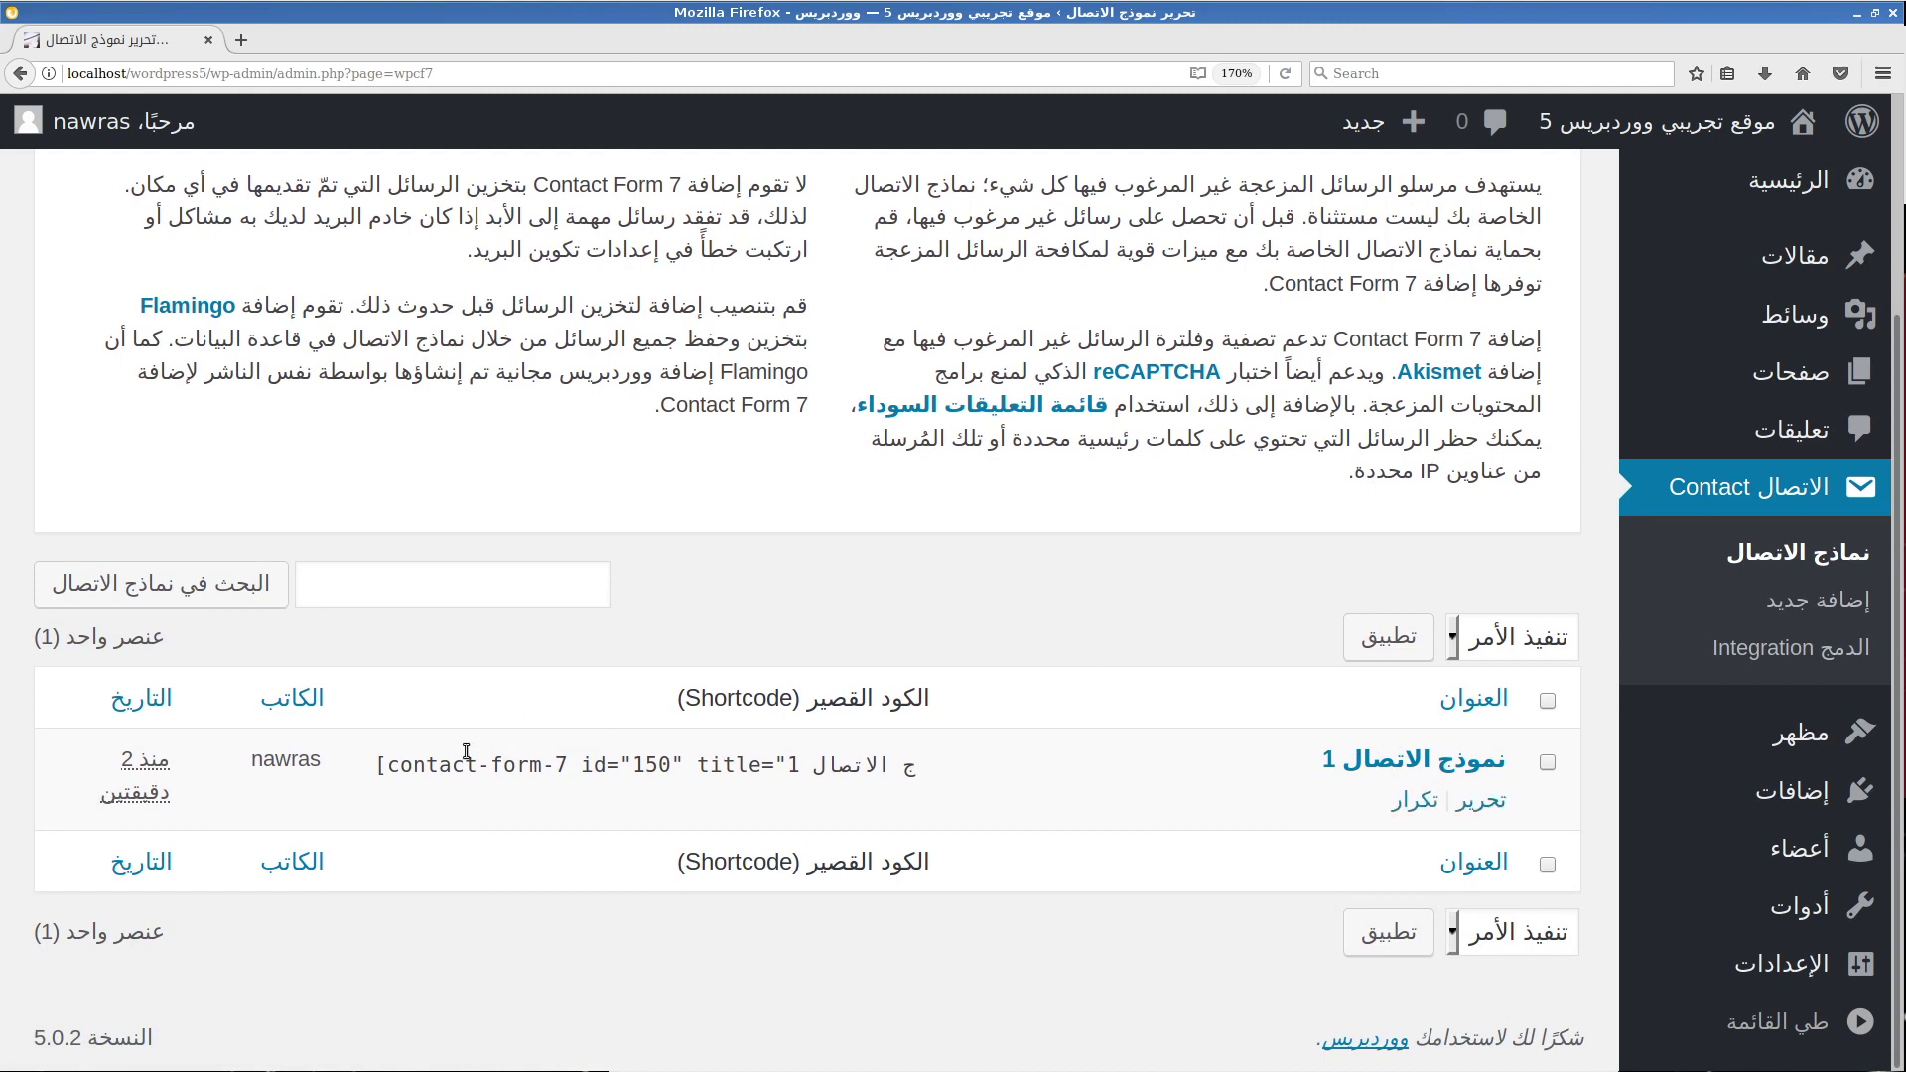
{"action": "left_click", "coordinate": [440, 766]}
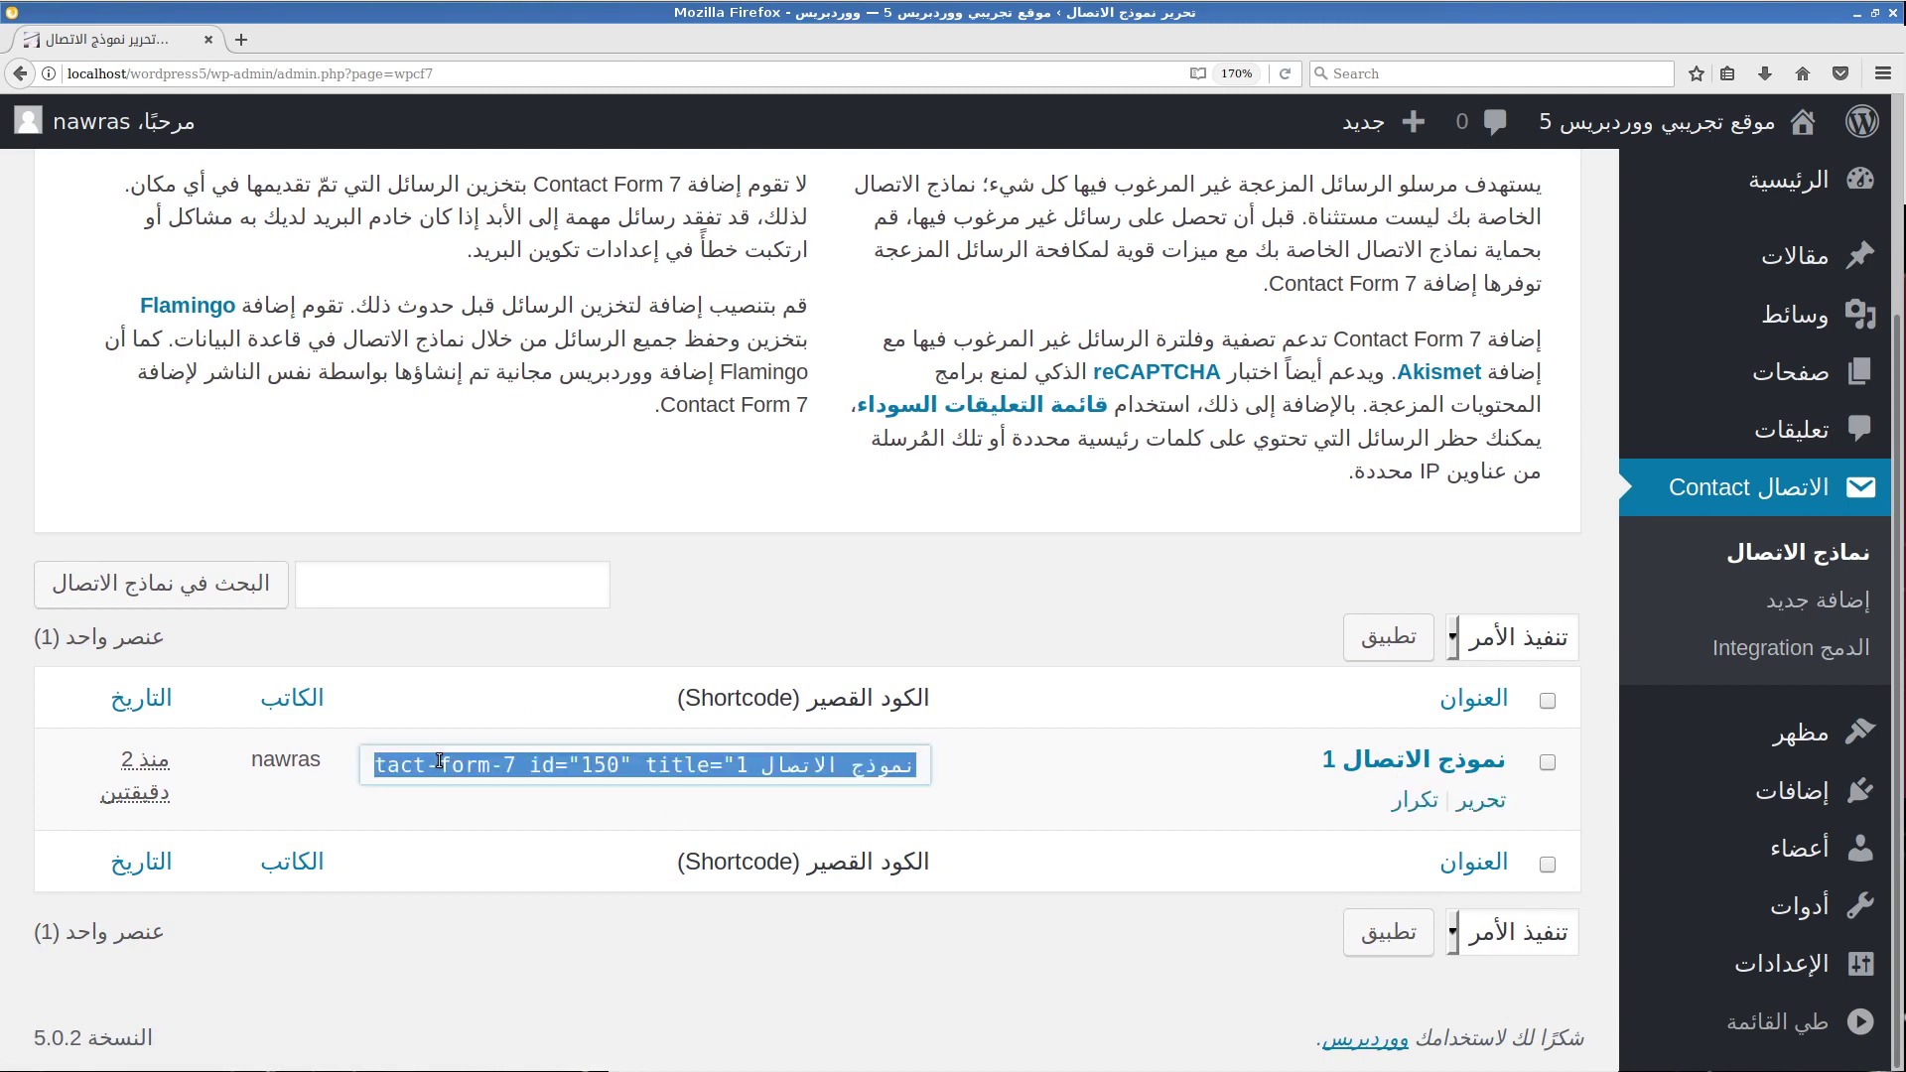
{"action": "triple_click", "coordinate": [438, 763]}
{"action": "key", "text": "ctrl+c"}
Create a new post and dismiss the block editor's welcome tip.
{"action": "mouse_move", "coordinate": [1632, 234]}
{"action": "left_click", "coordinate": [1584, 260]}
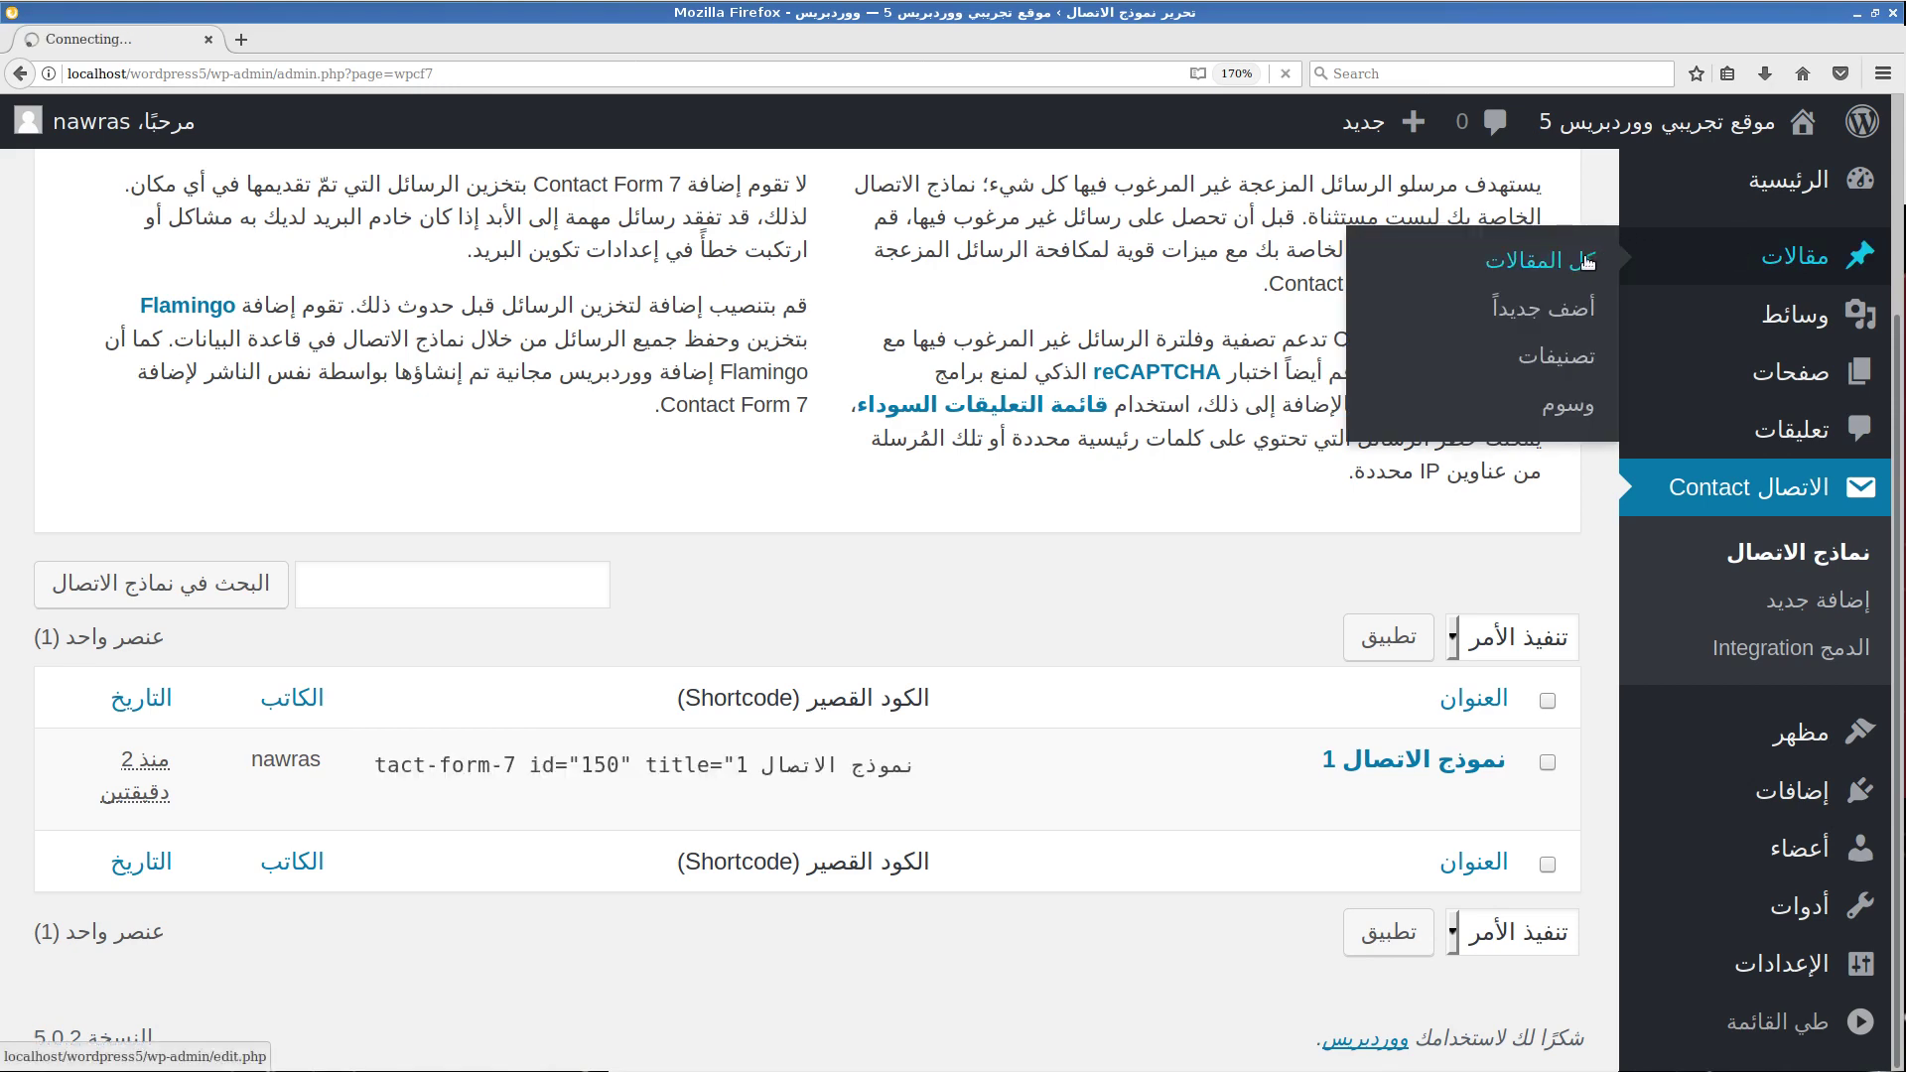
{"action": "left_click", "coordinate": [1383, 219]}
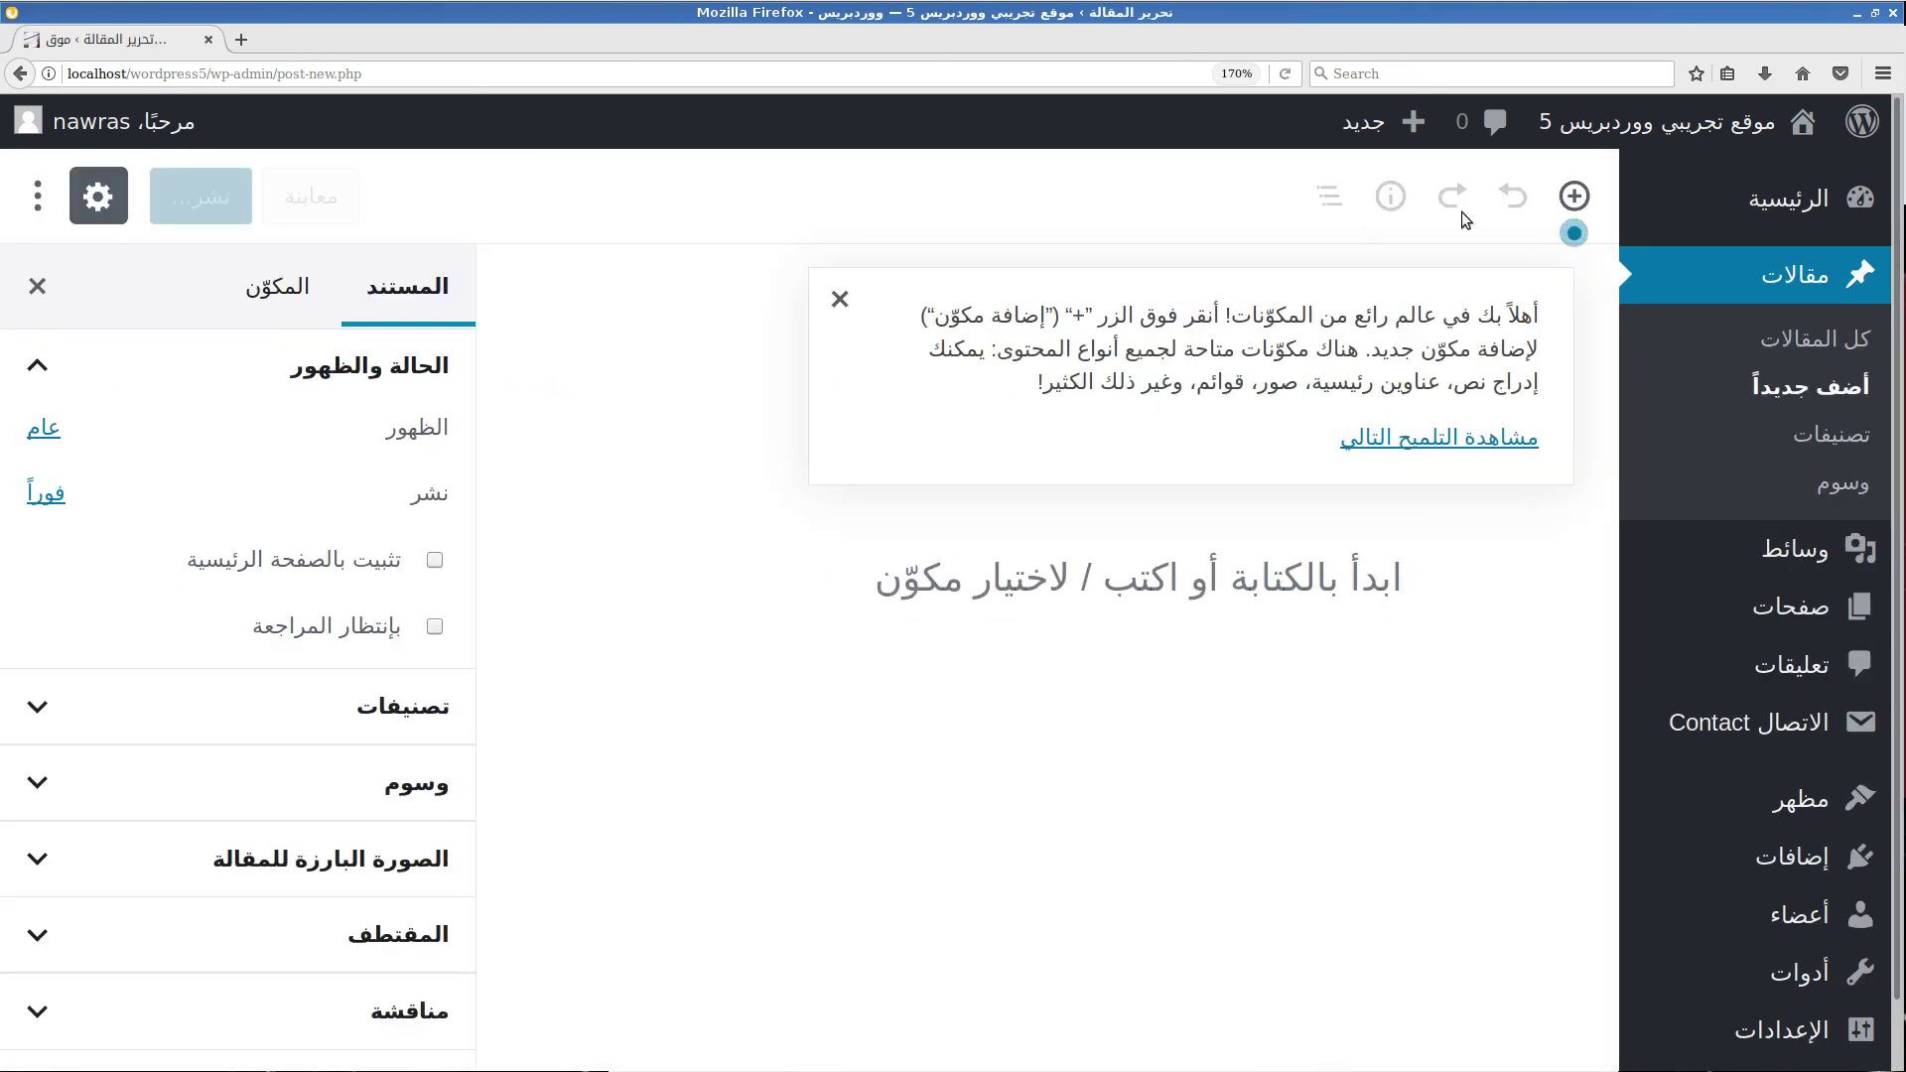
{"action": "left_click", "coordinate": [840, 299]}
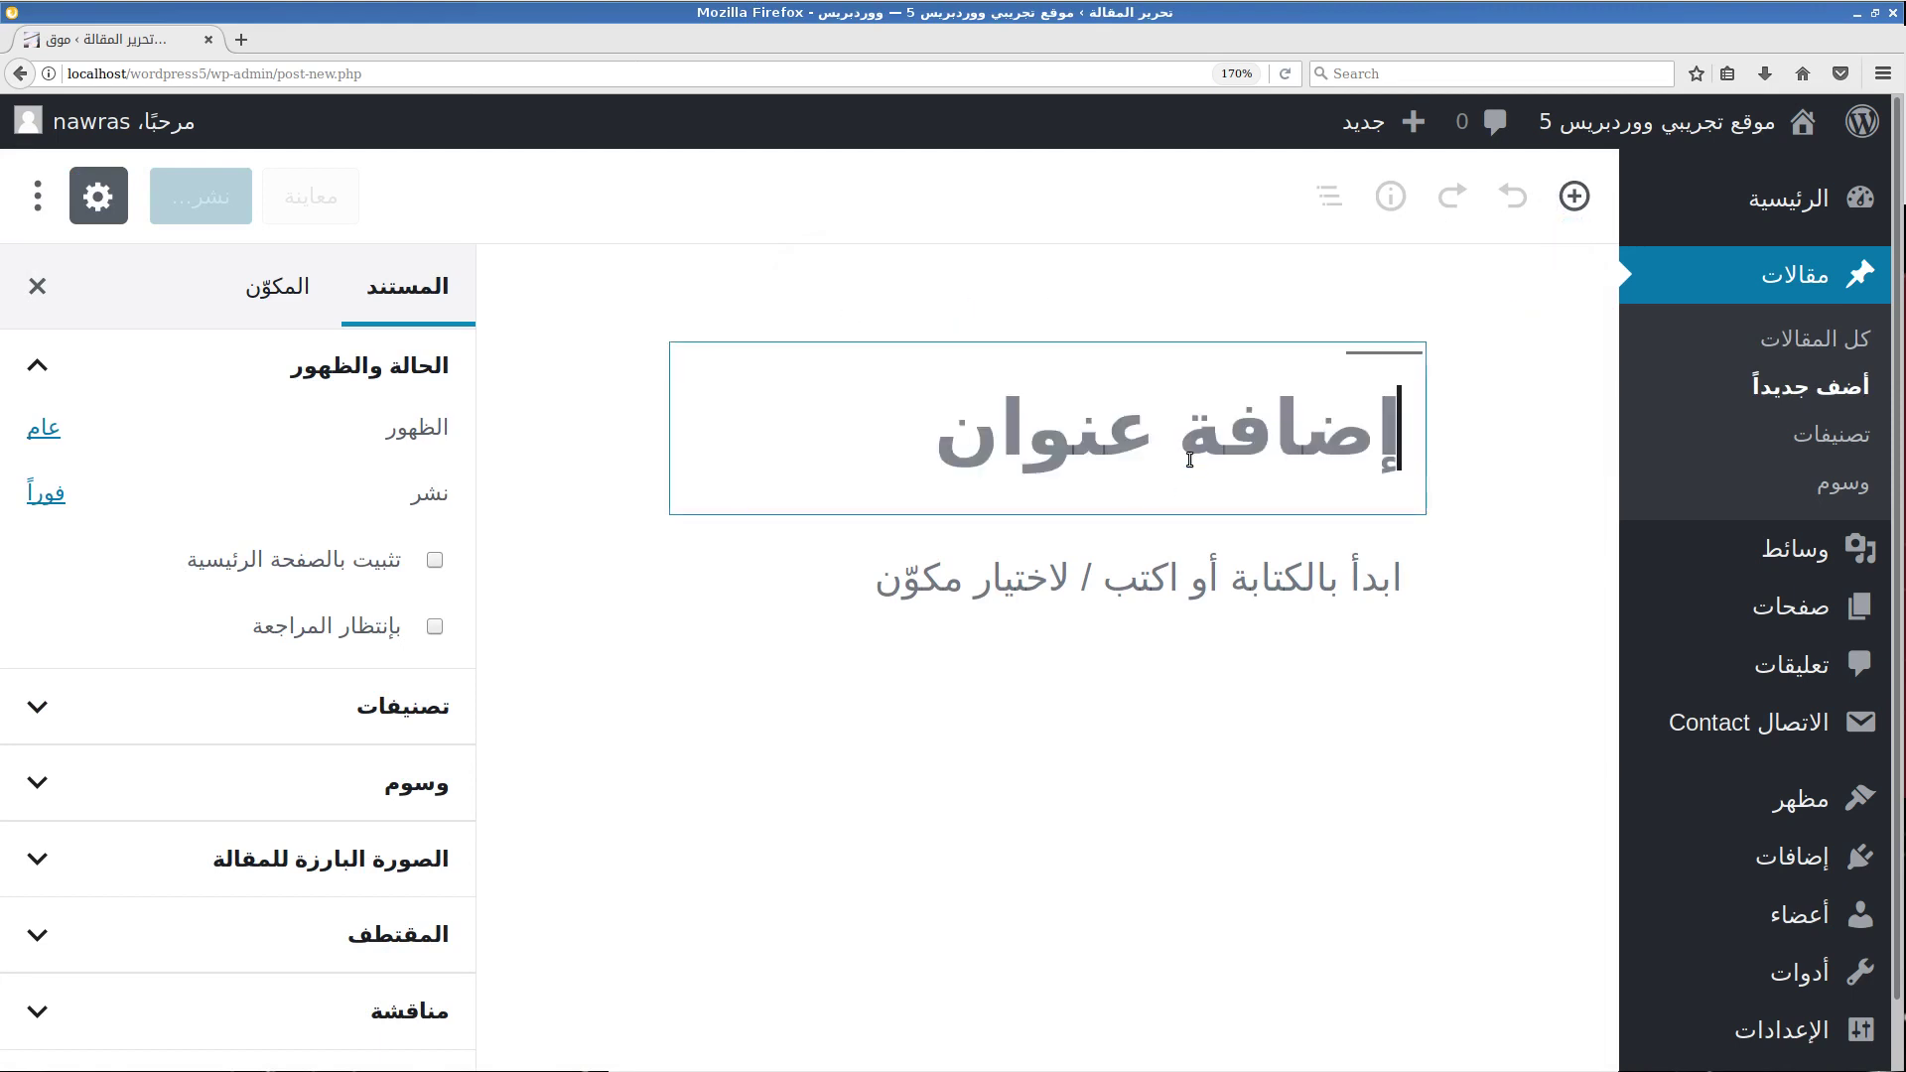
Title the post "نموذج الاتصال" and paste the copied contact form shortcode into its body.
{"action": "type", "text": "k"}
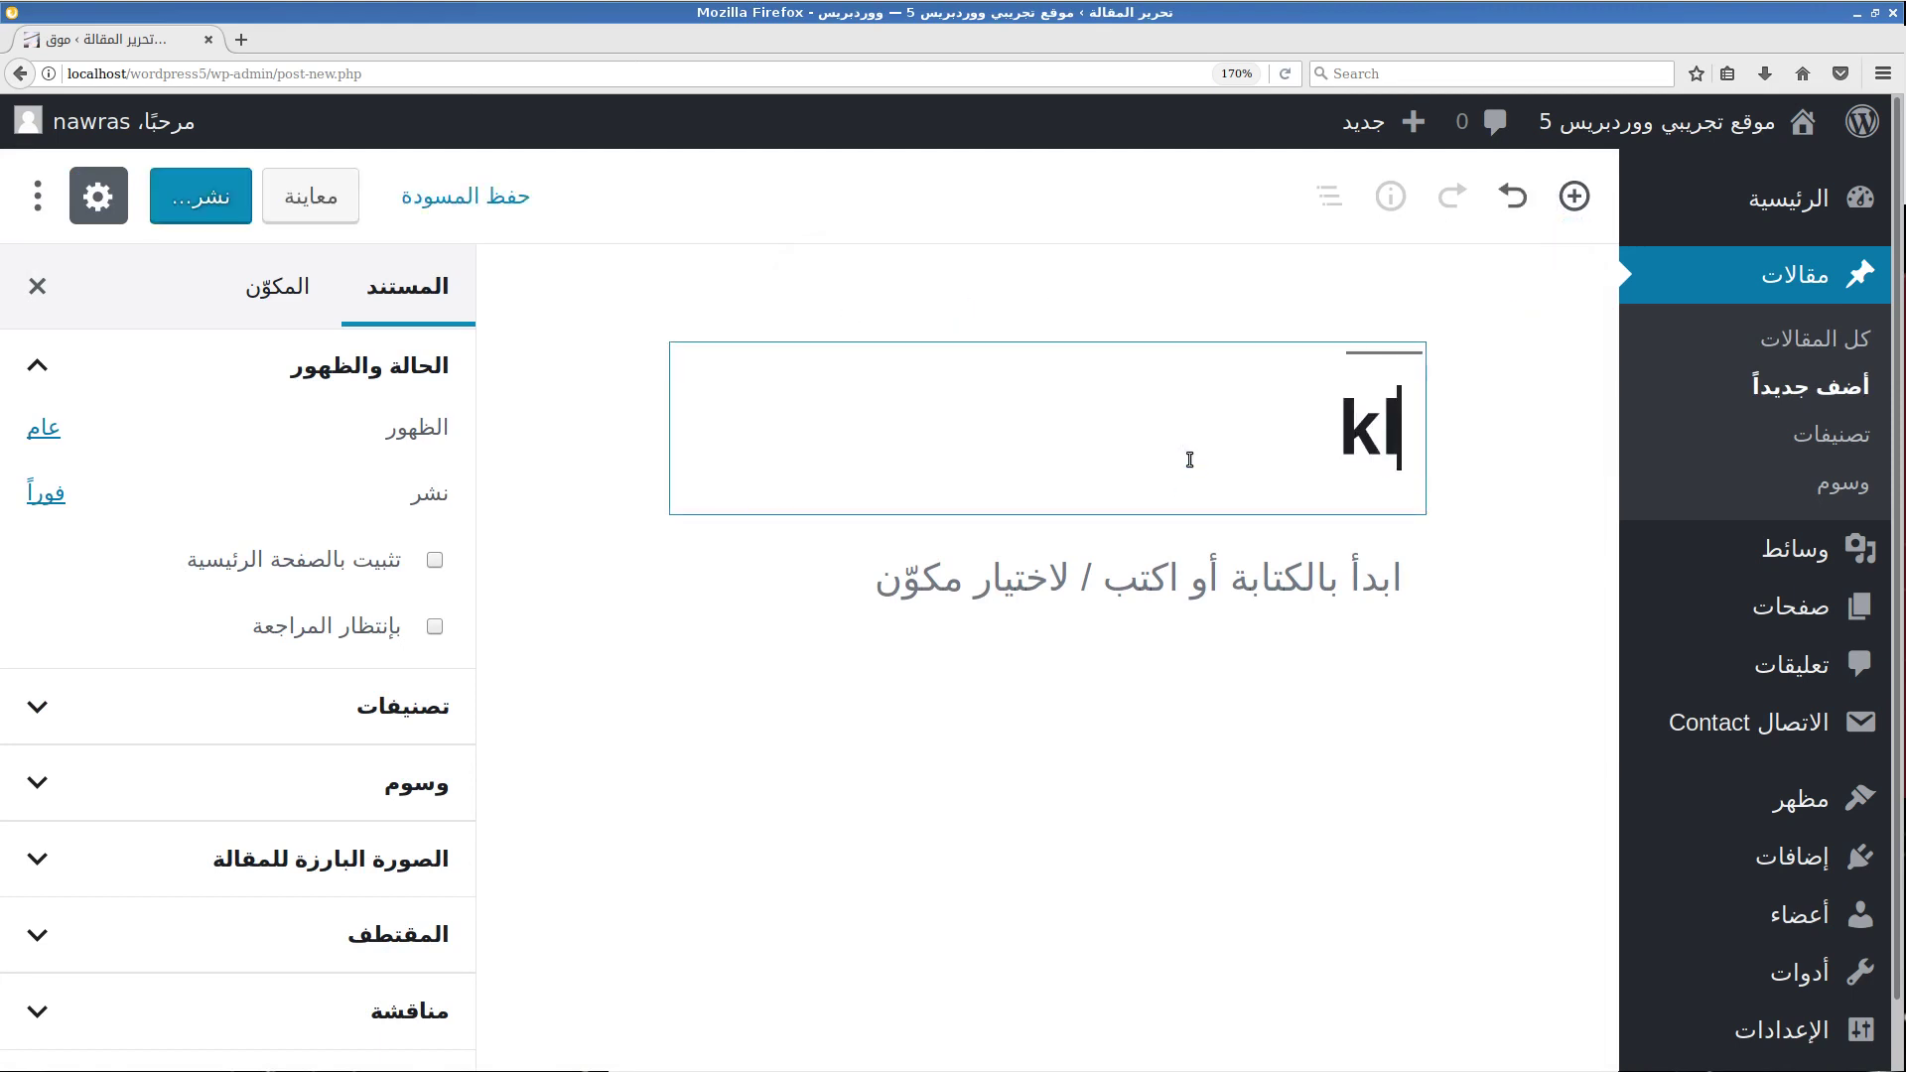
{"action": "key", "text": "BackSpace"}
{"action": "type", "text": "نموذج الا"}
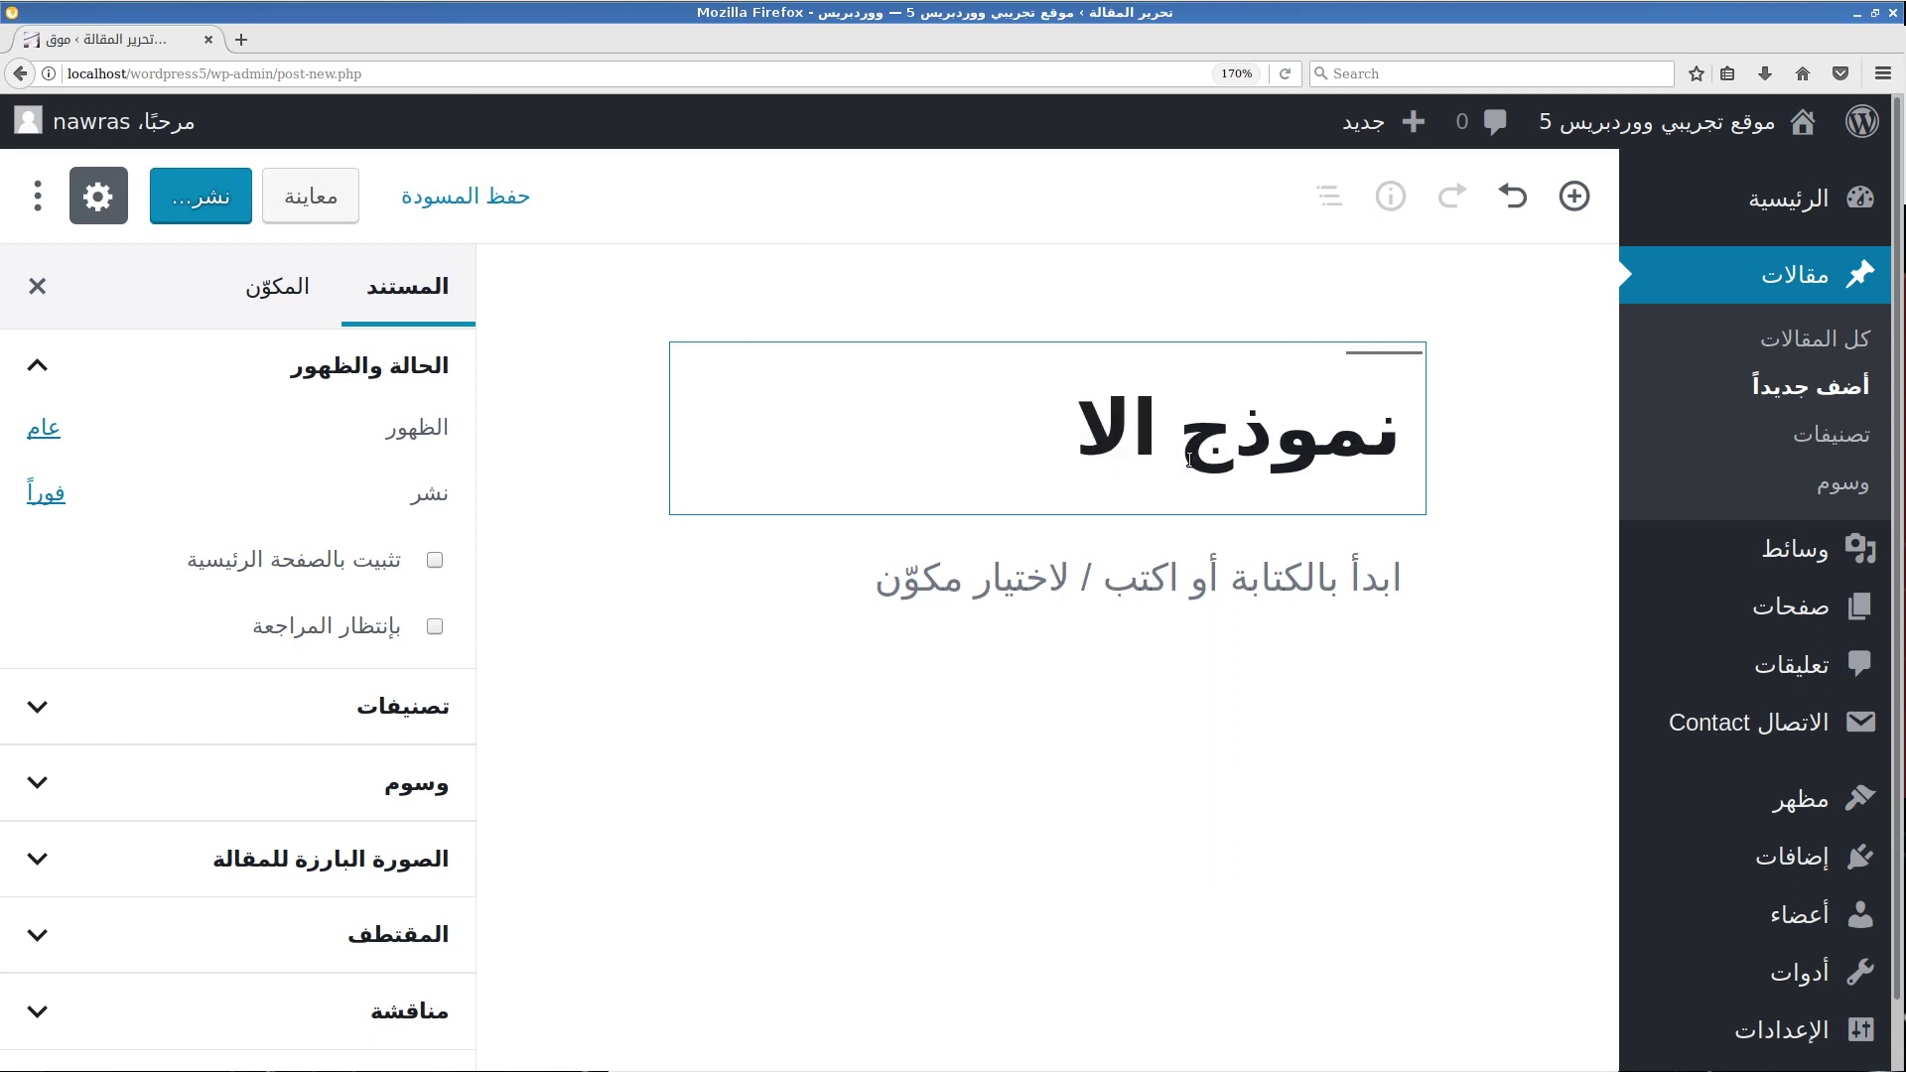
{"action": "type", "text": "تصال"}
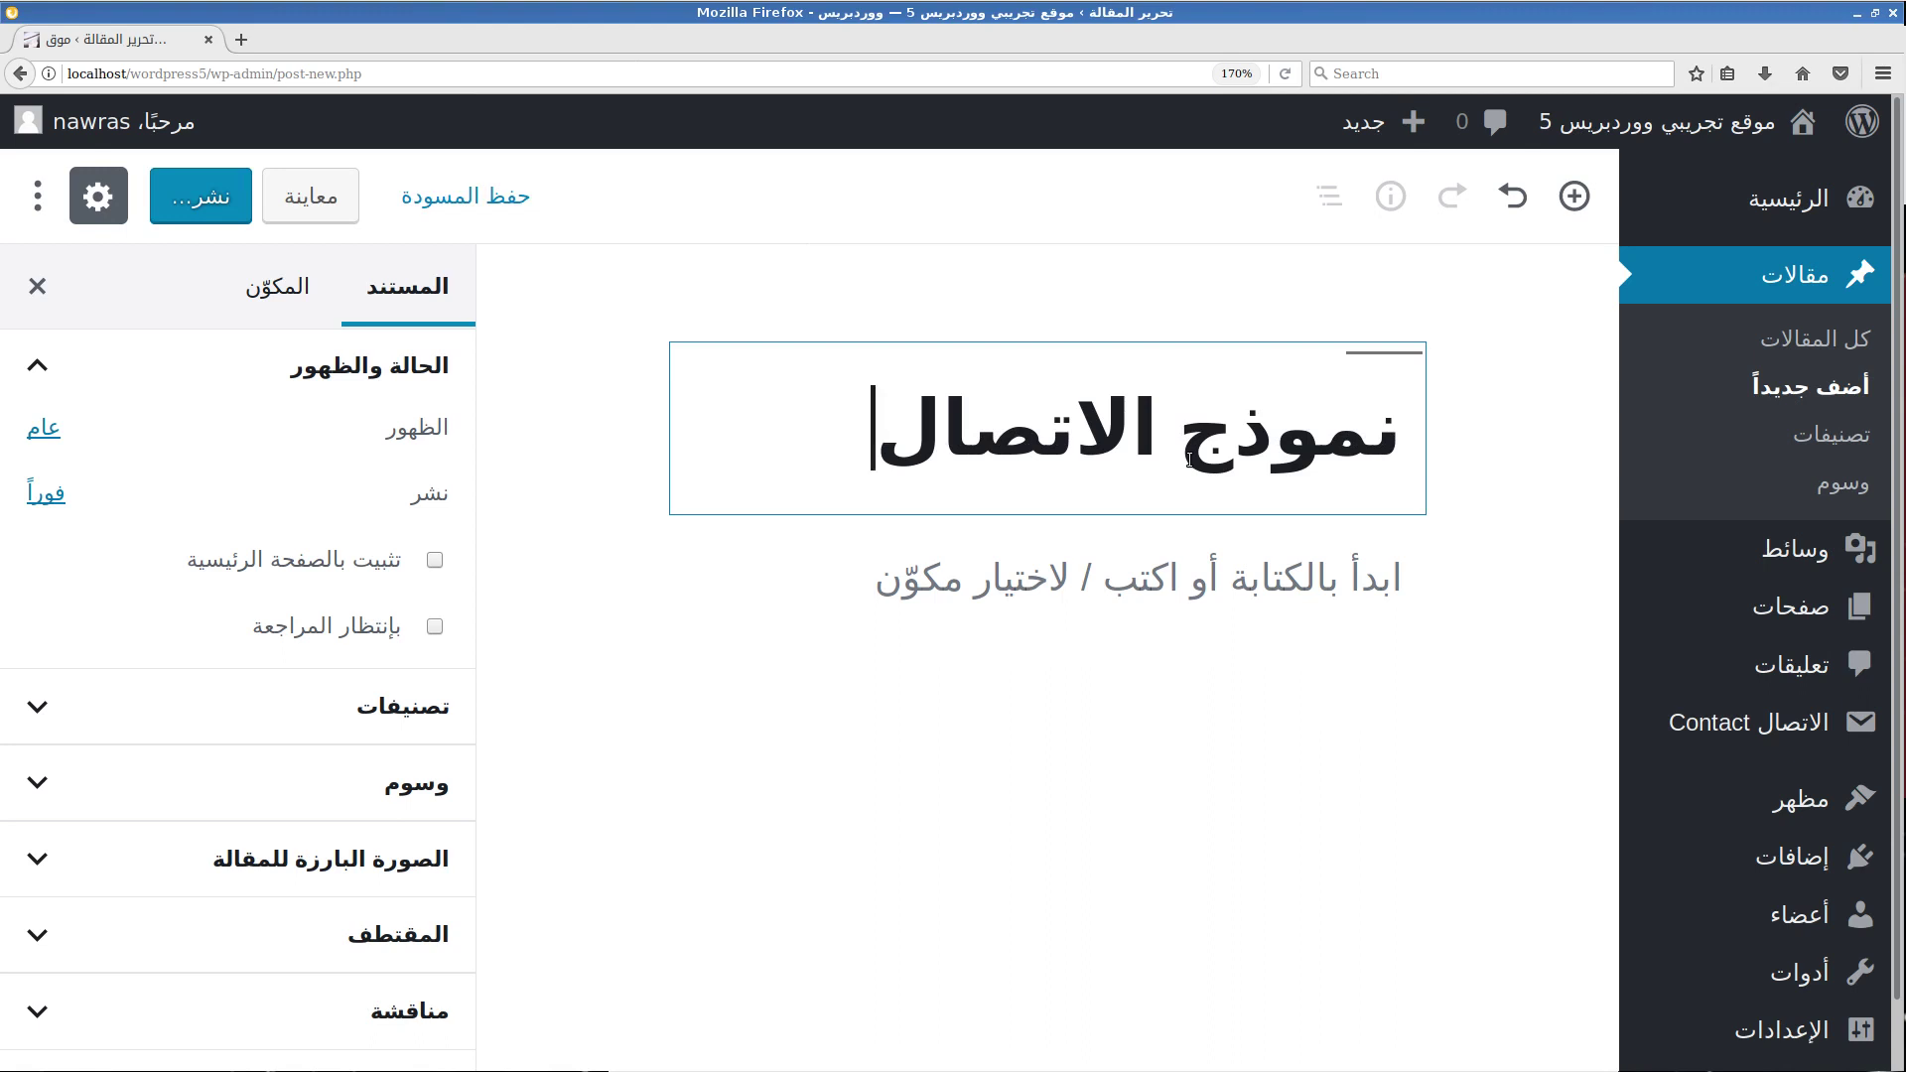
{"action": "left_click", "coordinate": [1291, 570]}
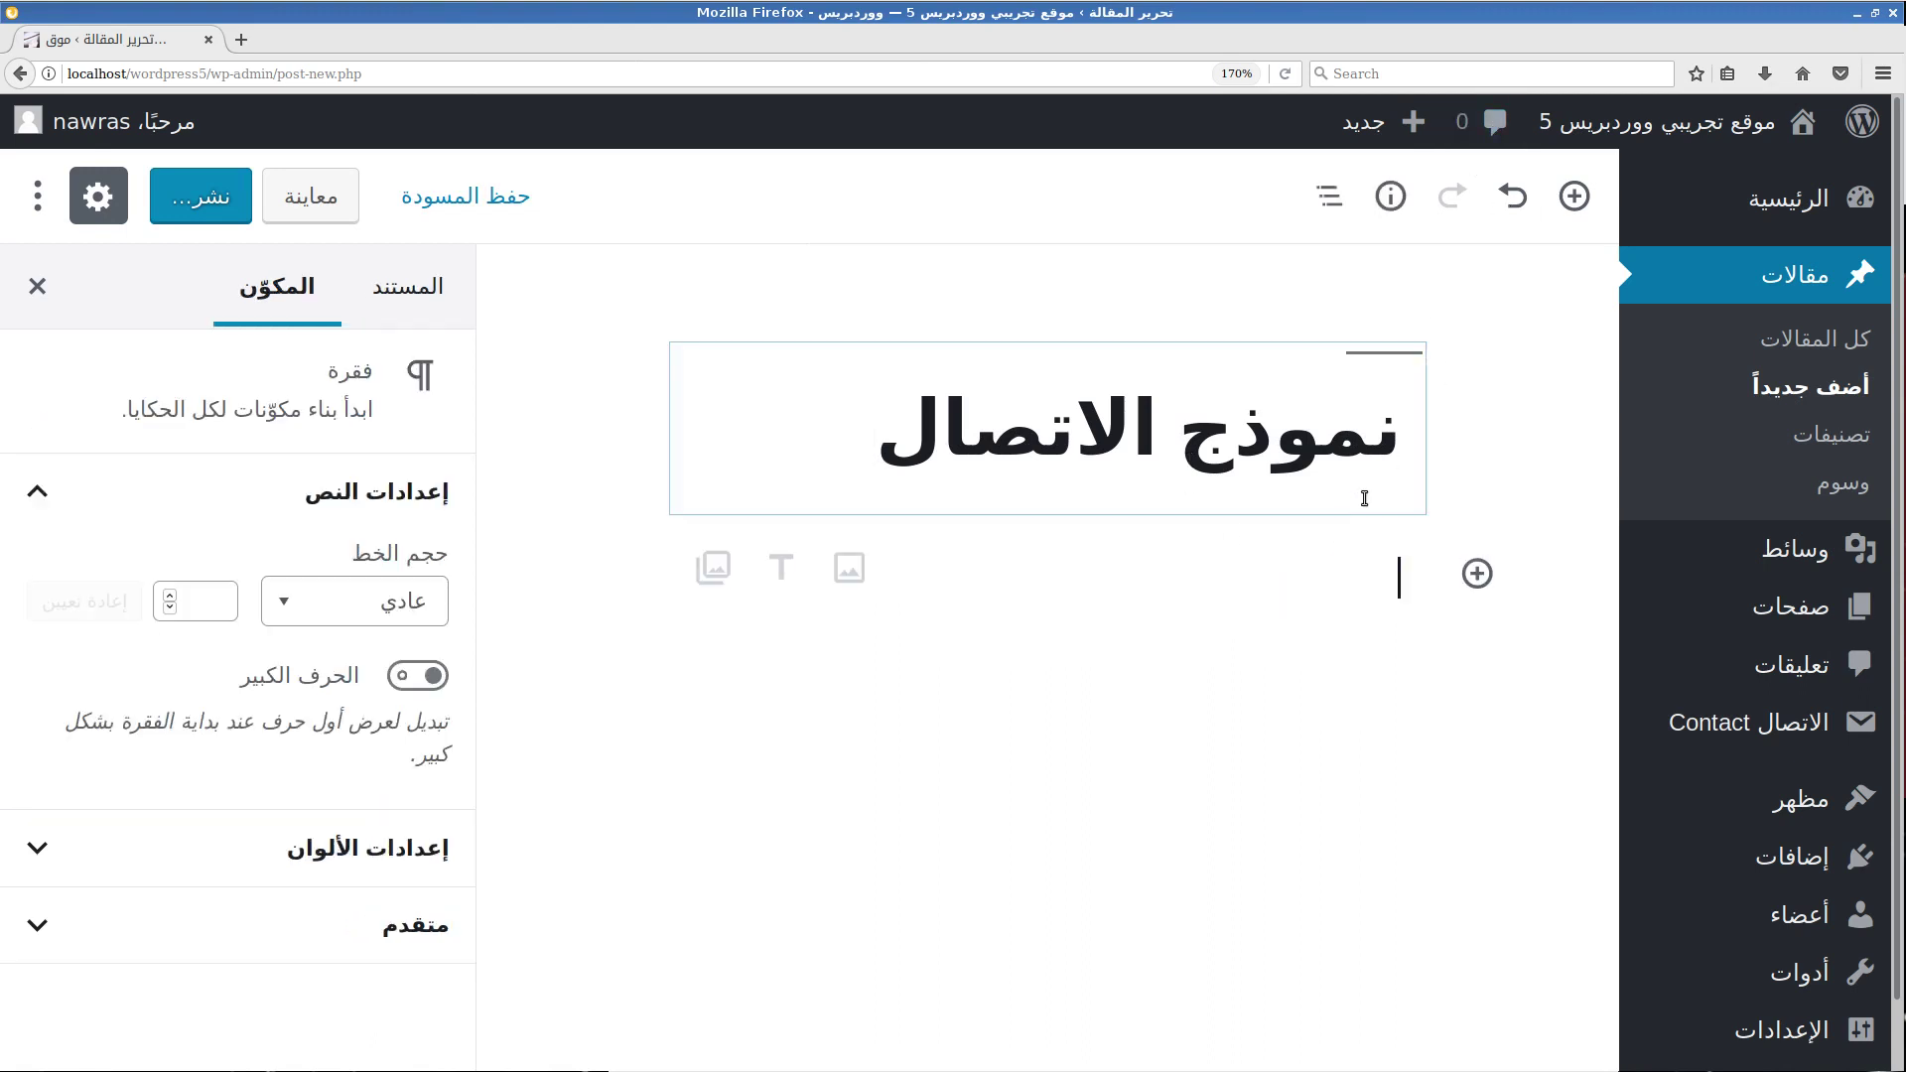
{"action": "key", "text": "ctrl+v"}
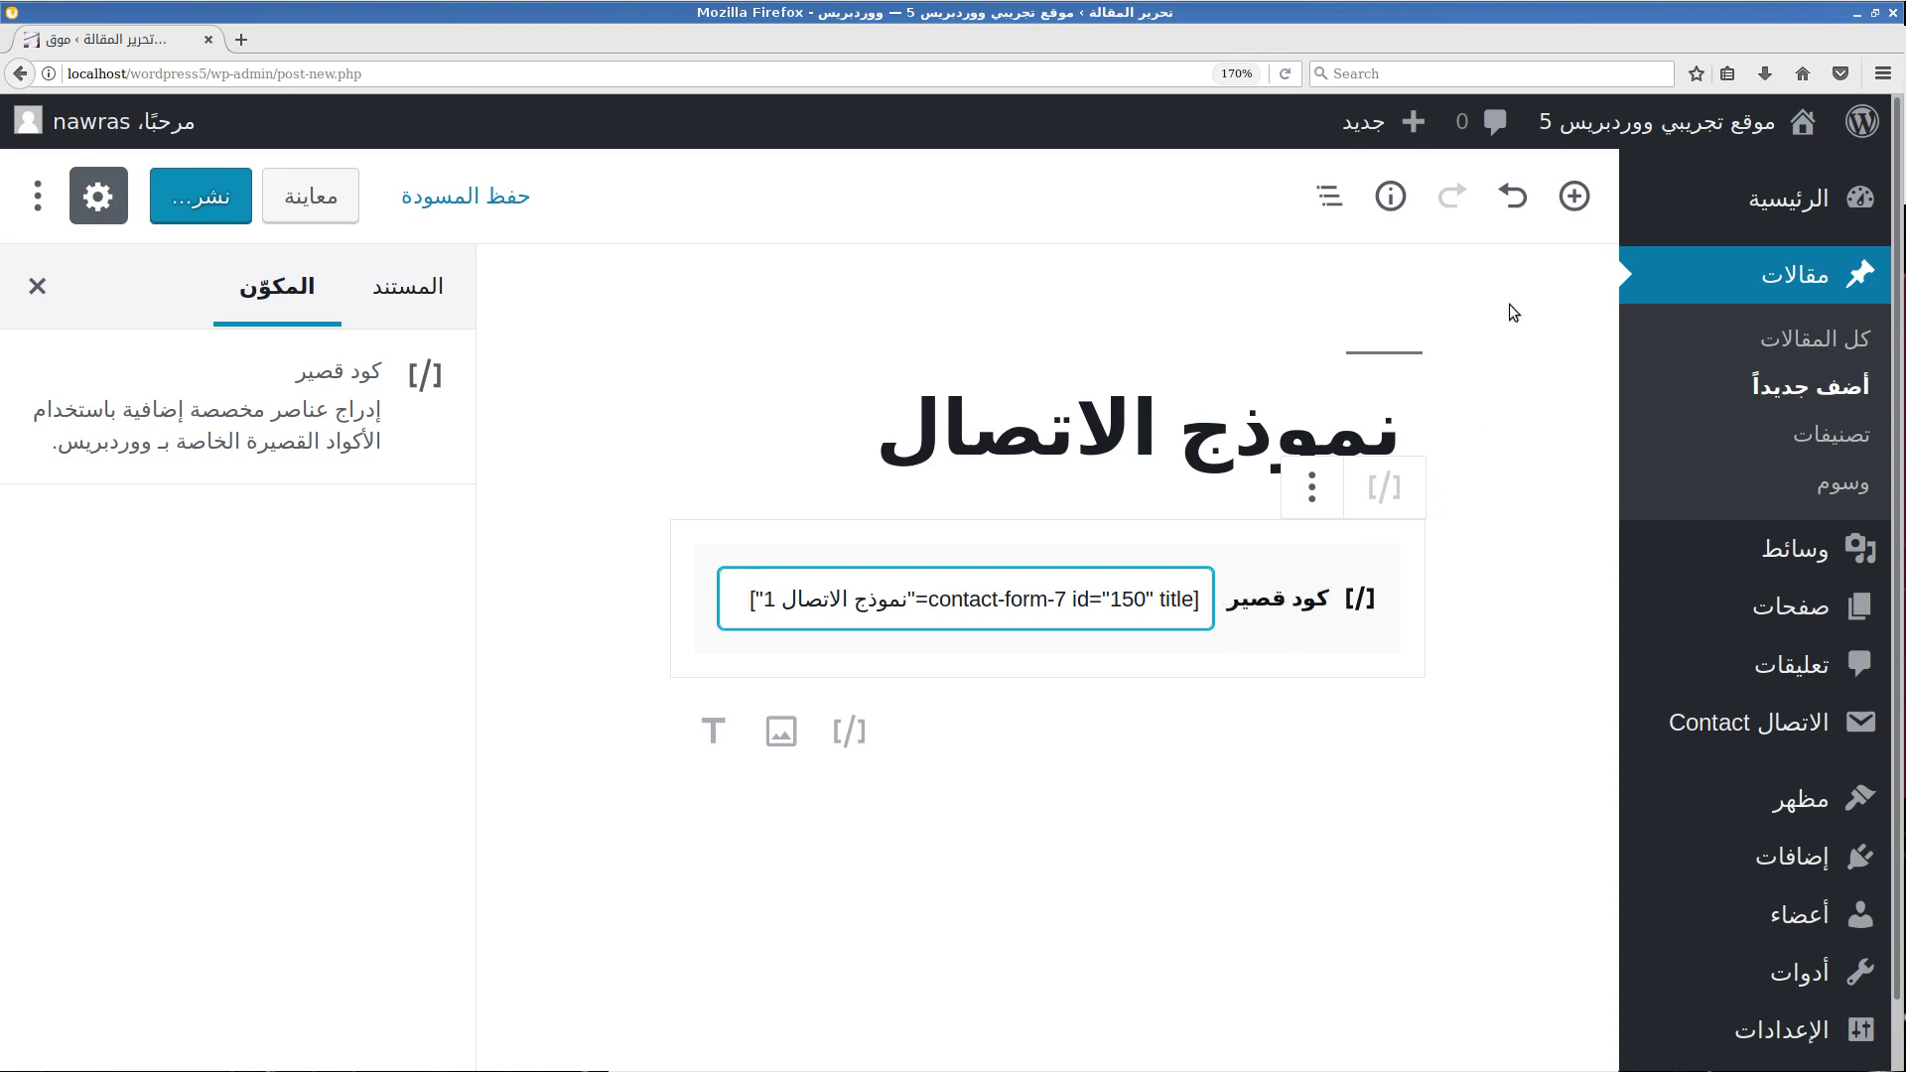
Look through the available blocks in the widgets category (ودجات), where the shortcode block is offered.
{"action": "left_click", "coordinate": [1575, 198]}
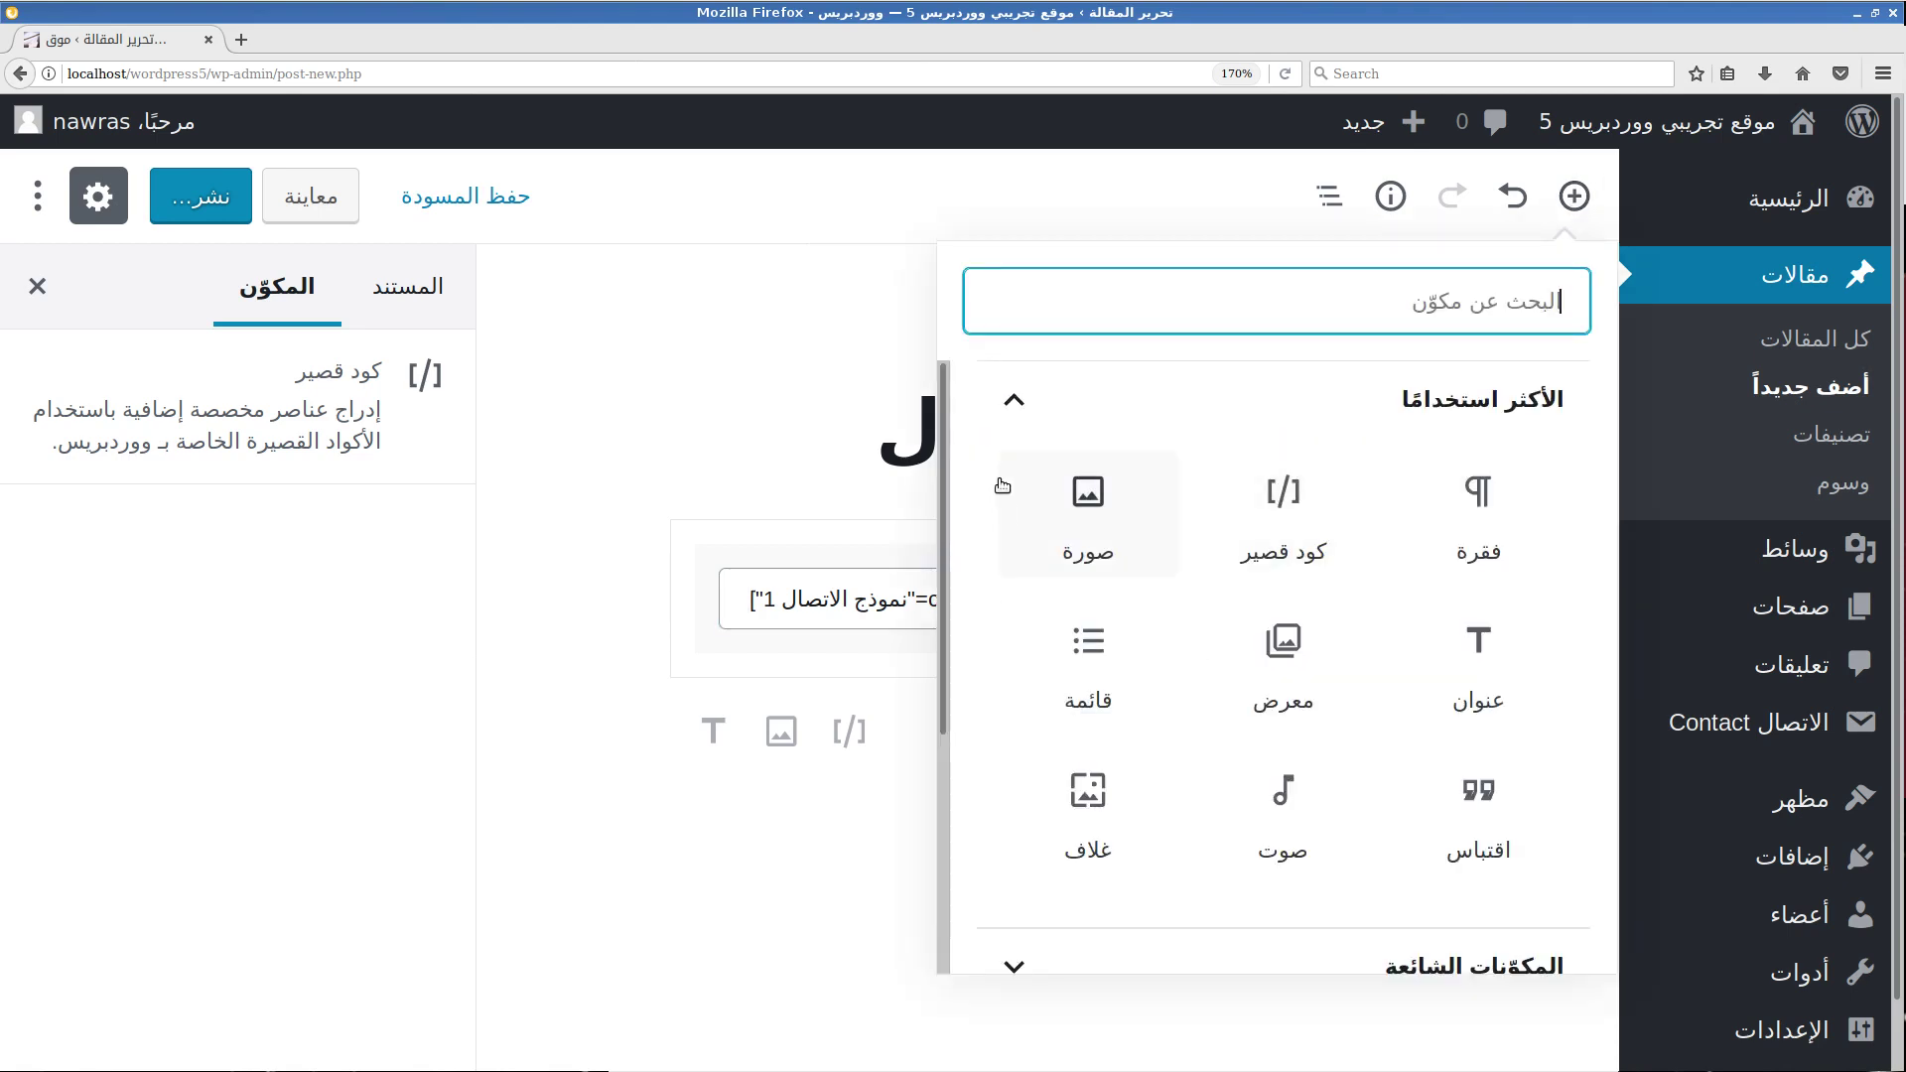
{"action": "left_click_drag", "start_coordinate": [947, 450], "coordinate": [935, 685]}
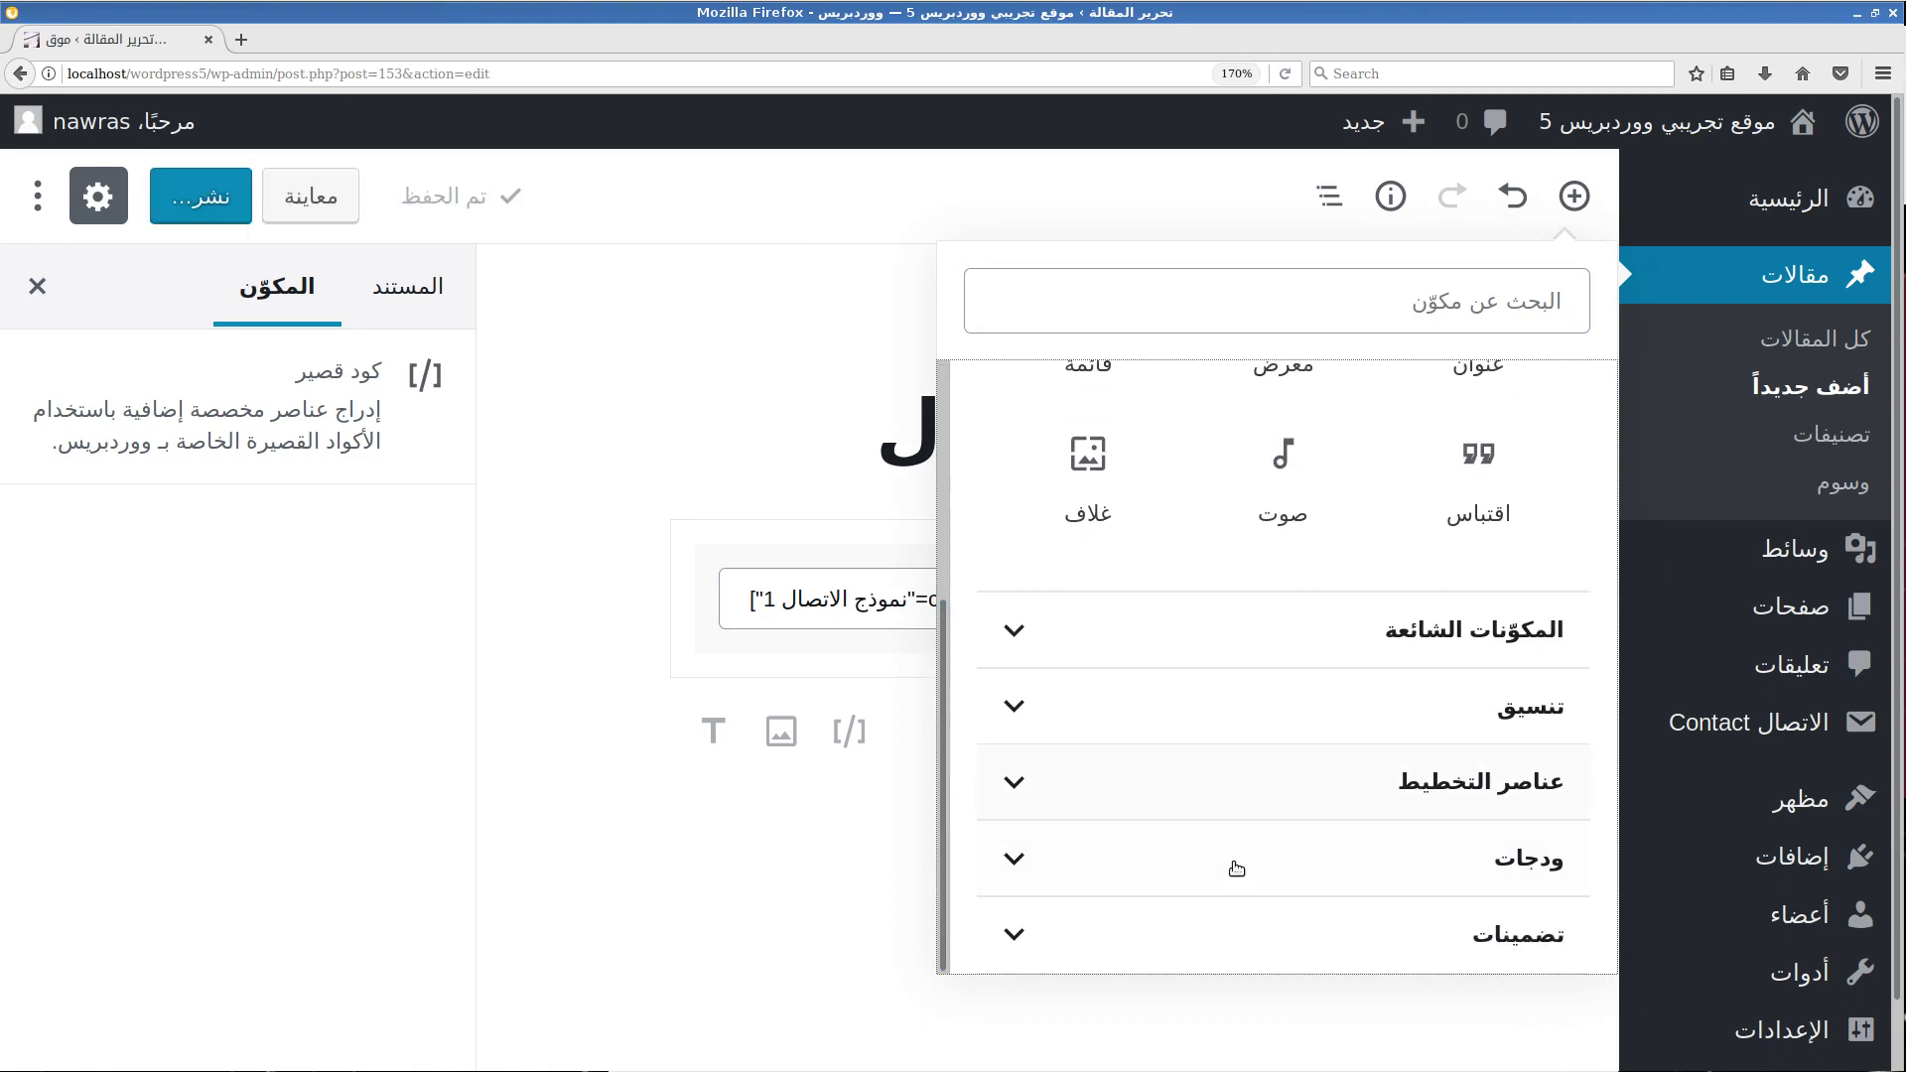
{"action": "left_click", "coordinate": [1234, 749]}
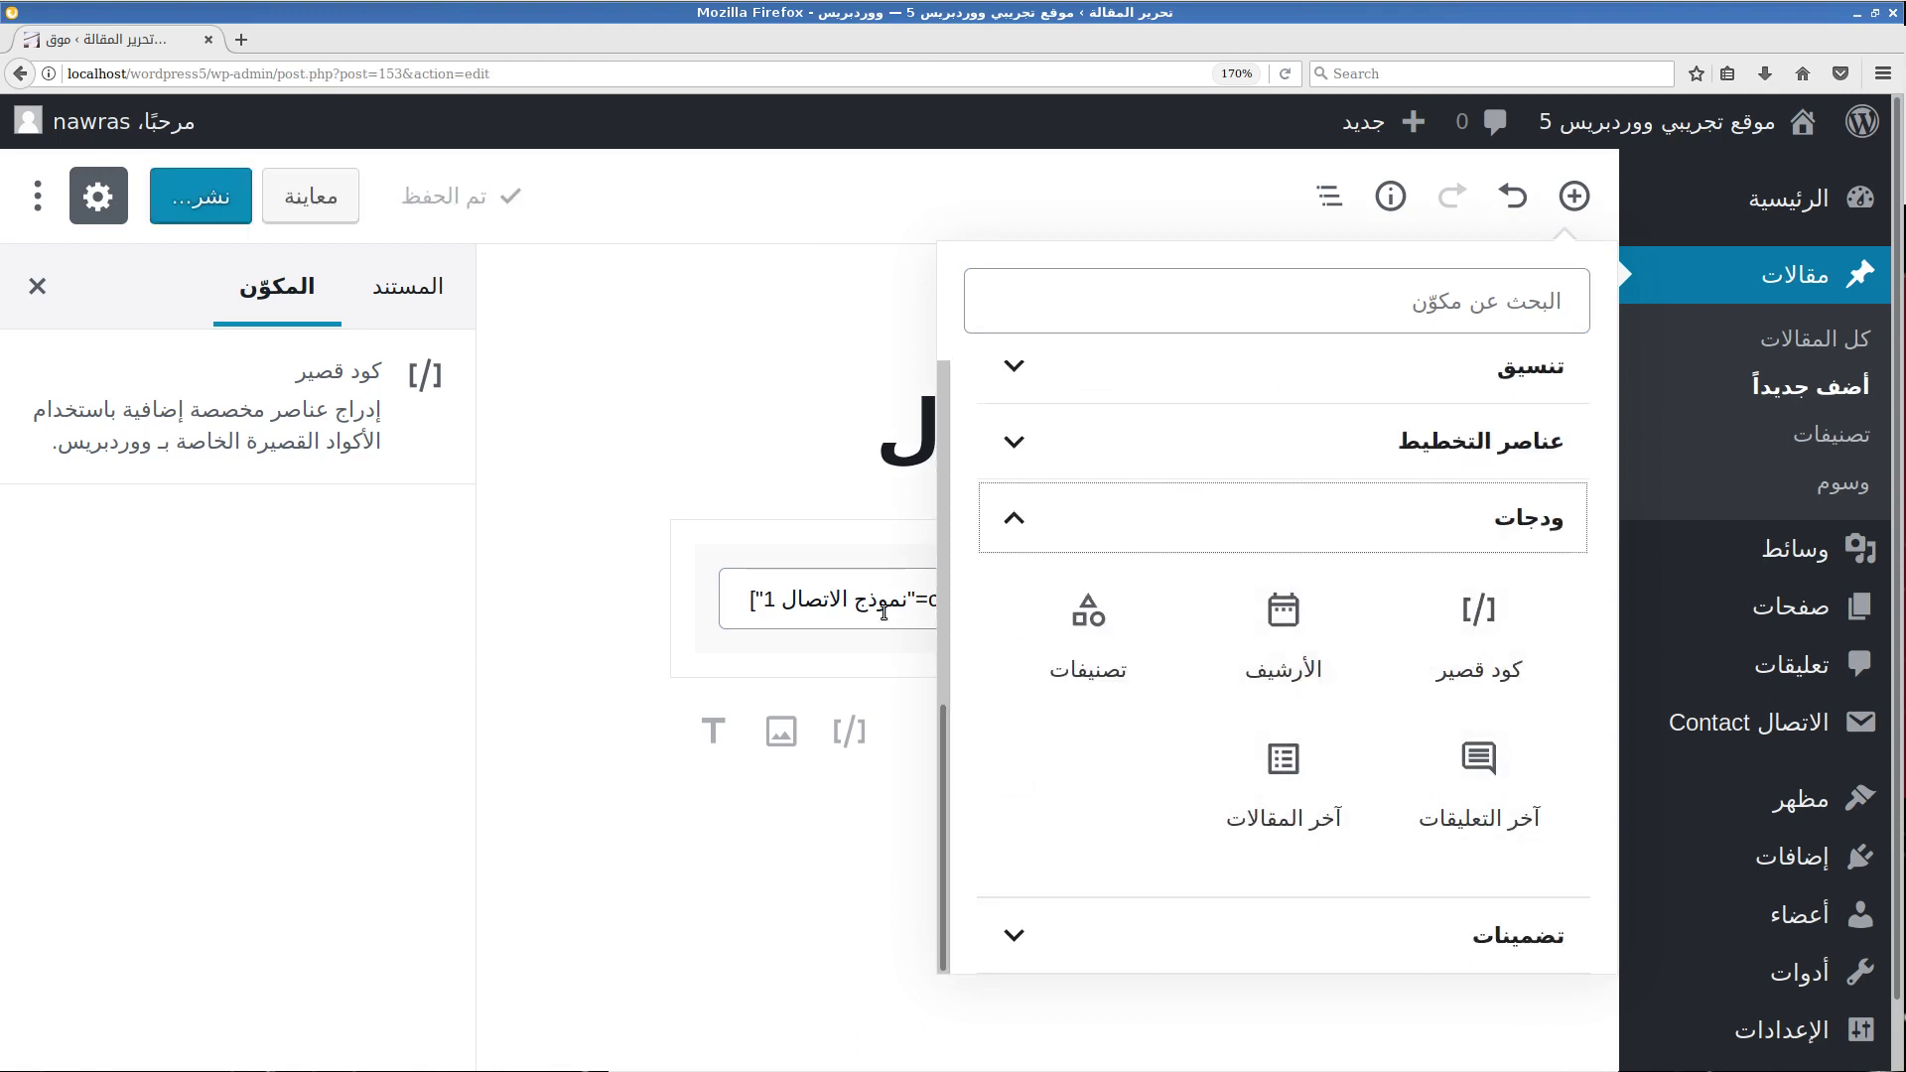
{"action": "left_click", "coordinate": [630, 502]}
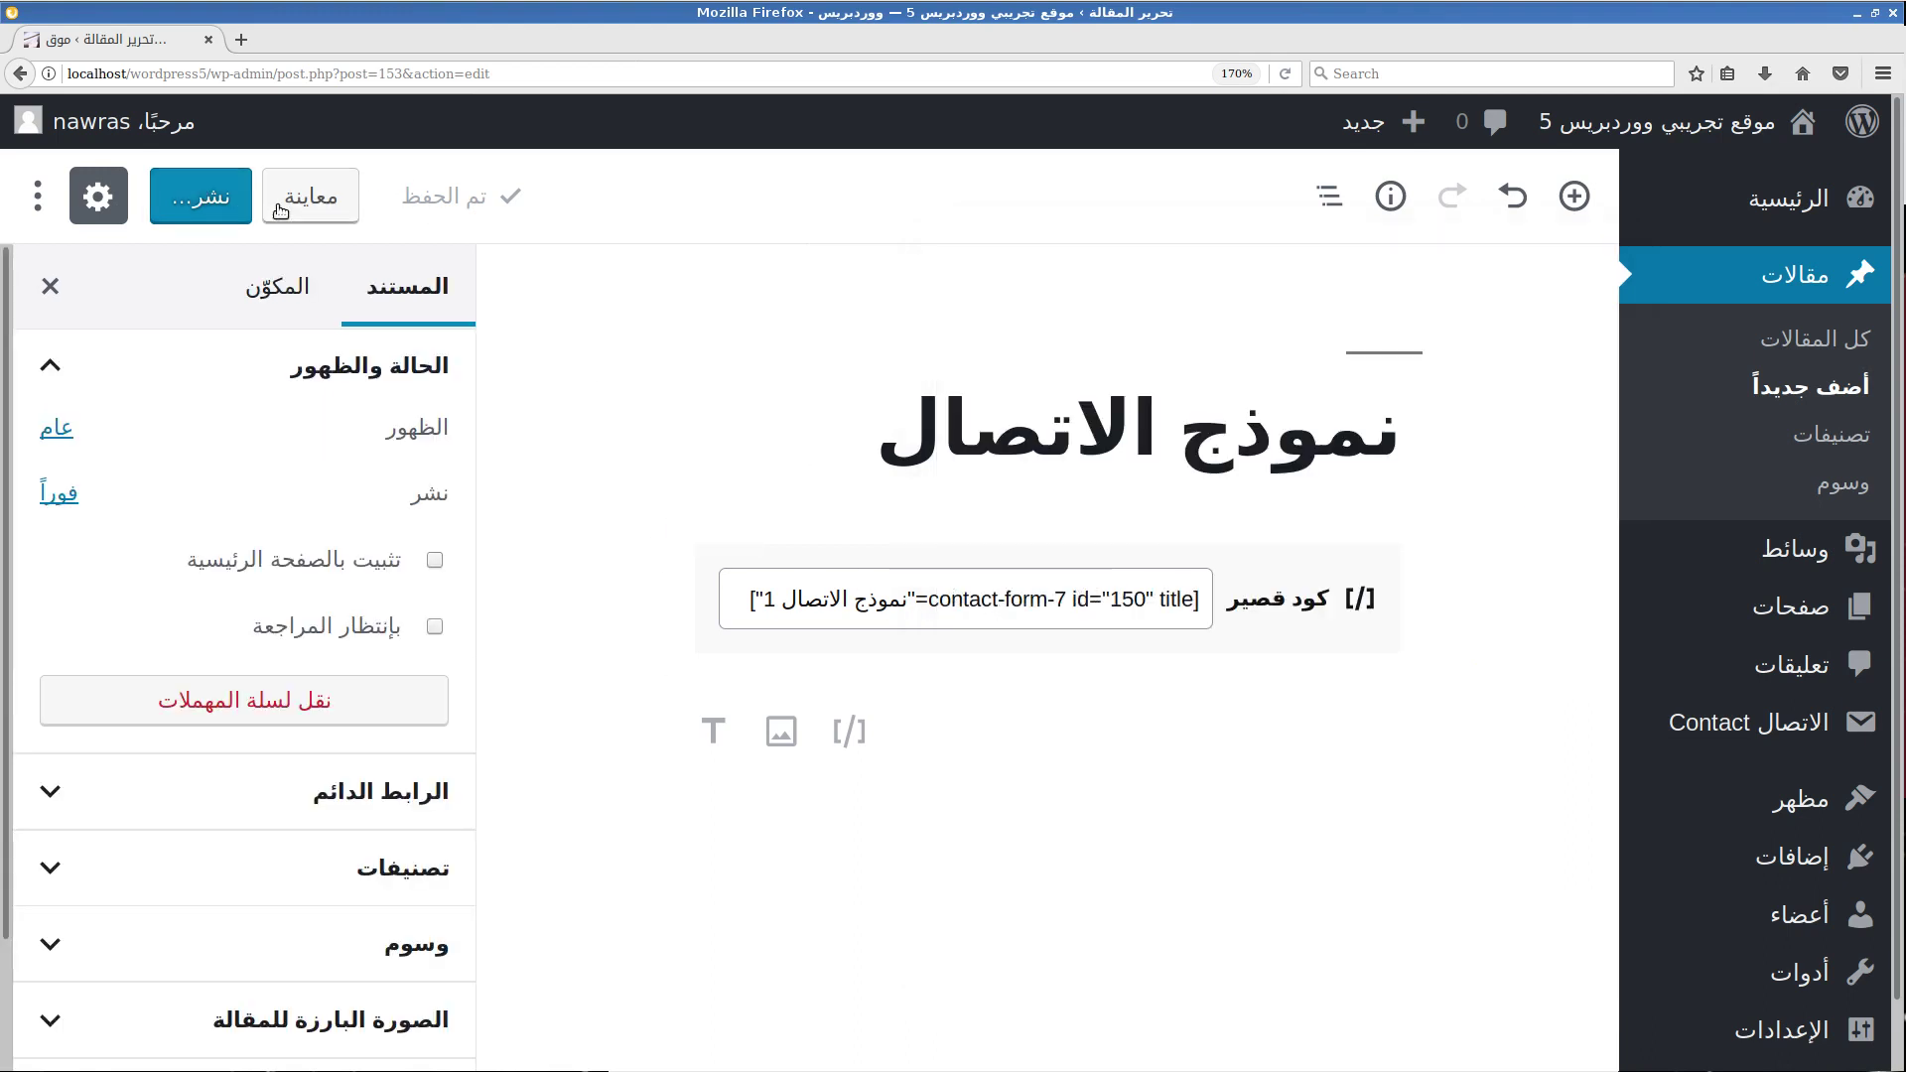
Publish the post and open its public page in a new browser tab.
{"action": "left_click", "coordinate": [237, 195]}
{"action": "left_click", "coordinate": [214, 203]}
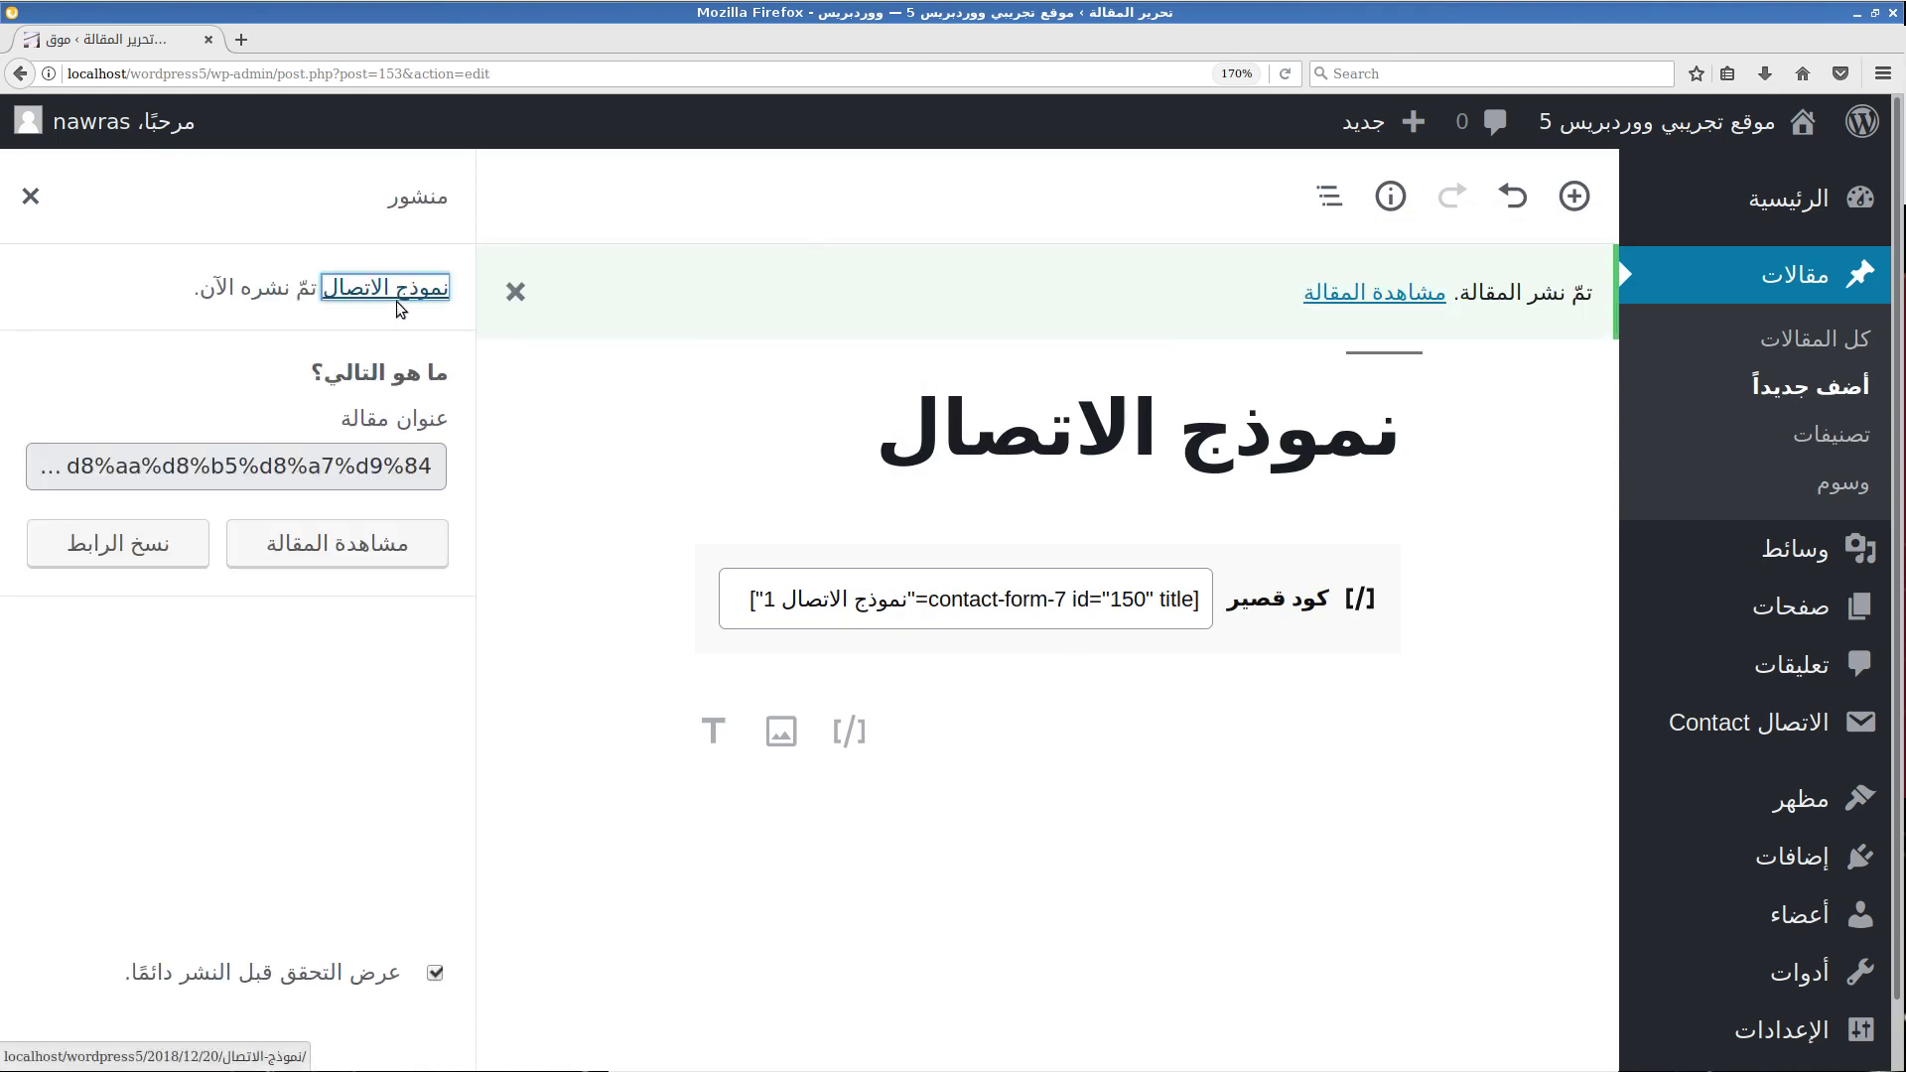
{"action": "left_click_drag", "start_coordinate": [1374, 294], "coordinate": [301, 43]}
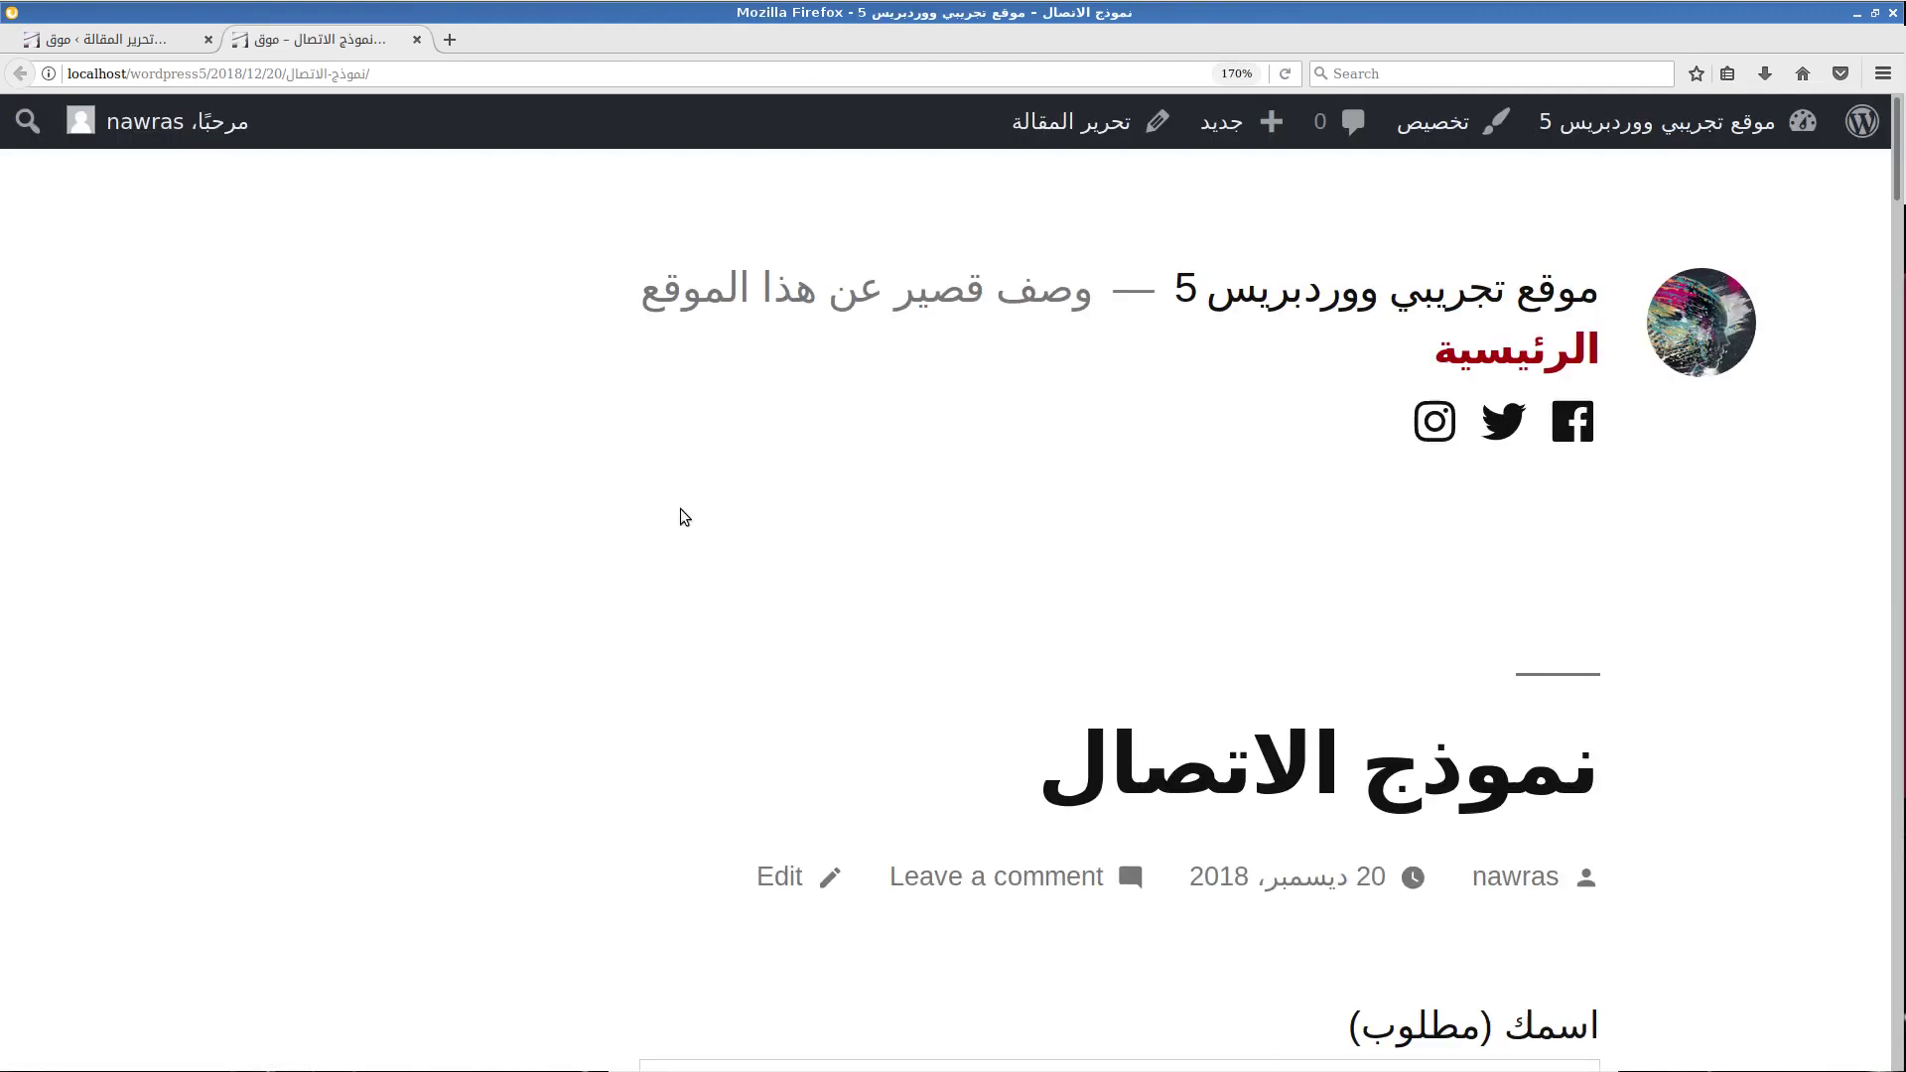
Examine the name, email, subject and message fields of the contact form on the published page.
{"action": "scroll", "coordinate": [683, 512], "scroll_direction": "down", "scroll_amount": 6}
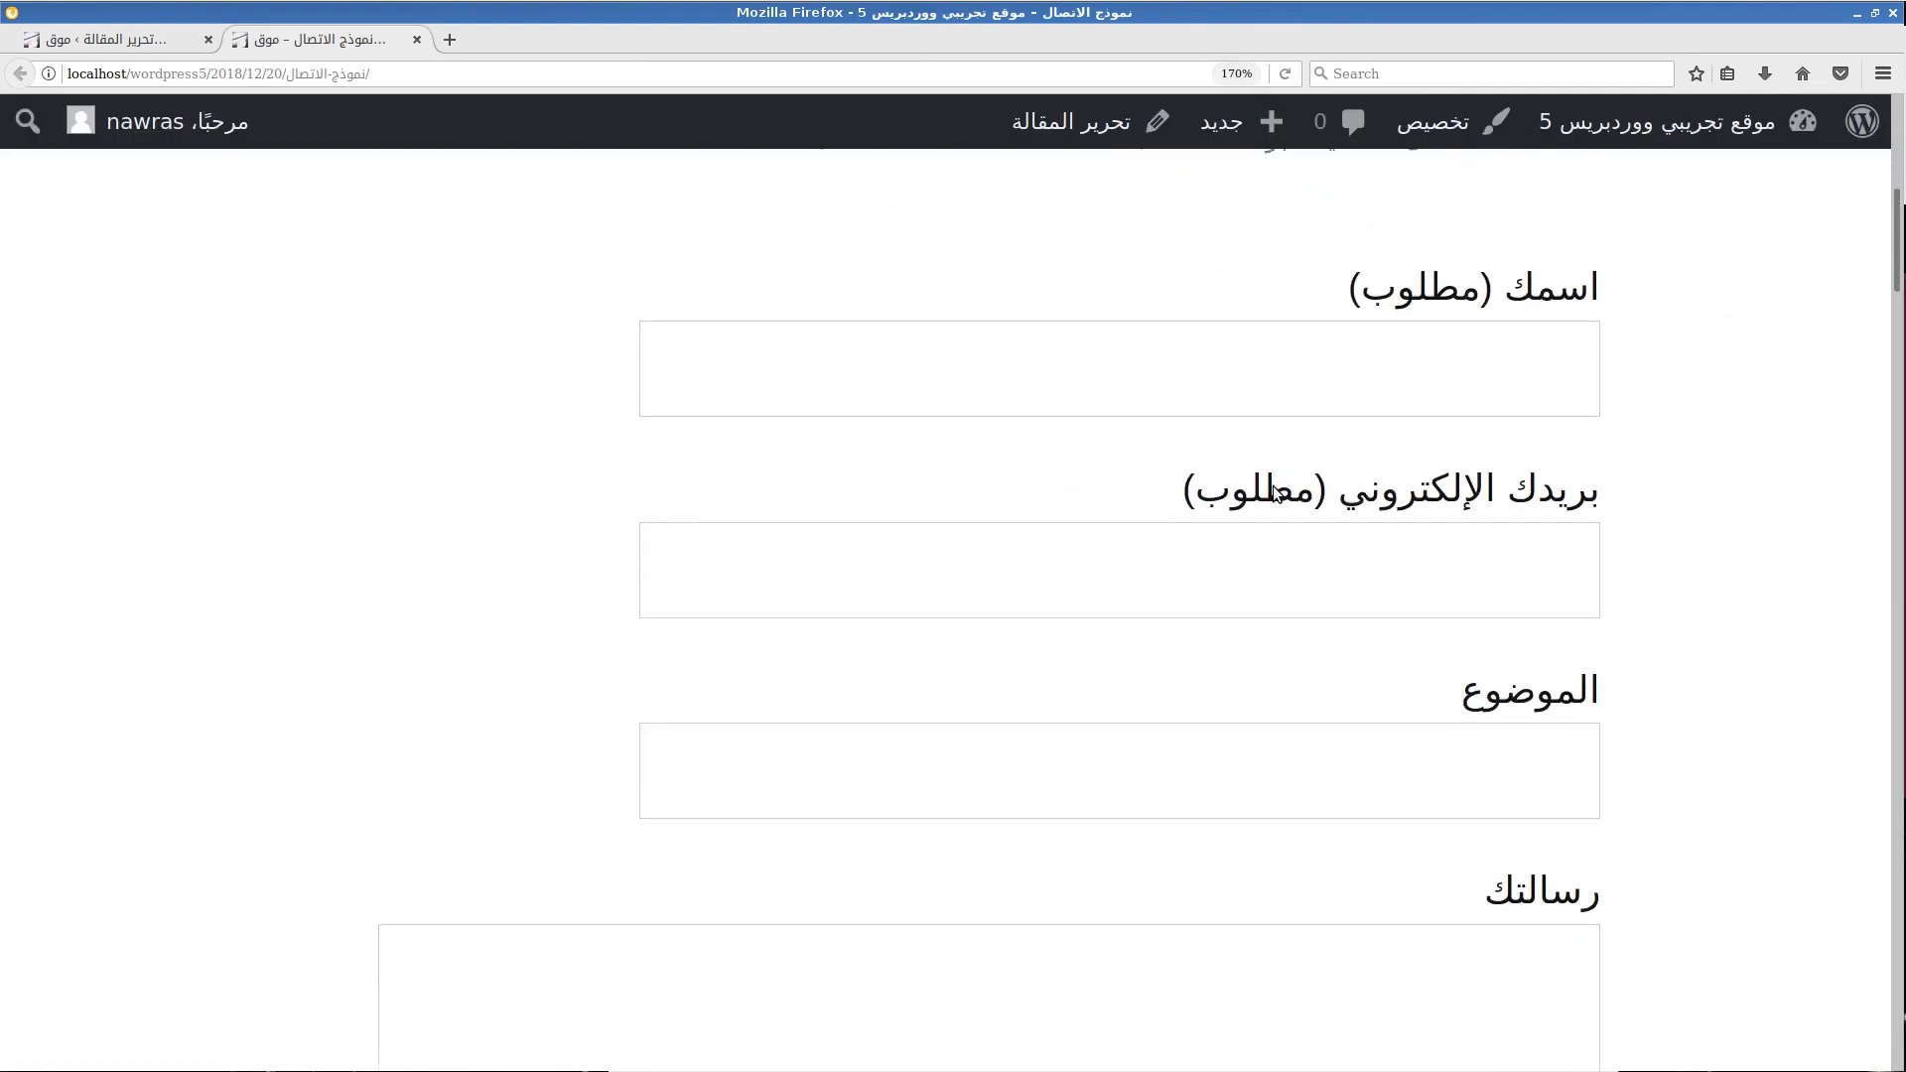
{"action": "left_click", "coordinate": [1346, 409]}
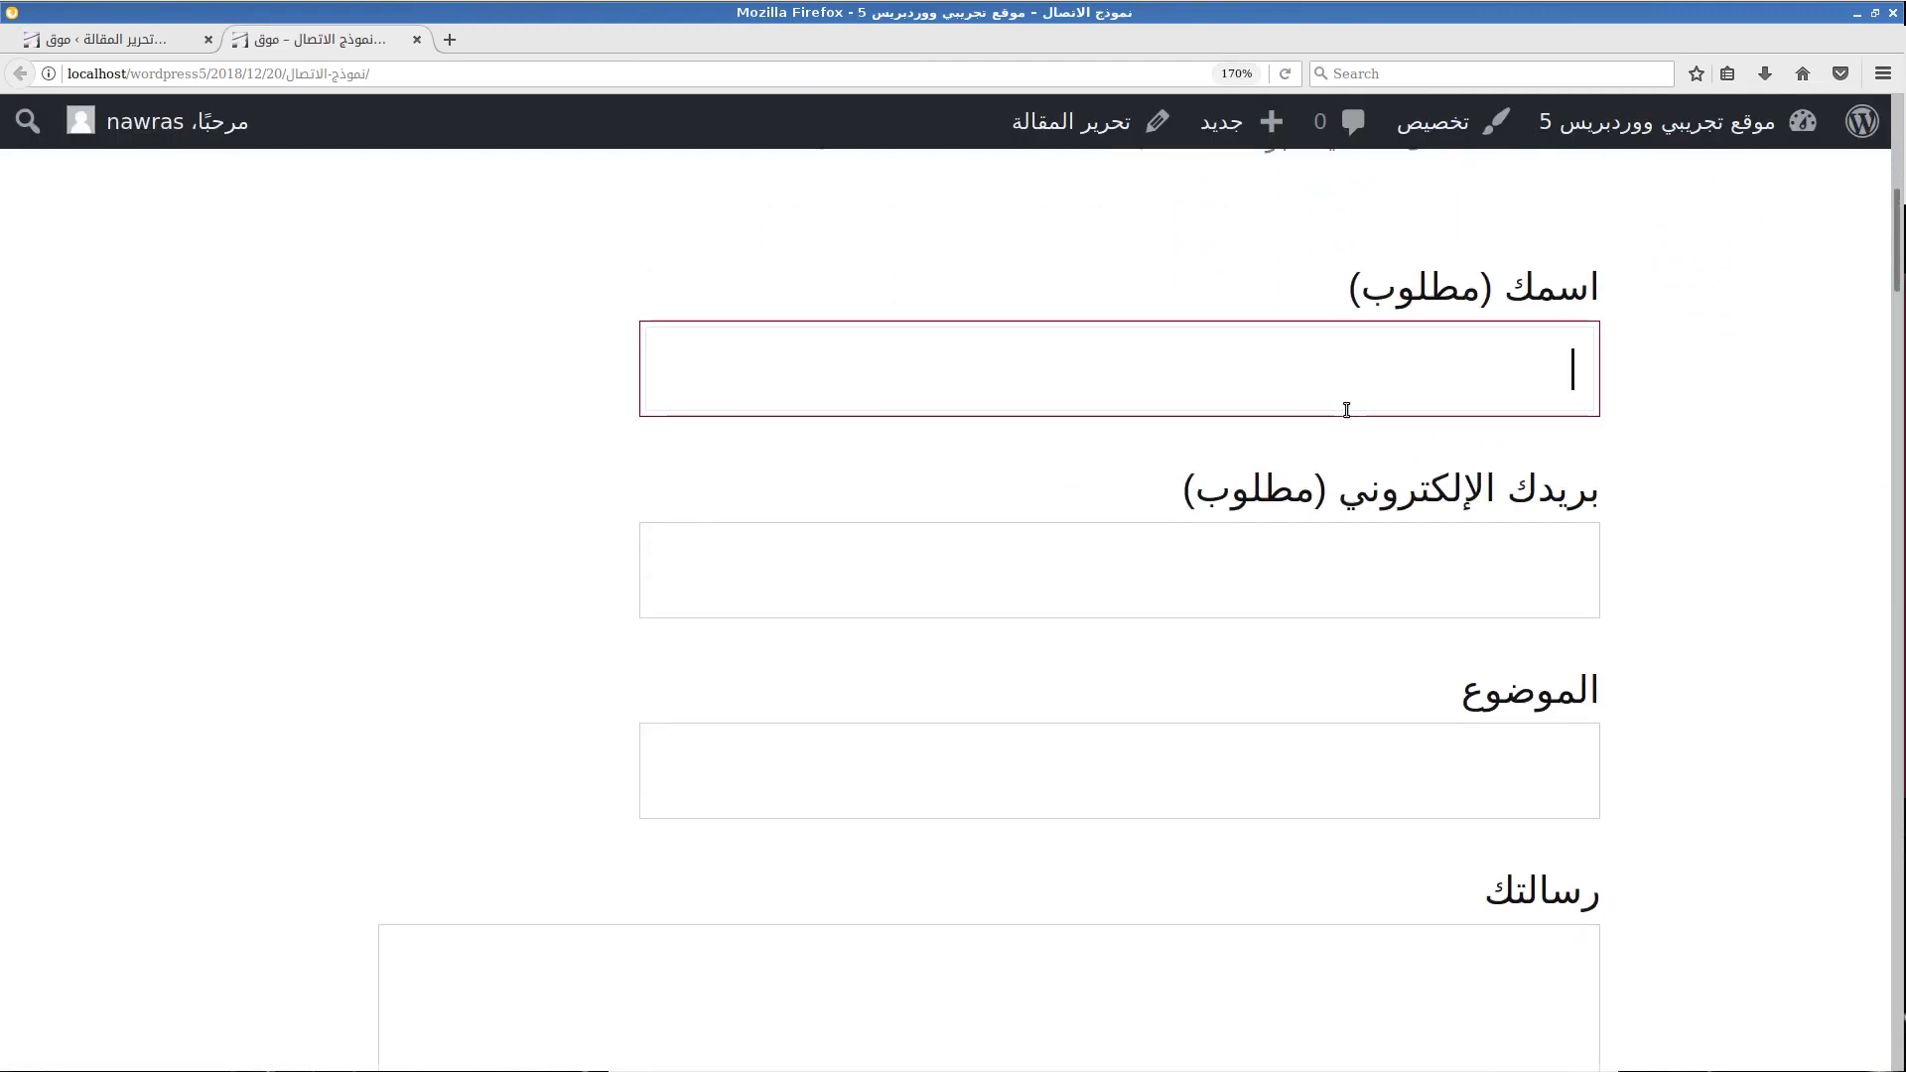
{"action": "left_click", "coordinate": [1353, 585]}
{"action": "left_click", "coordinate": [1337, 749]}
{"action": "left_click", "coordinate": [1344, 979]}
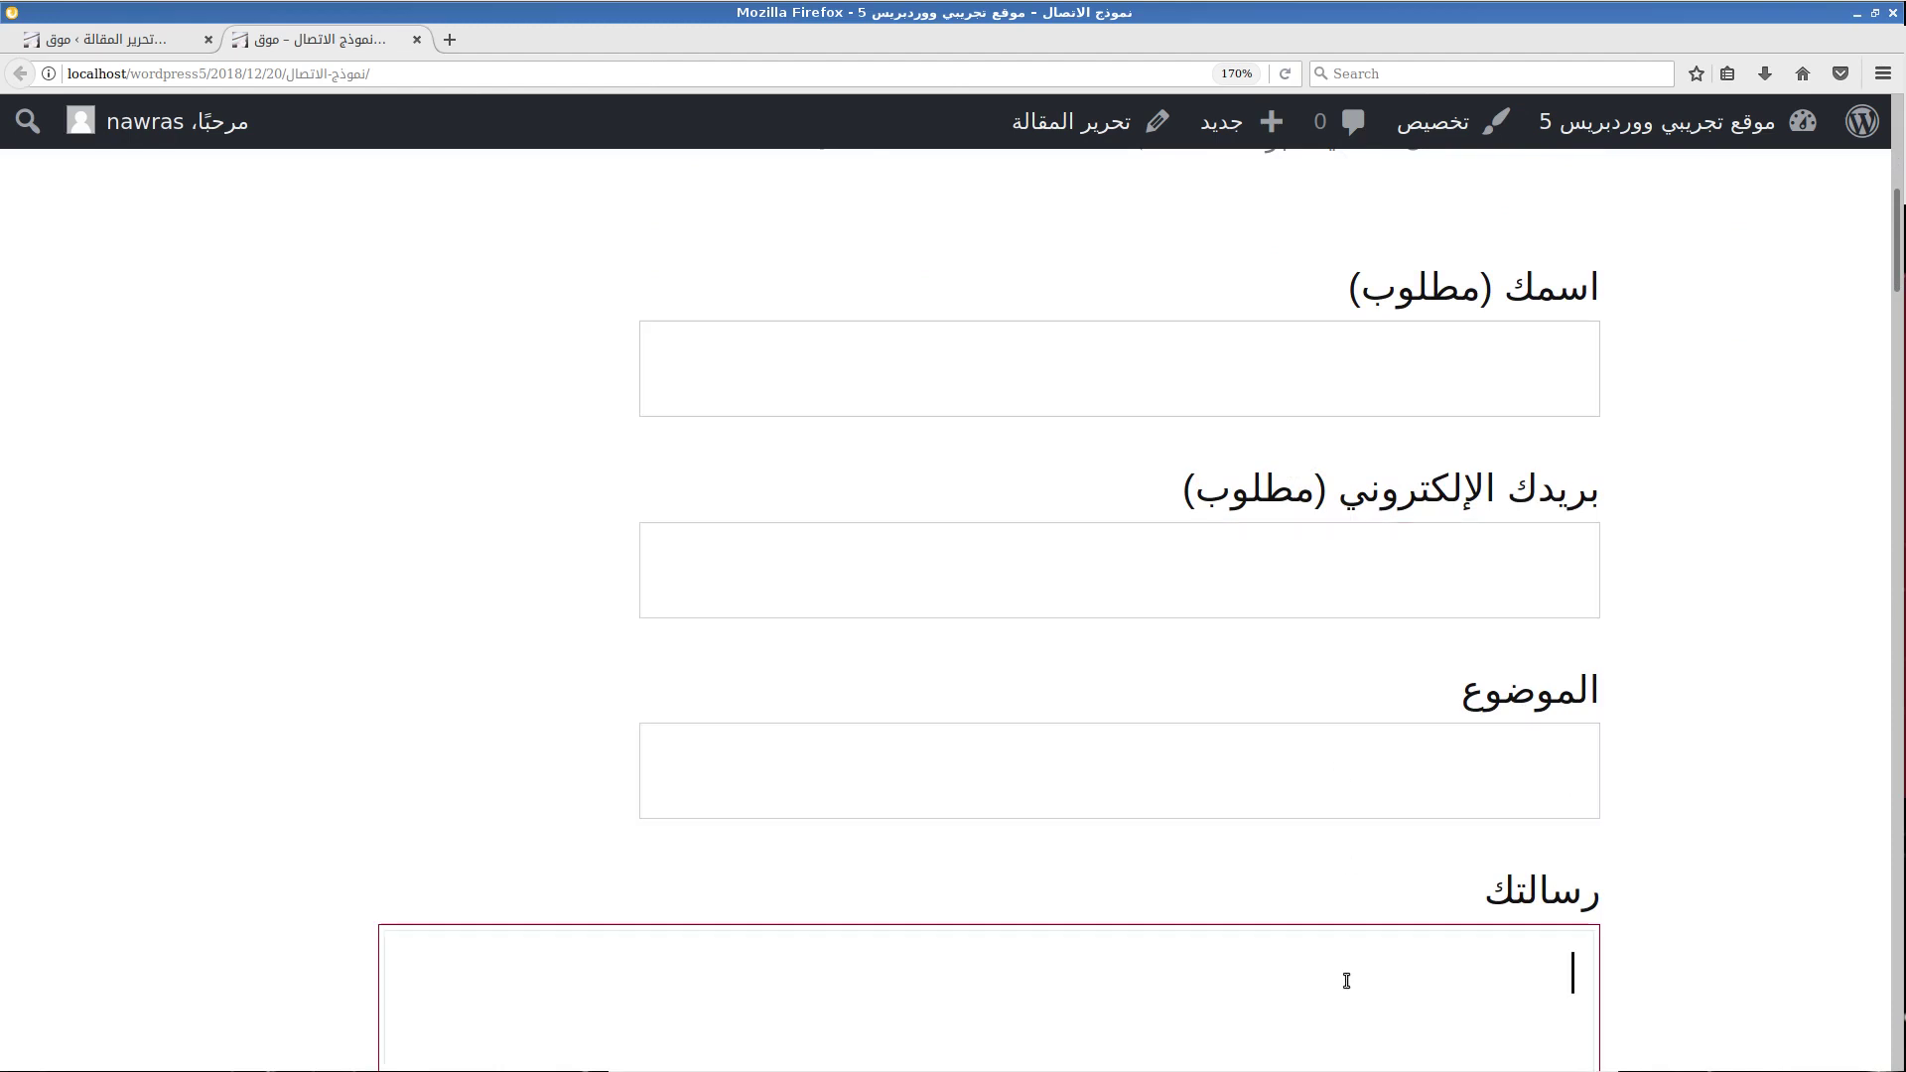
{"action": "left_click", "coordinate": [1656, 834]}
{"action": "scroll", "coordinate": [1655, 834], "scroll_direction": "down", "scroll_amount": 6}
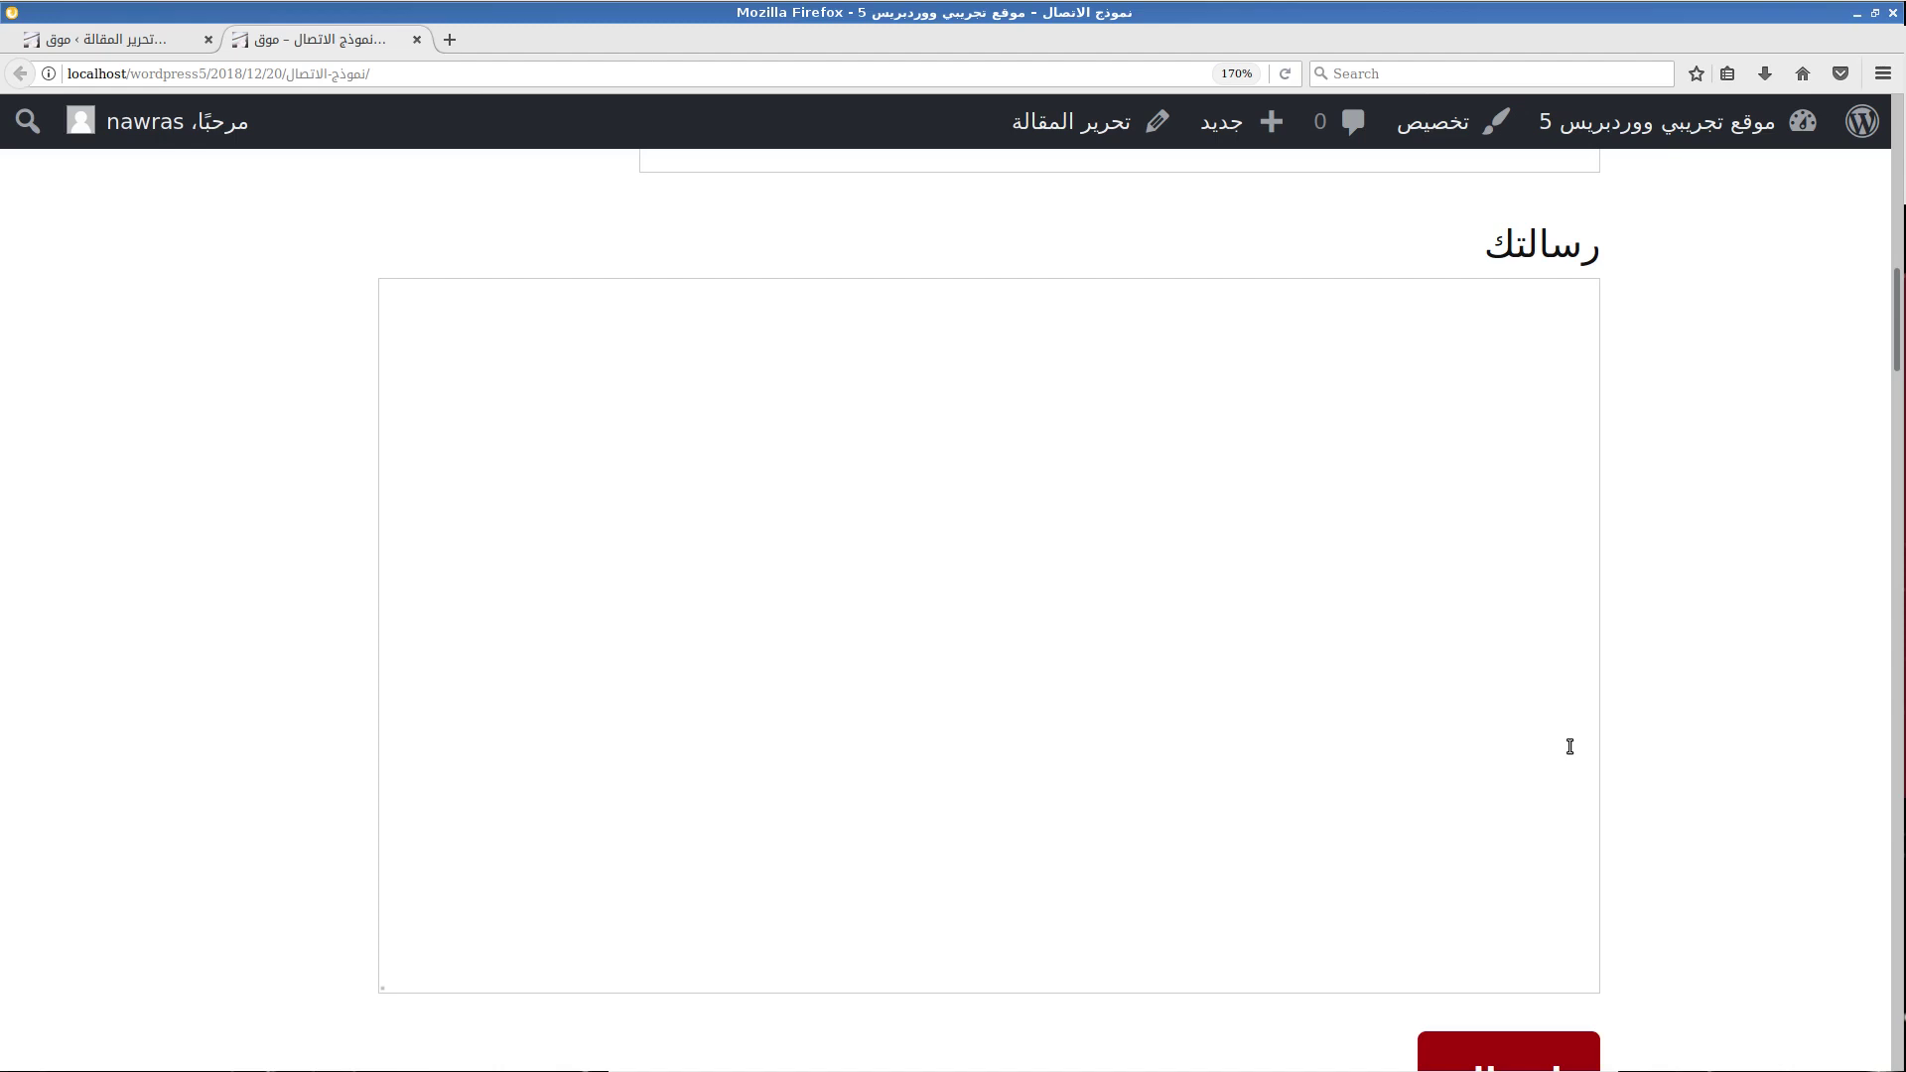
Return to the dashboard and open the contact form "نموذج الاتصال 1" for editing.
{"action": "left_click", "coordinate": [157, 39]}
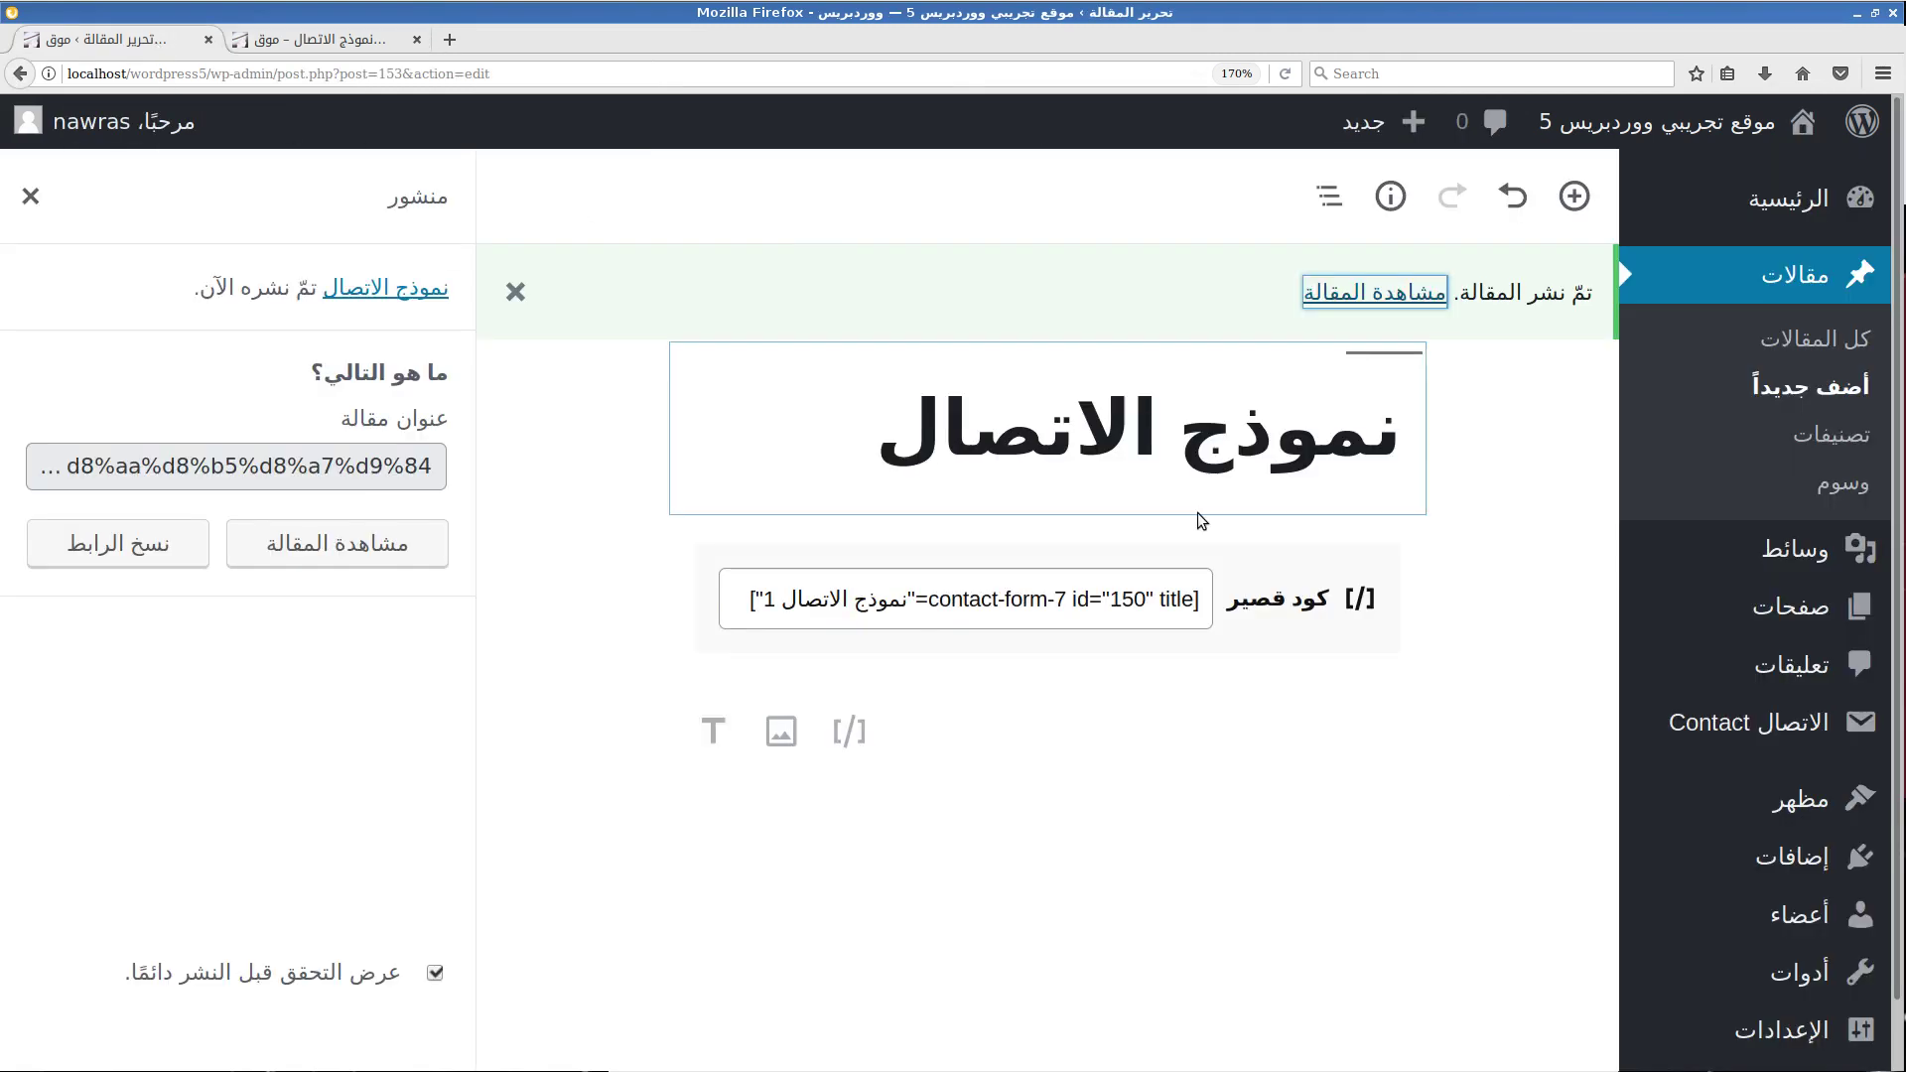
{"action": "mouse_move", "coordinate": [1658, 740]}
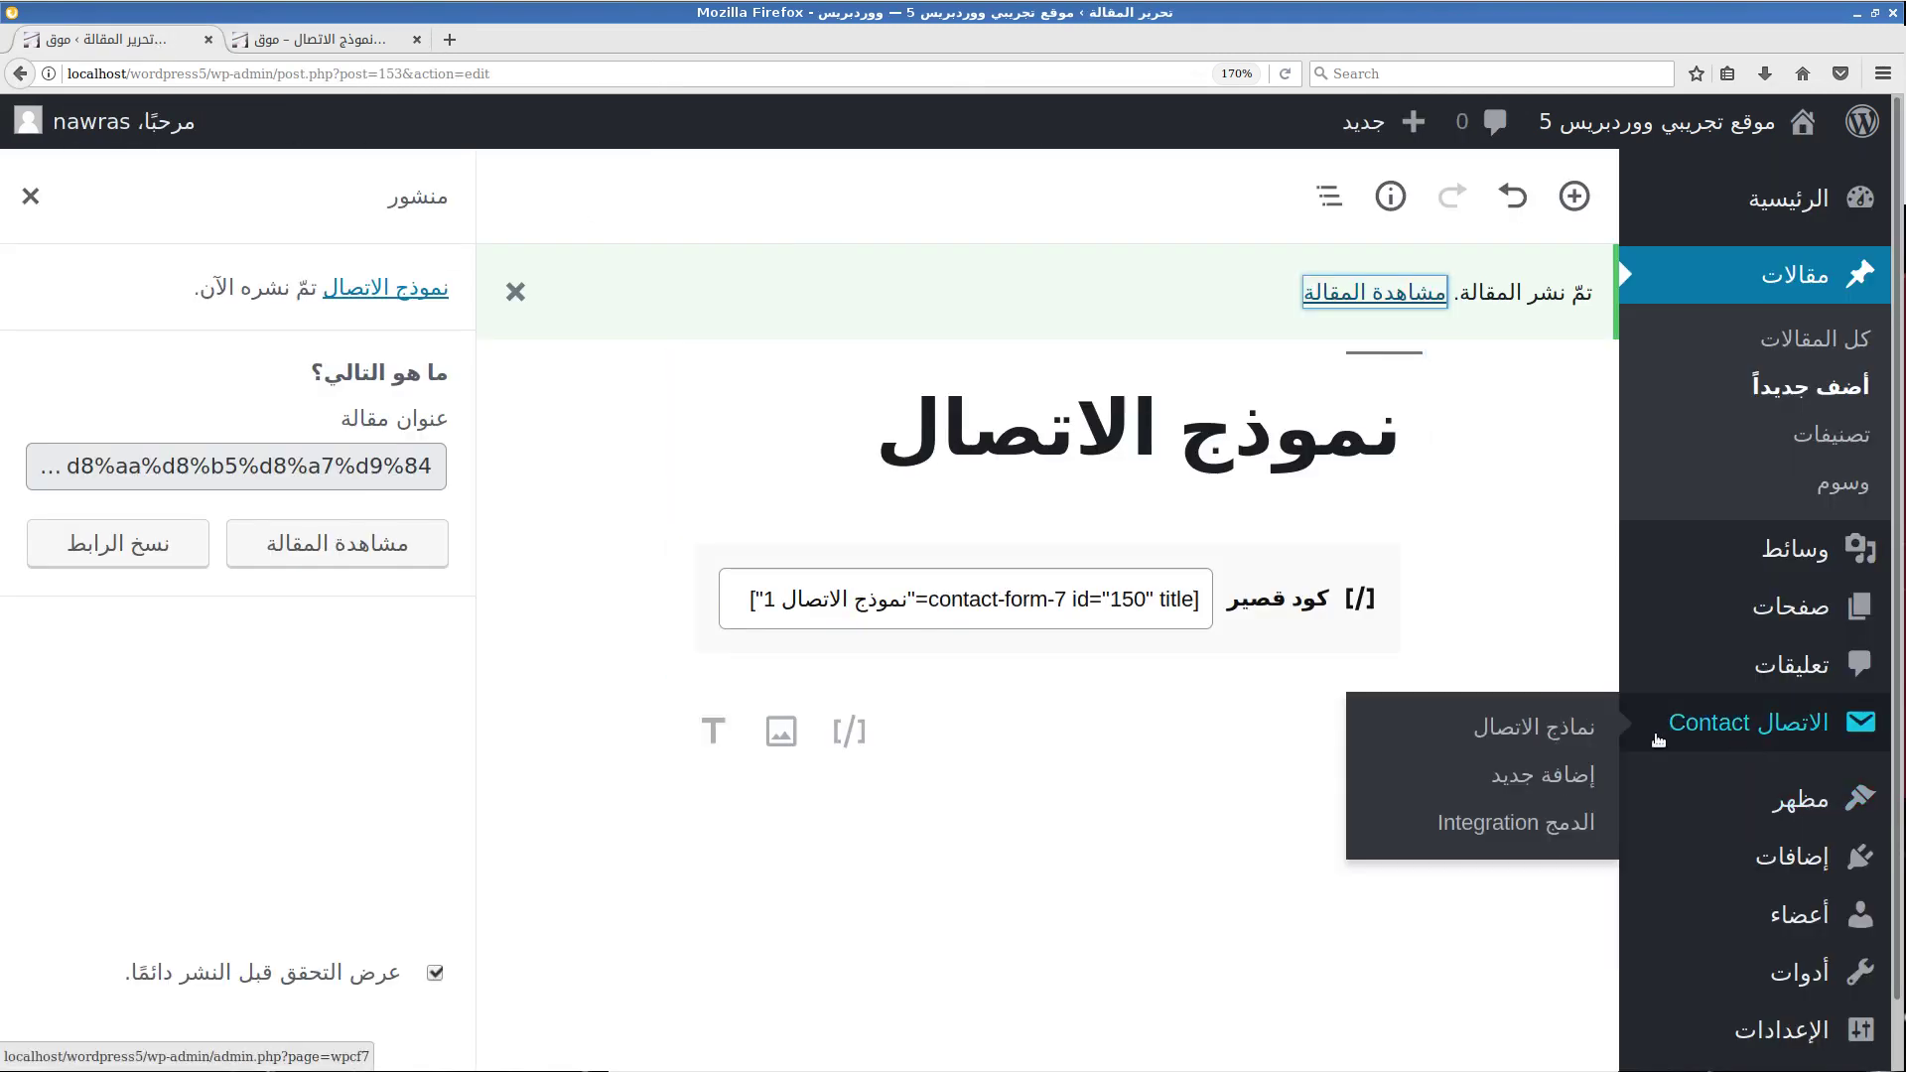
{"action": "left_click", "coordinate": [1514, 740]}
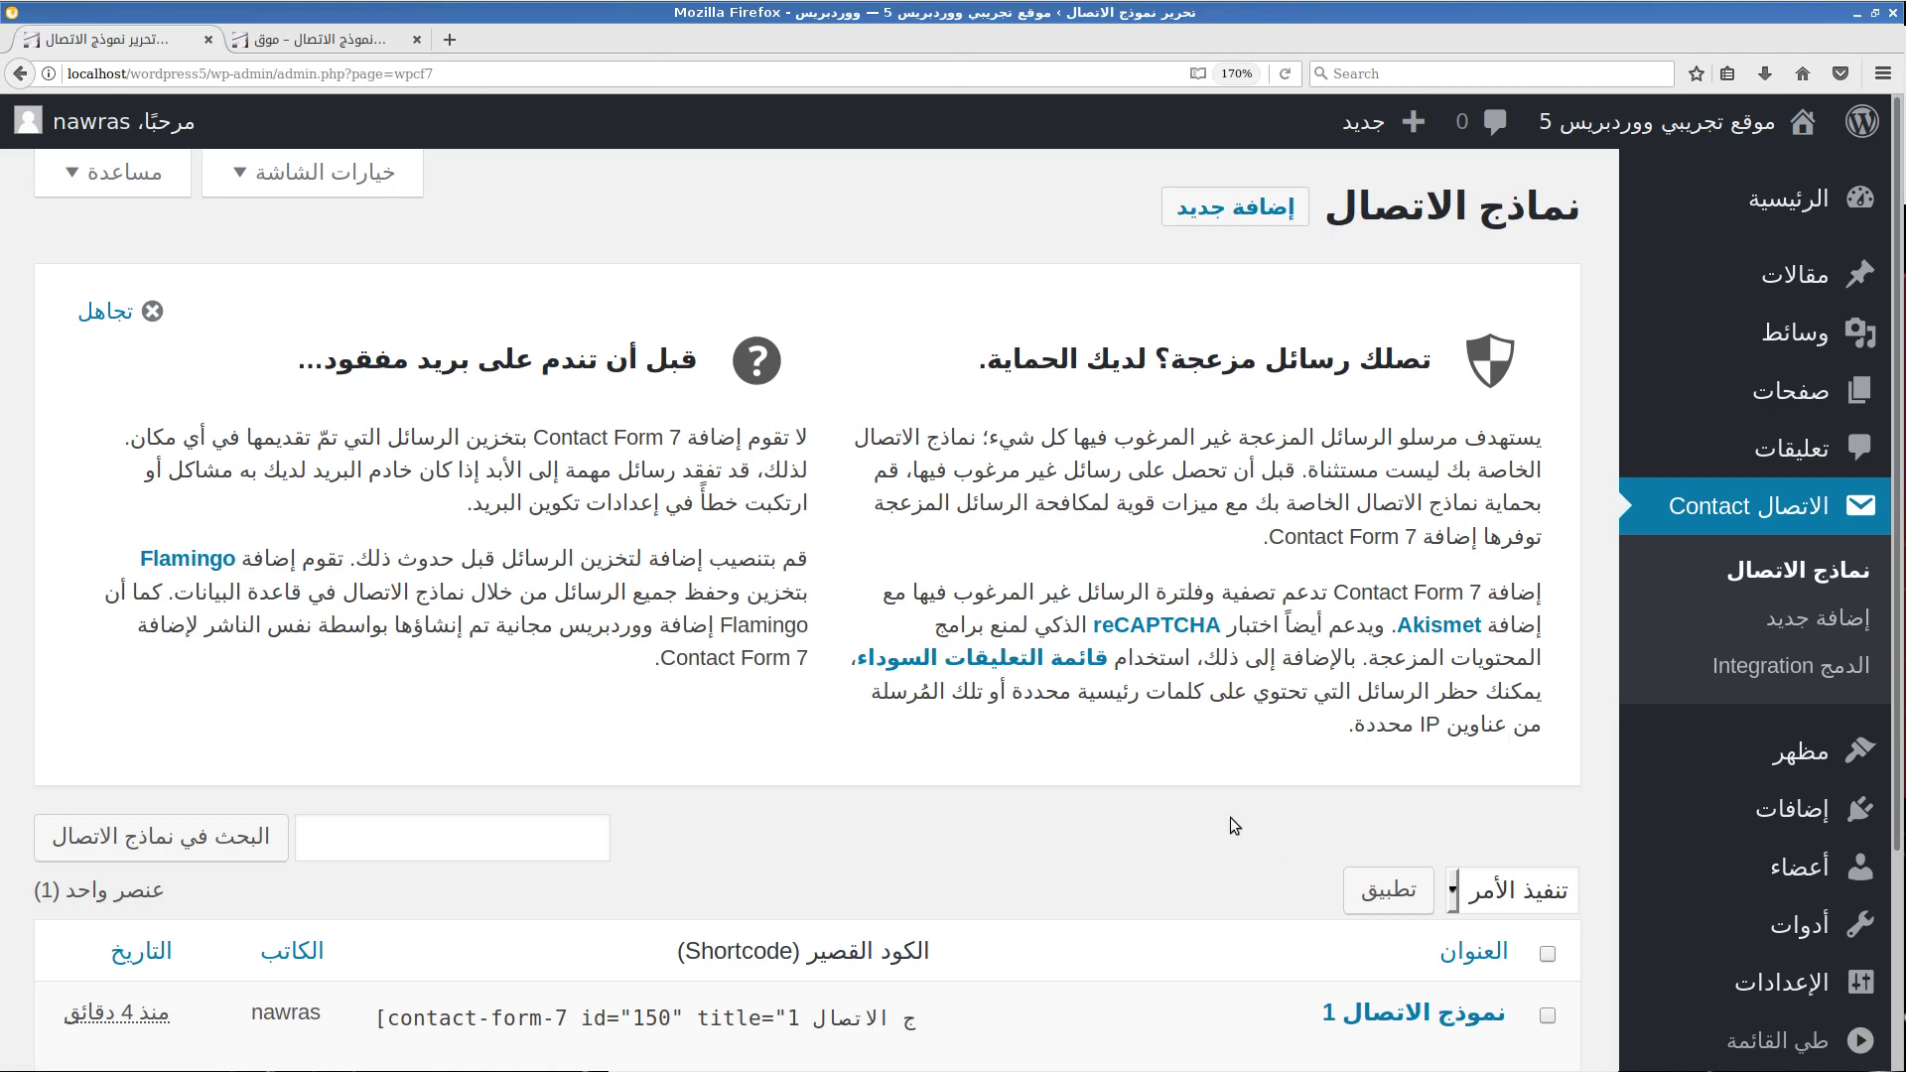
{"action": "scroll", "coordinate": [1230, 818], "scroll_direction": "down", "scroll_amount": 3}
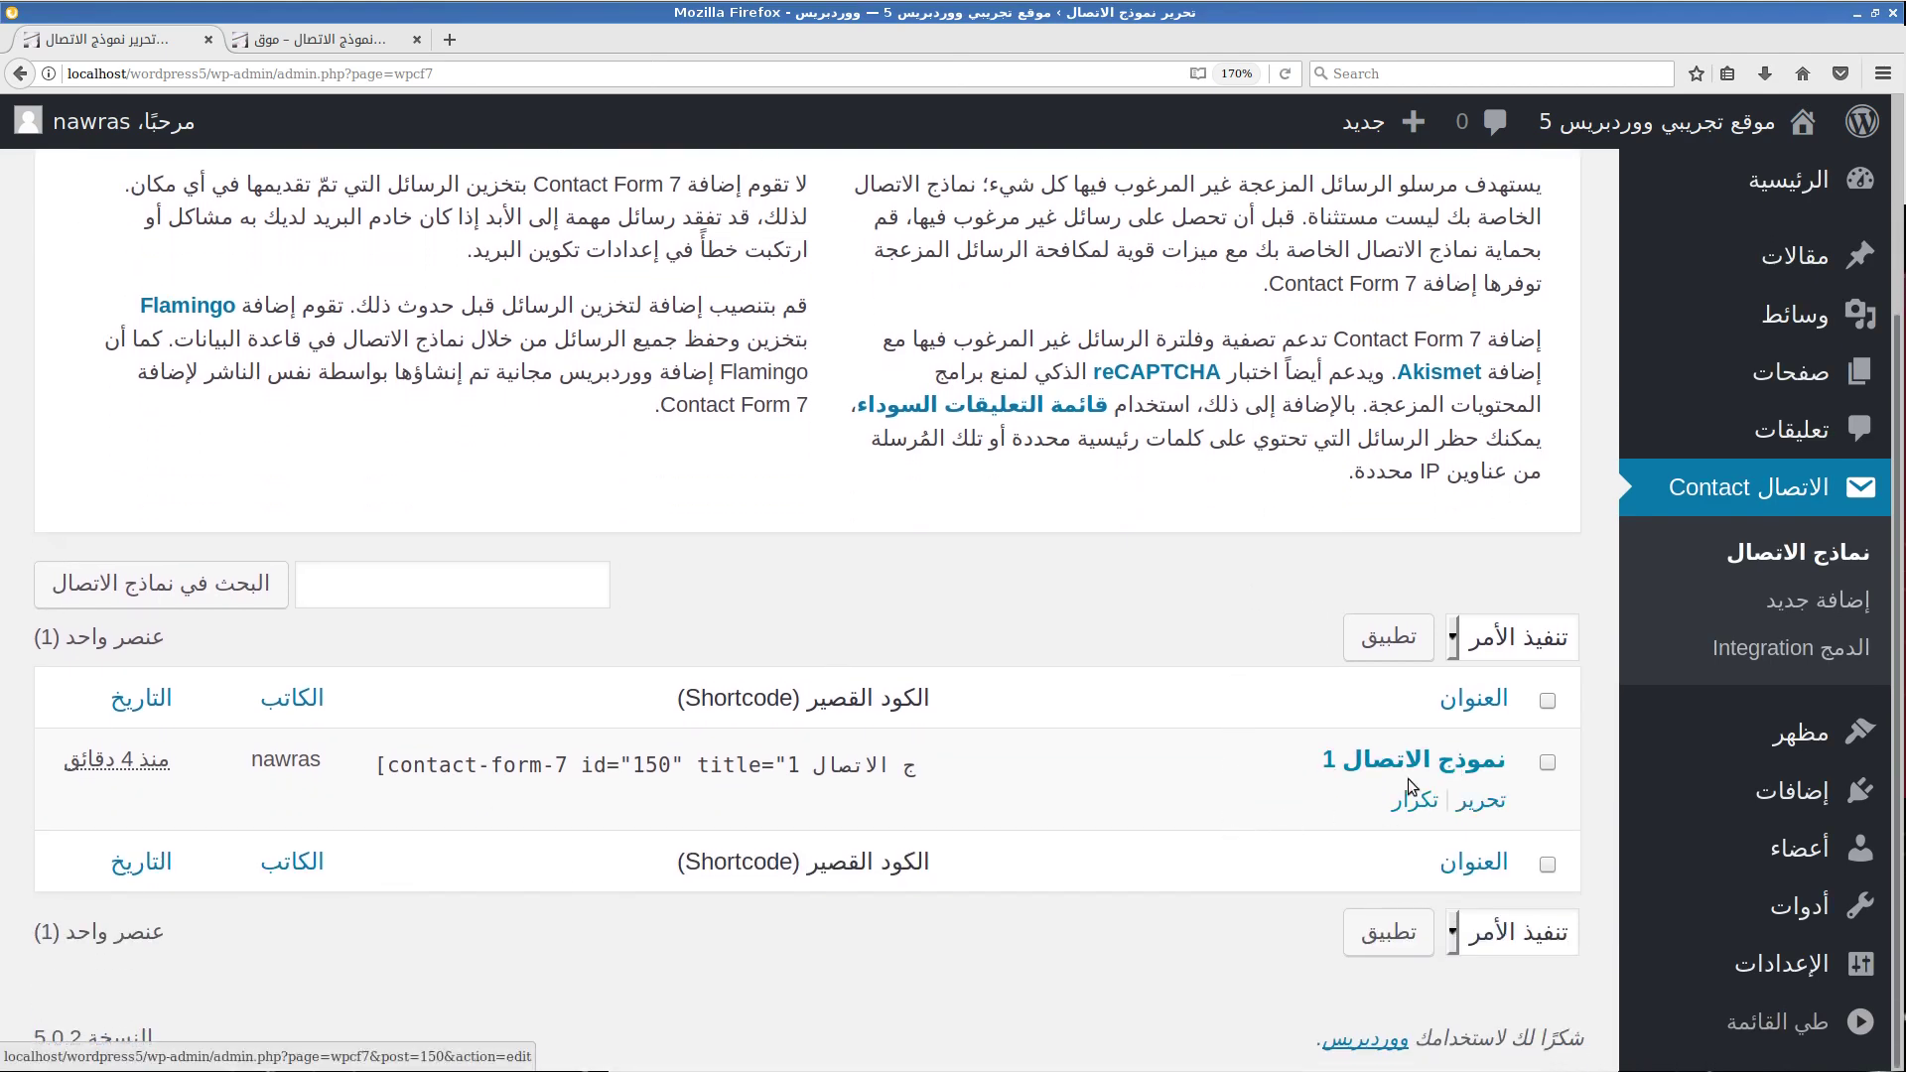
{"action": "left_click", "coordinate": [1480, 801]}
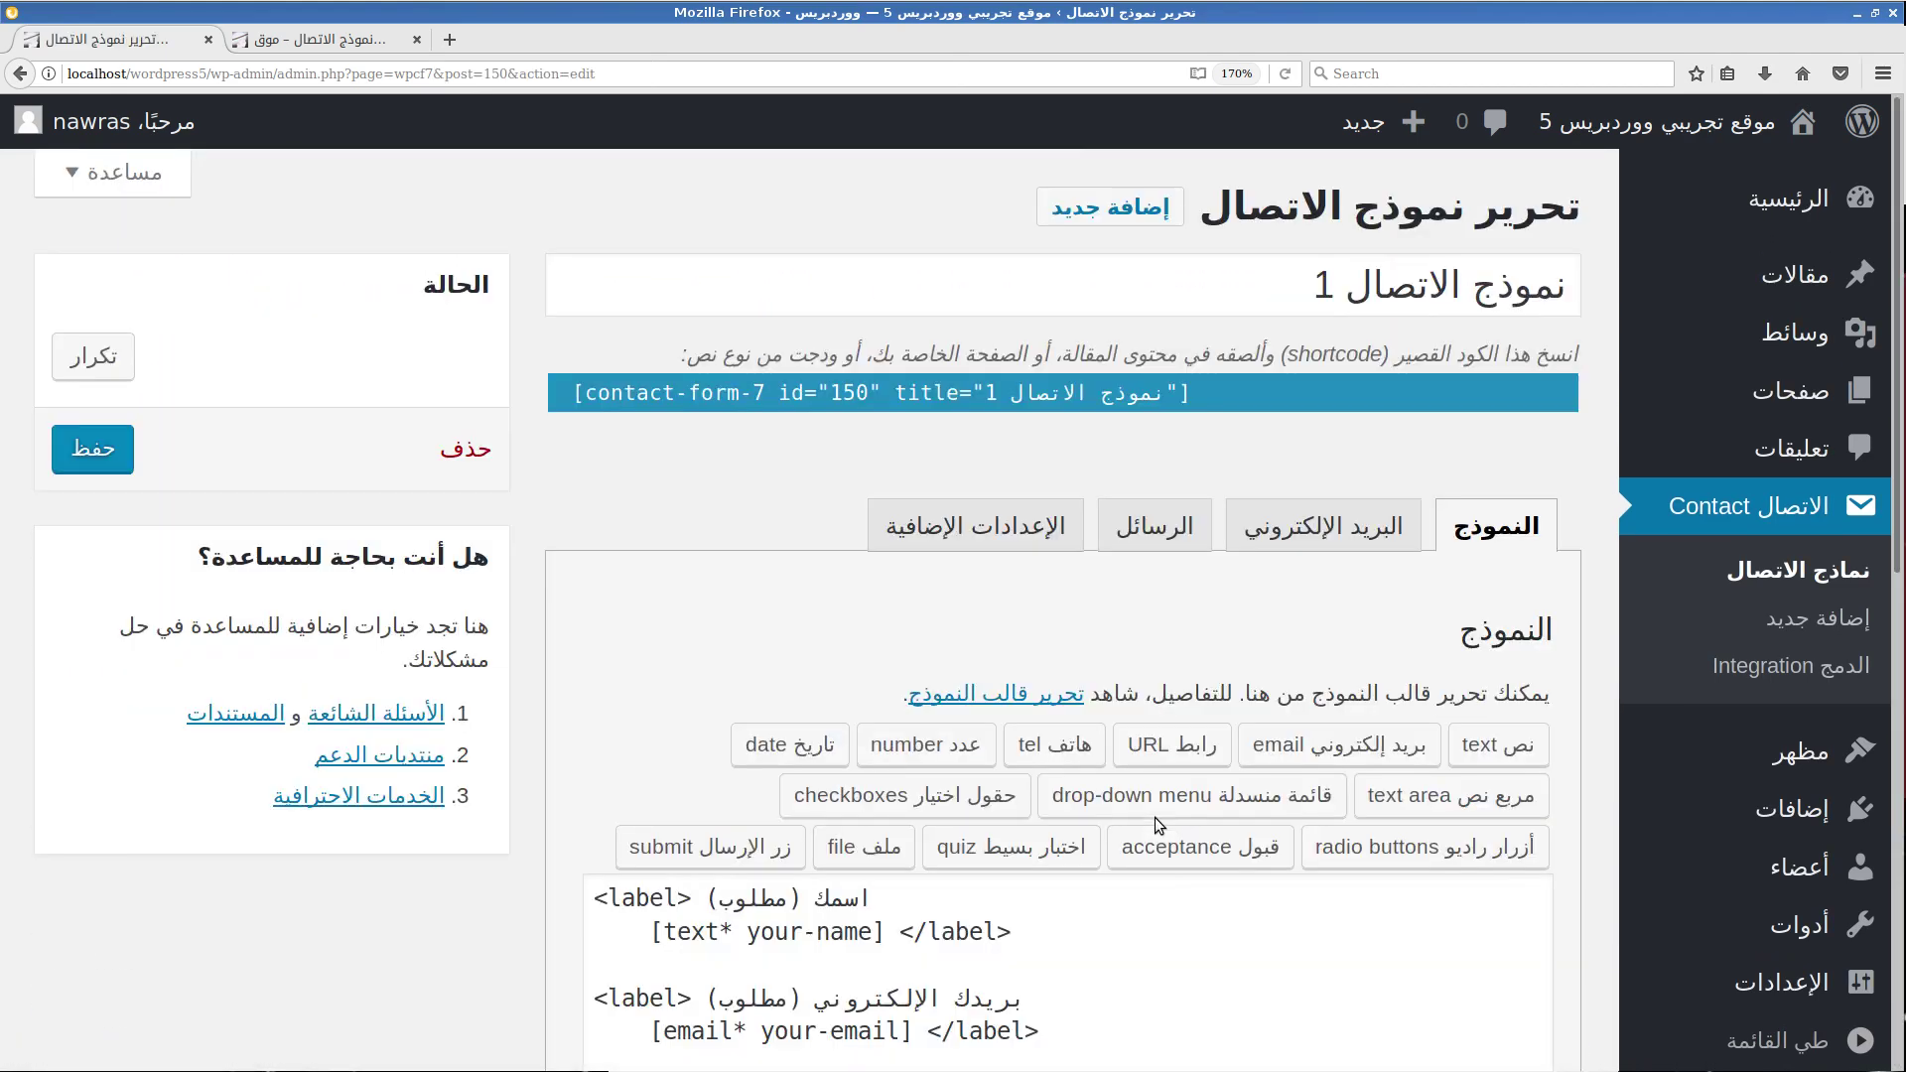
Check the recipient address in the form's email settings and return to the published form page.
{"action": "left_click", "coordinate": [1321, 526]}
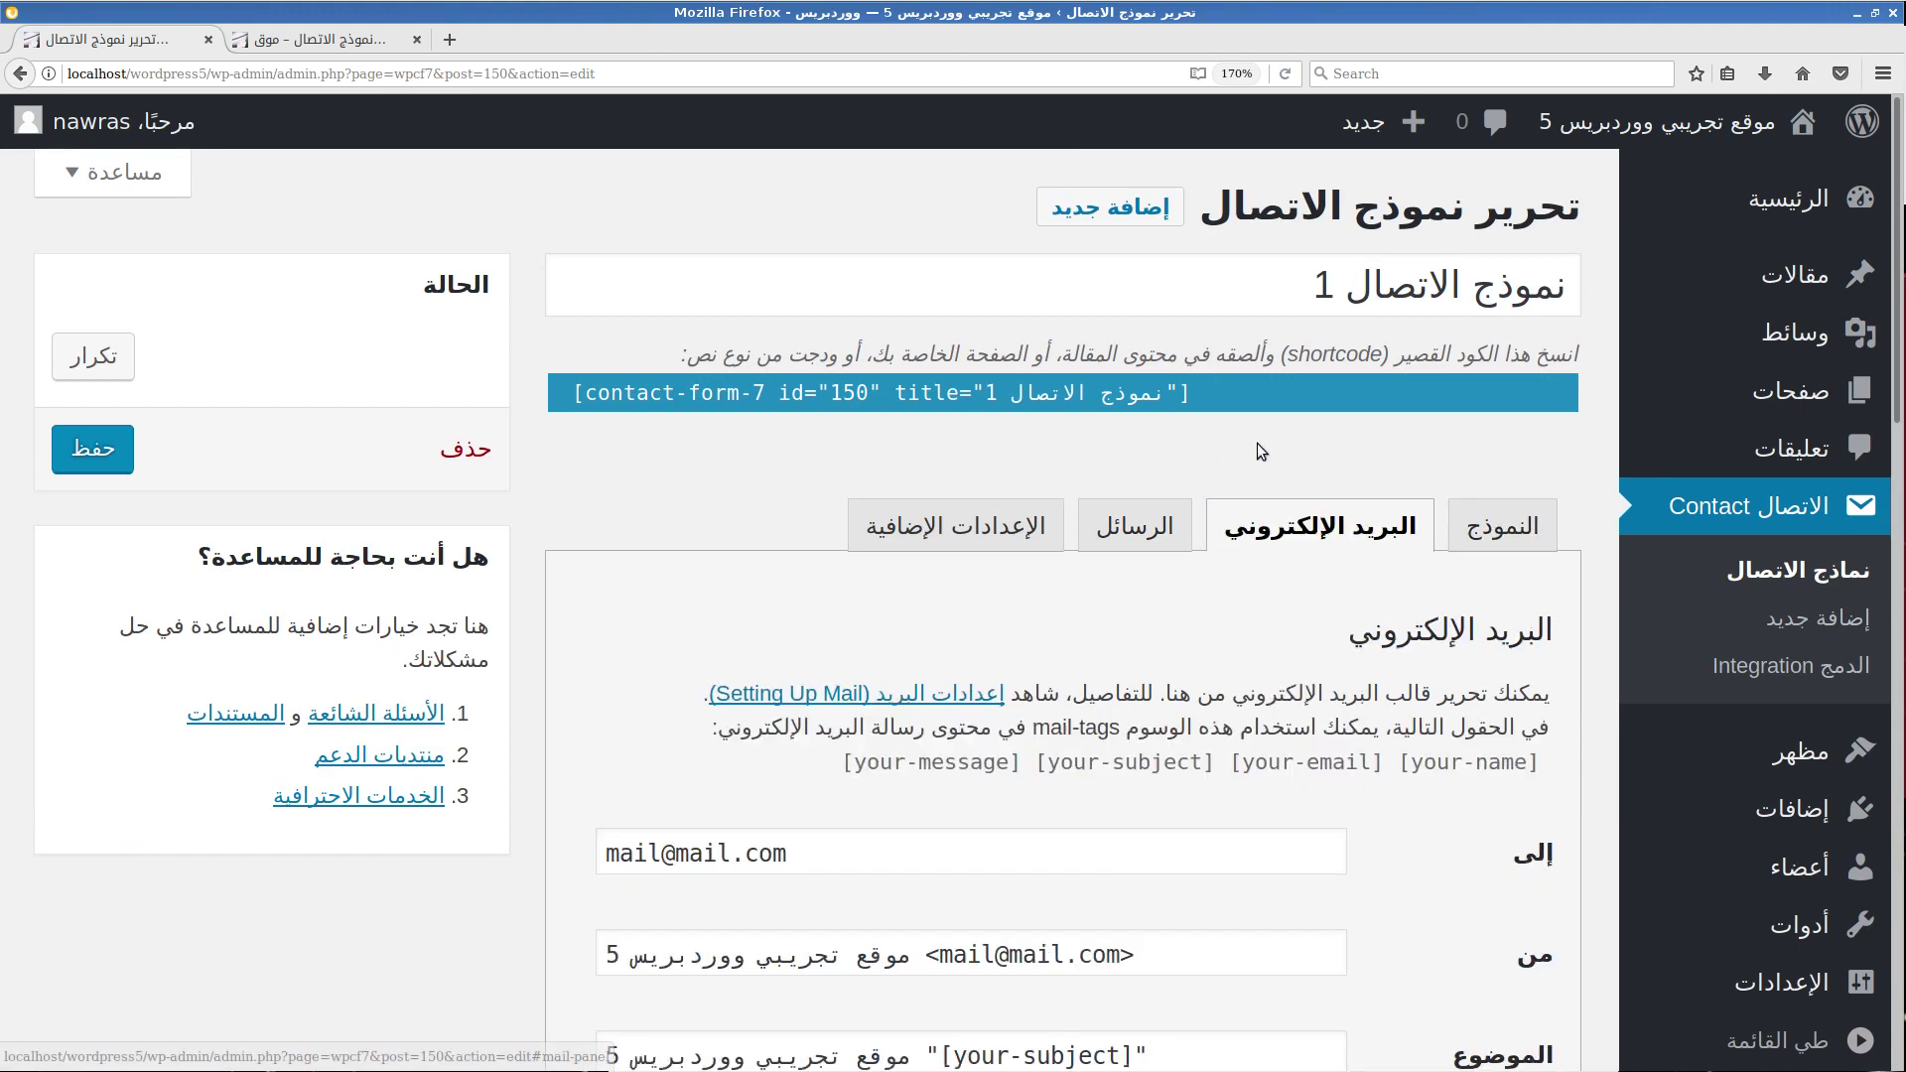
{"action": "scroll", "coordinate": [1257, 442], "scroll_direction": "down", "scroll_amount": 4}
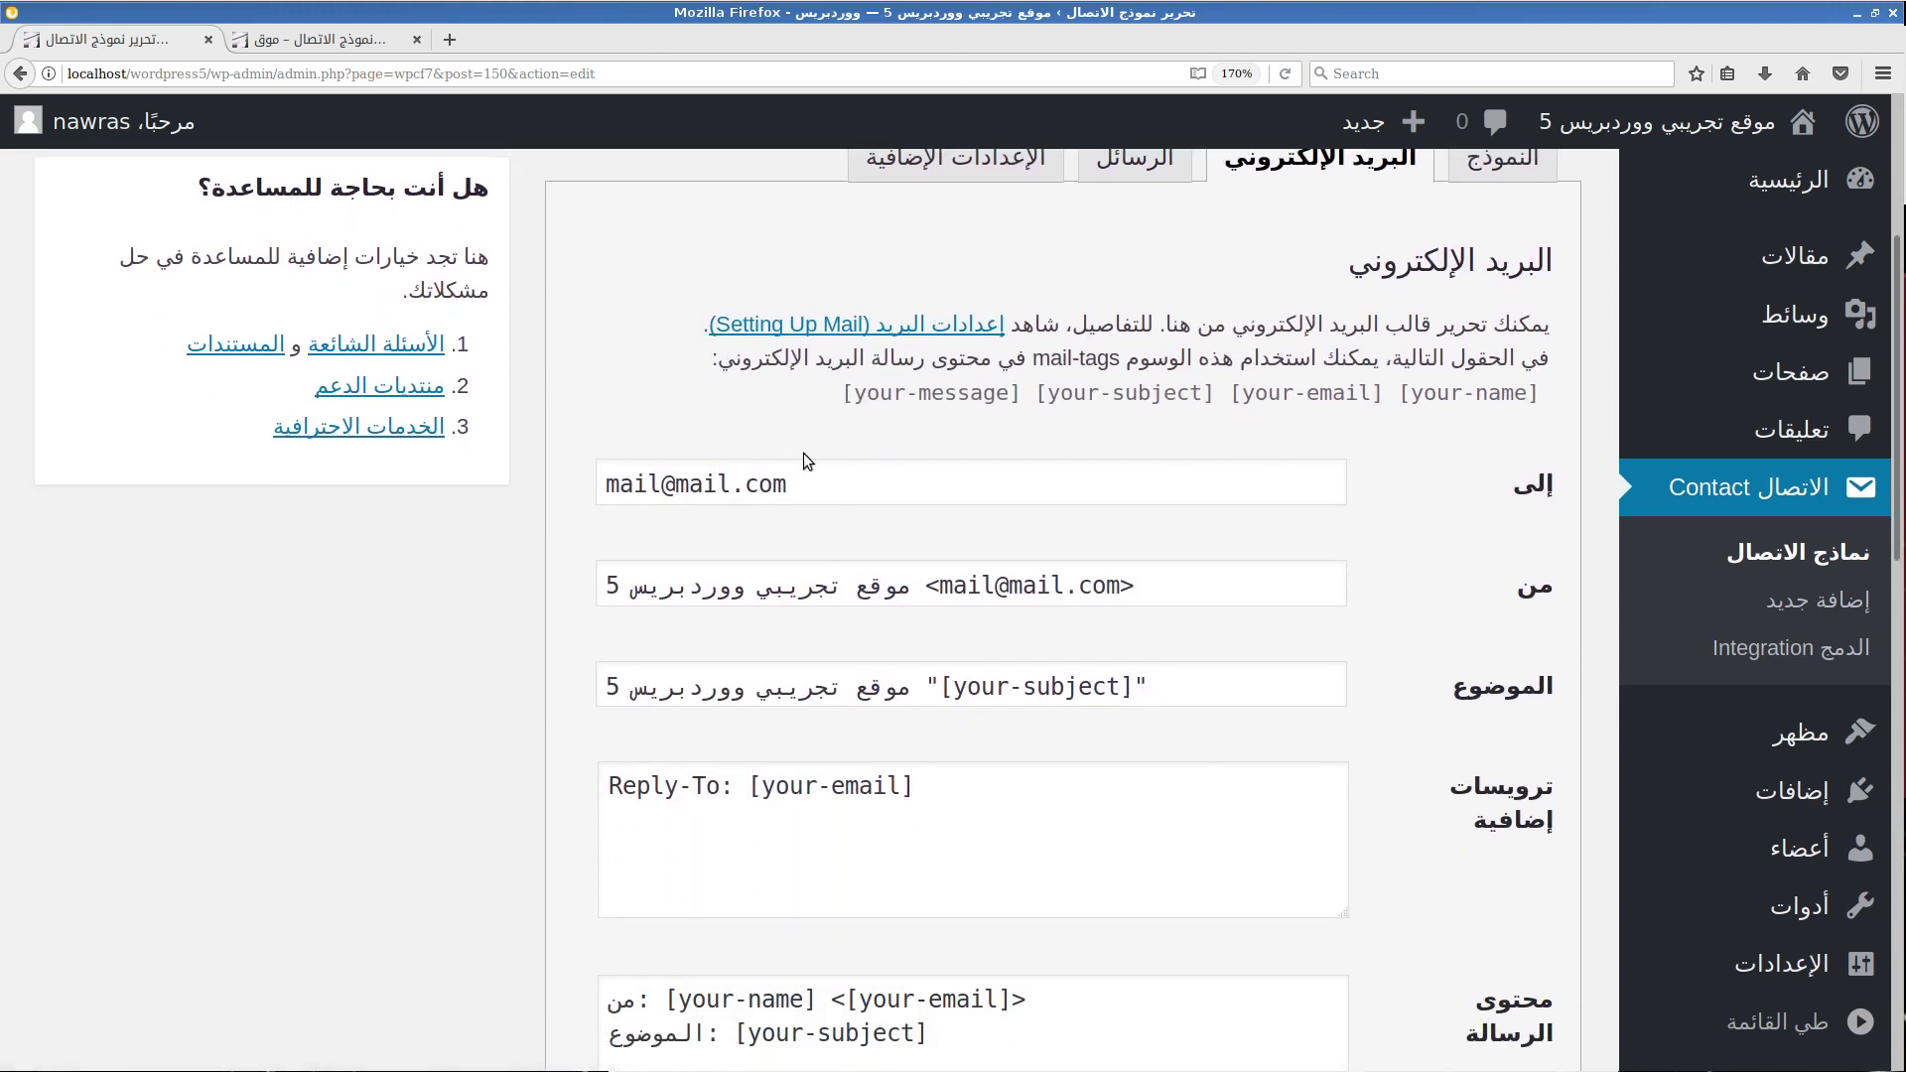
{"action": "left_click_drag", "start_coordinate": [791, 484], "coordinate": [552, 466]}
{"action": "key", "text": "ctrl+Tab"}
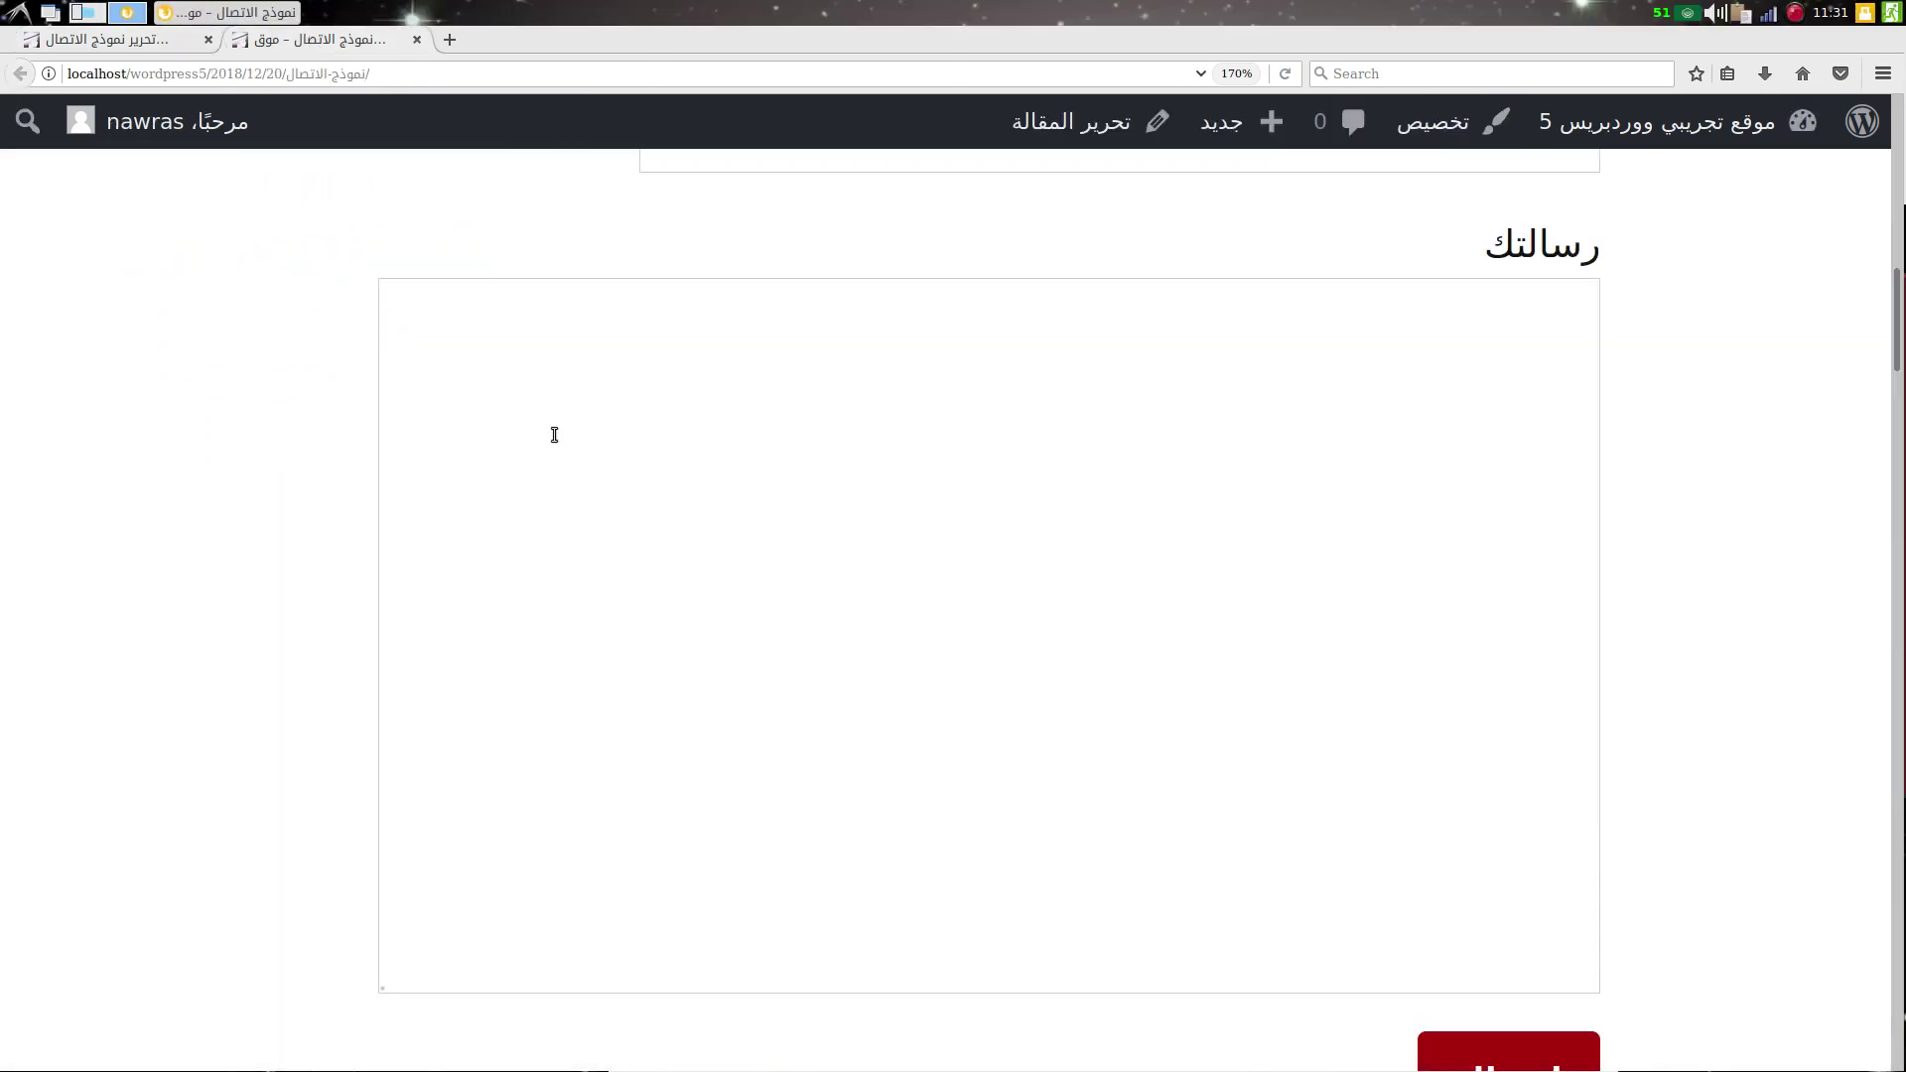
Return to the form editor and review the recipient, sender, subject, headers and message body in the email settings.
{"action": "left_click", "coordinate": [158, 50]}
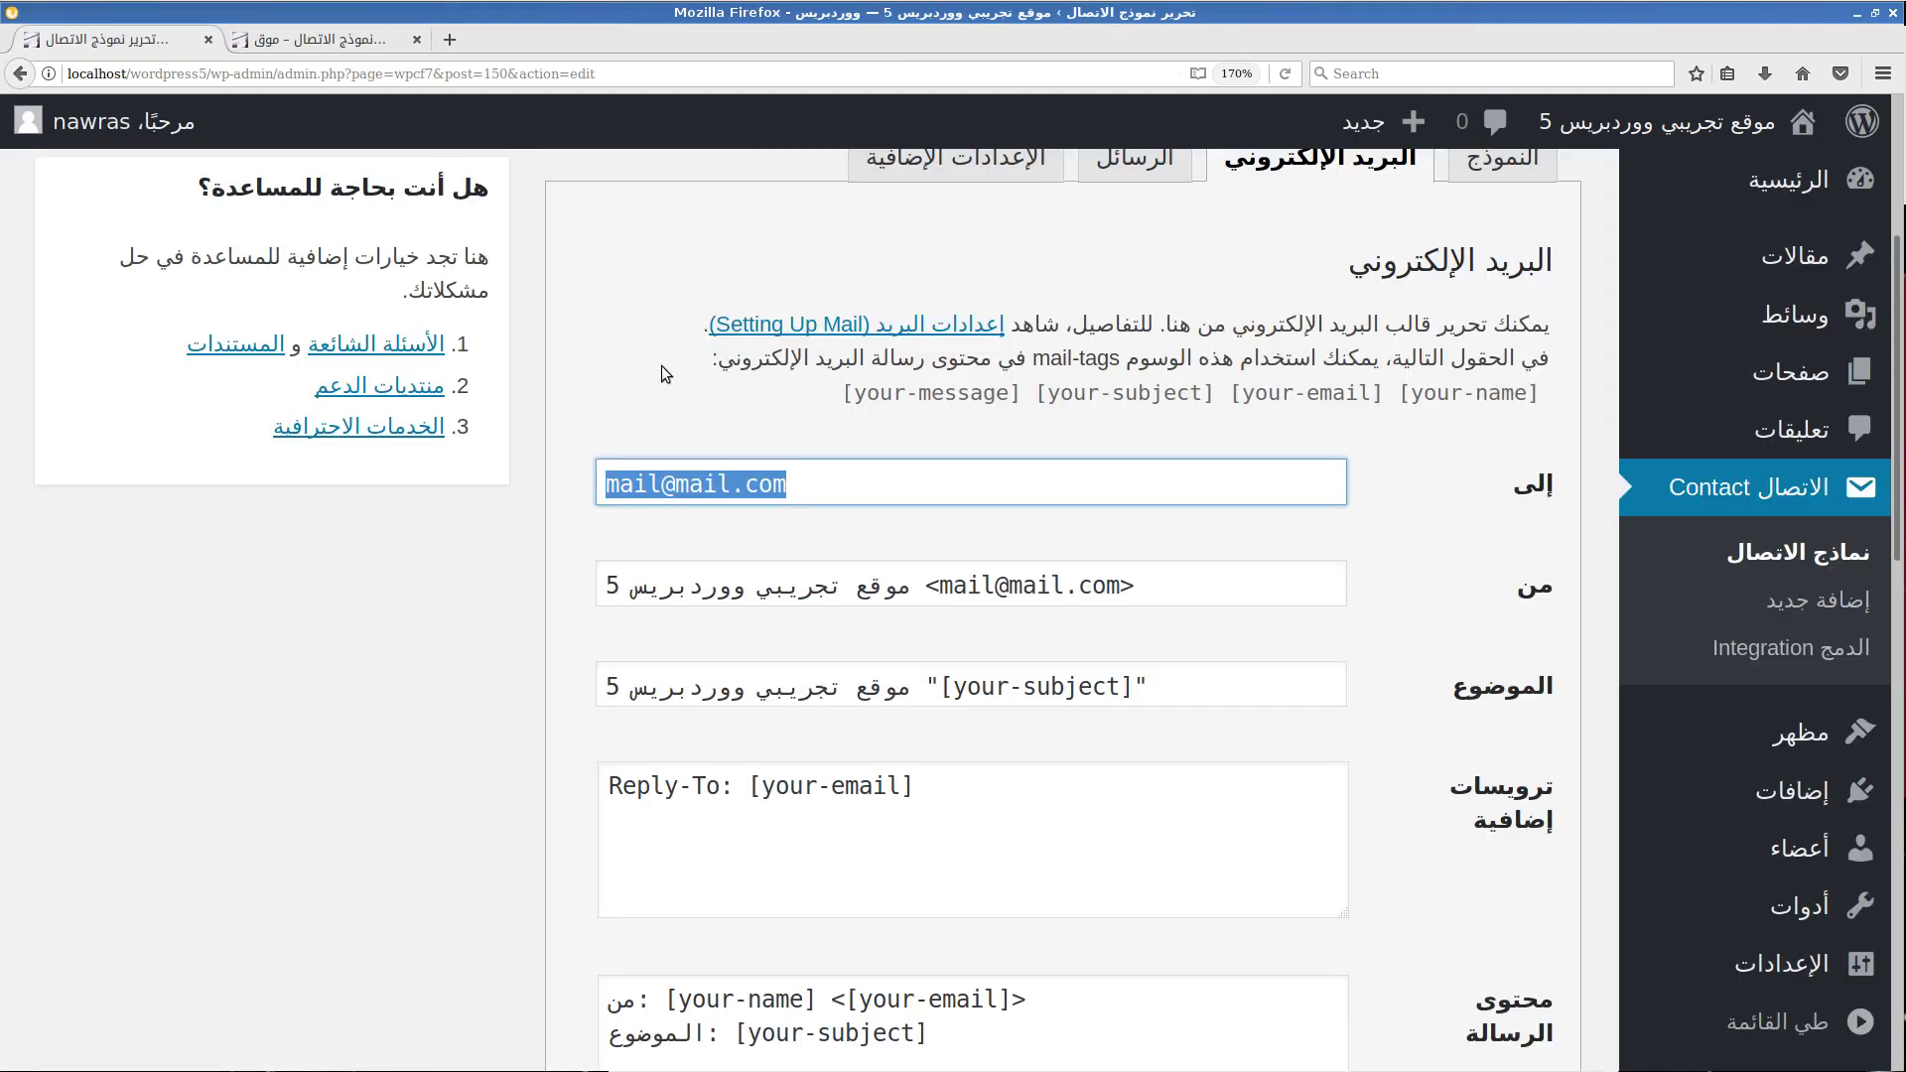
{"action": "left_click", "coordinate": [894, 471]}
{"action": "left_click_drag", "start_coordinate": [893, 472], "coordinate": [558, 452]}
{"action": "left_click", "coordinate": [493, 688]}
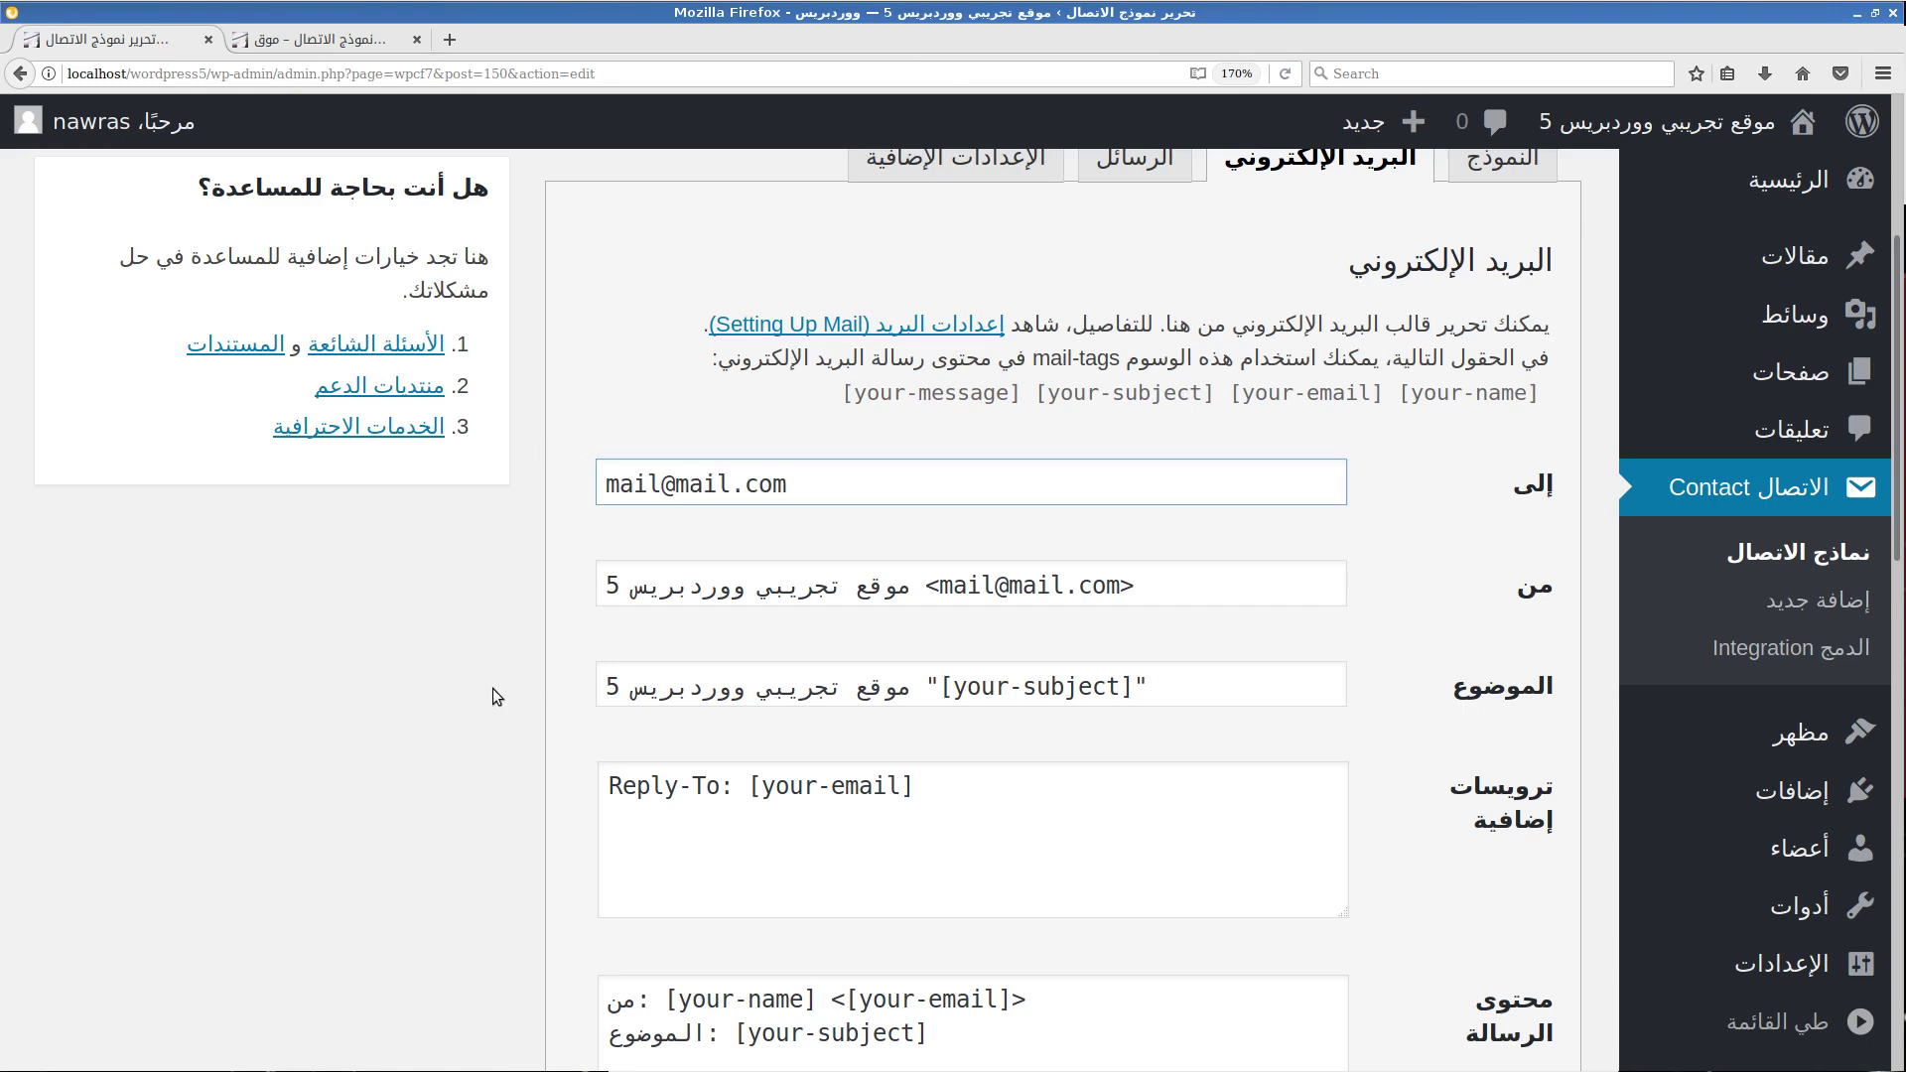
{"action": "scroll", "coordinate": [492, 689], "scroll_direction": "down", "scroll_amount": 3}
{"action": "scroll", "coordinate": [765, 455], "scroll_direction": "down", "scroll_amount": 7}
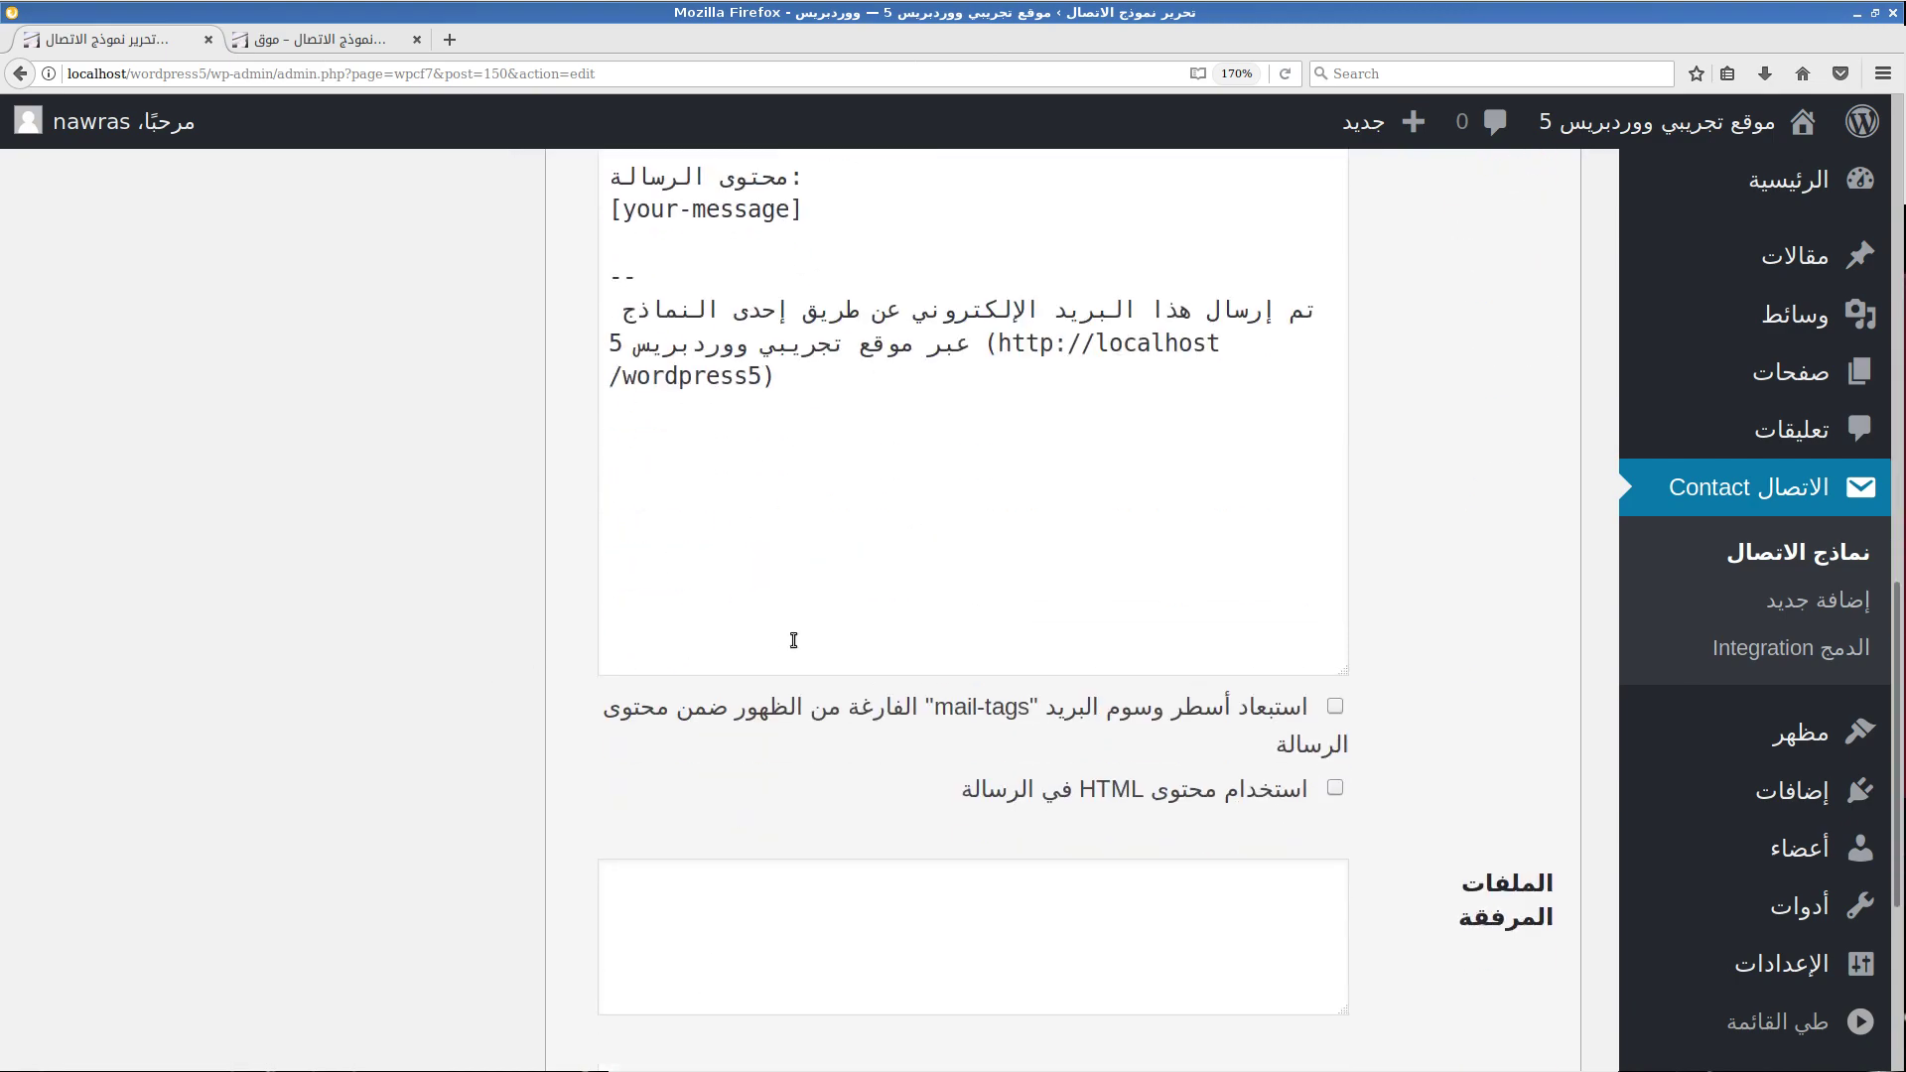
{"action": "scroll", "coordinate": [791, 644], "scroll_direction": "up", "scroll_amount": 3}
{"action": "scroll", "coordinate": [794, 640], "scroll_direction": "up", "scroll_amount": 10}
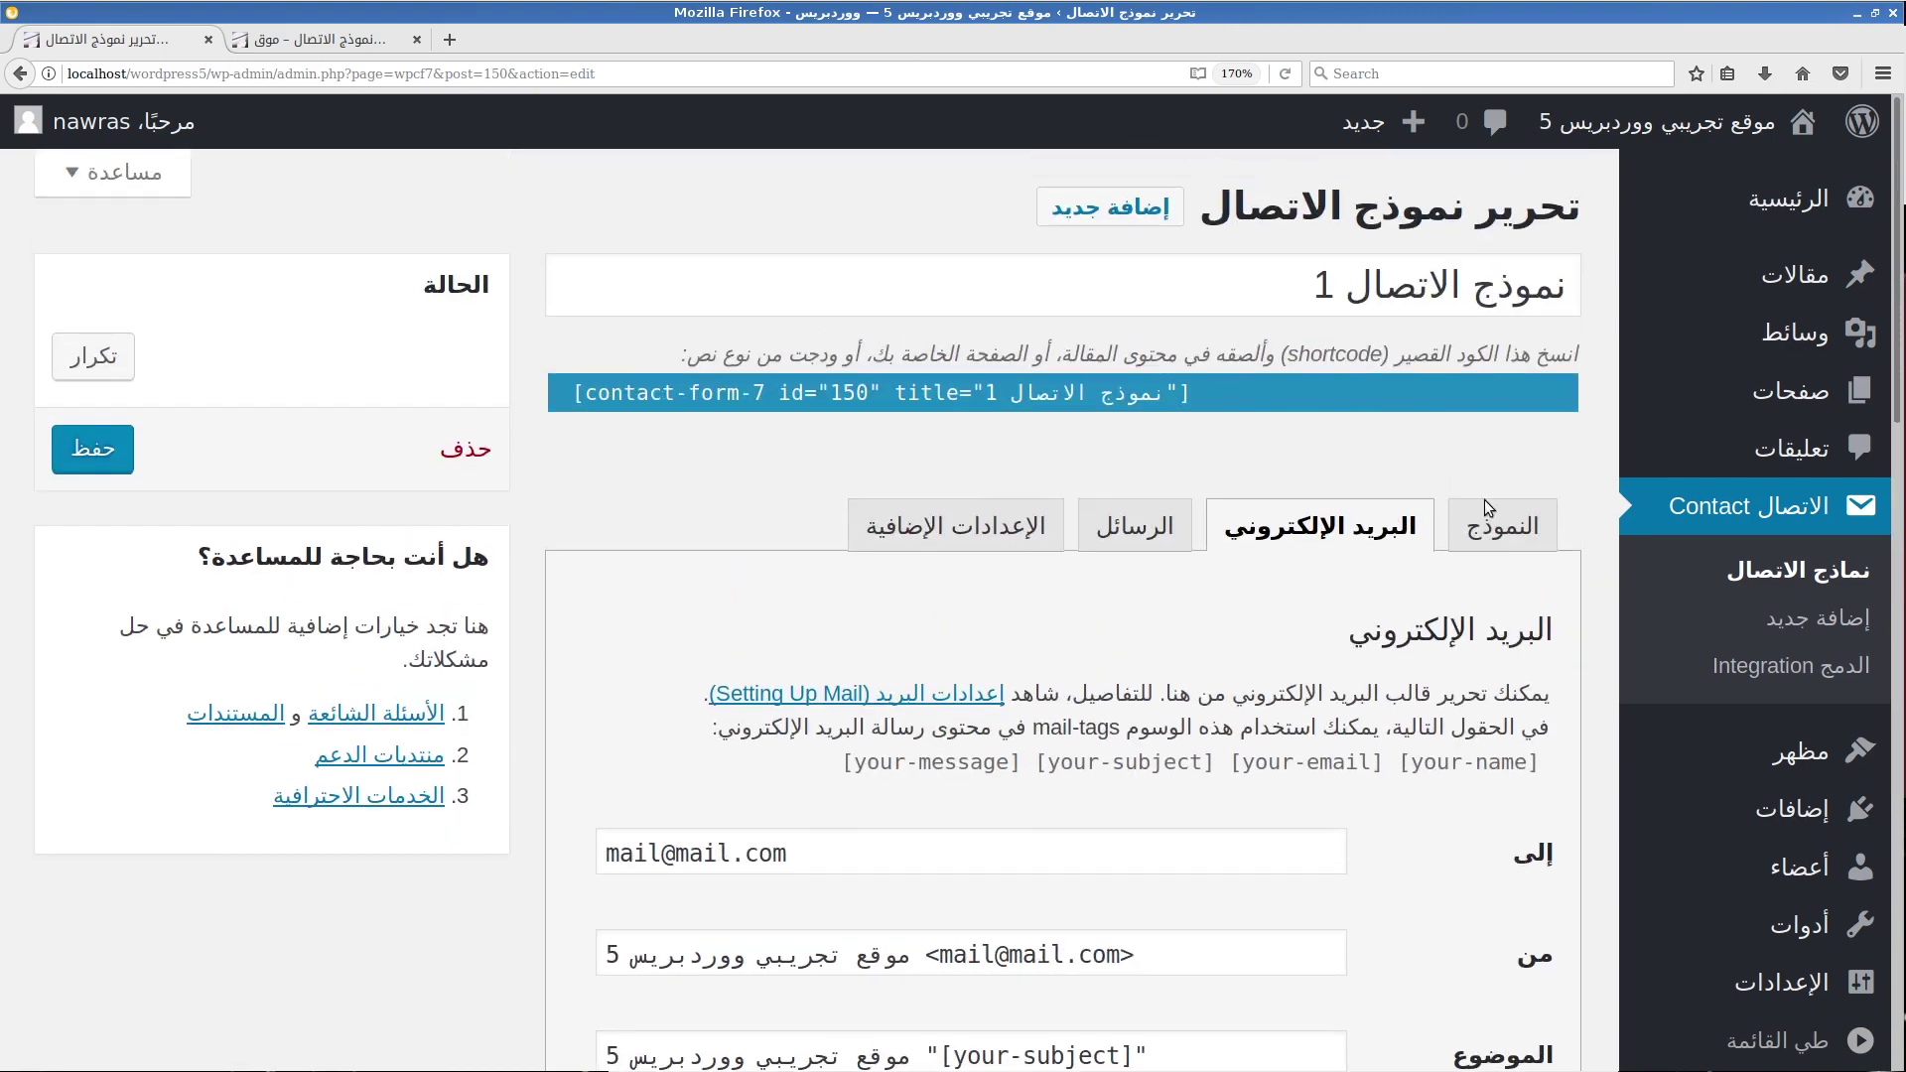
Open the form's template, check back against the published page and examine the template's field tags.
{"action": "left_click", "coordinate": [1469, 536]}
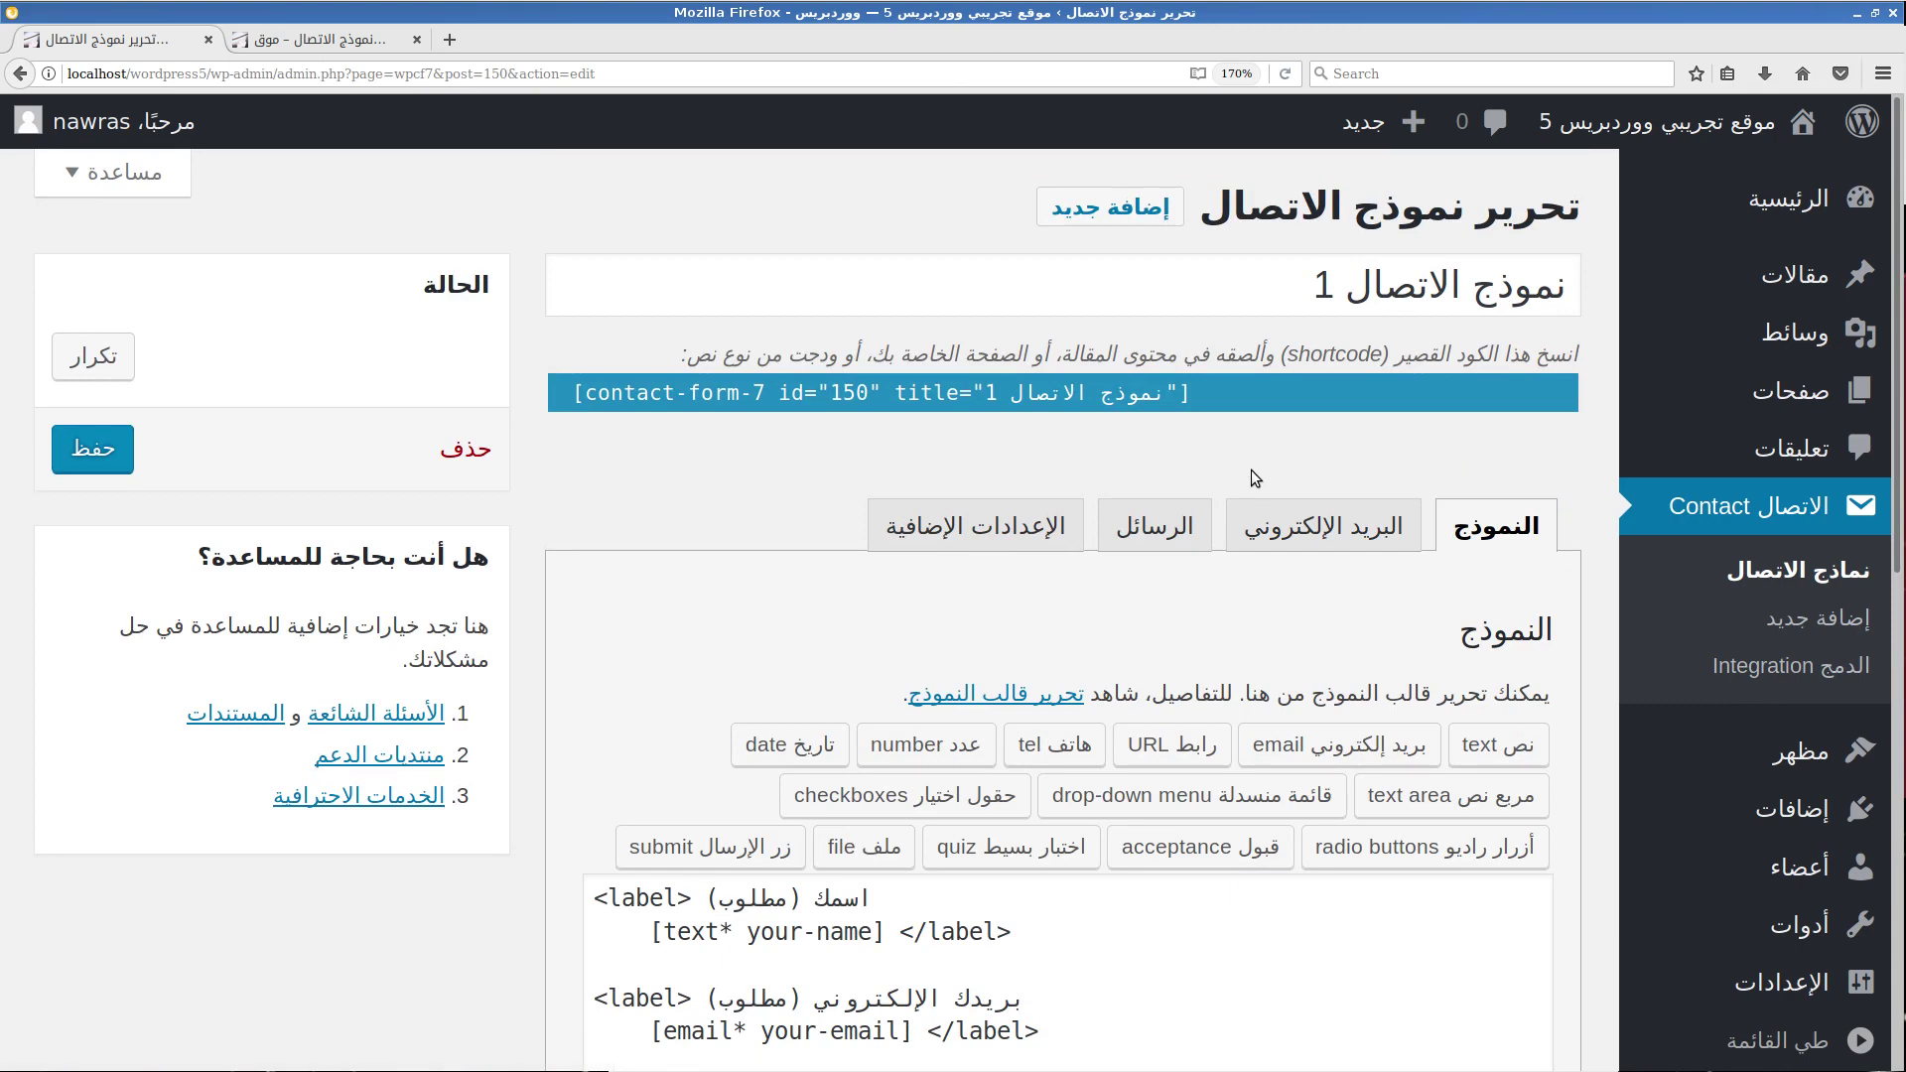
{"action": "left_click", "coordinate": [334, 41]}
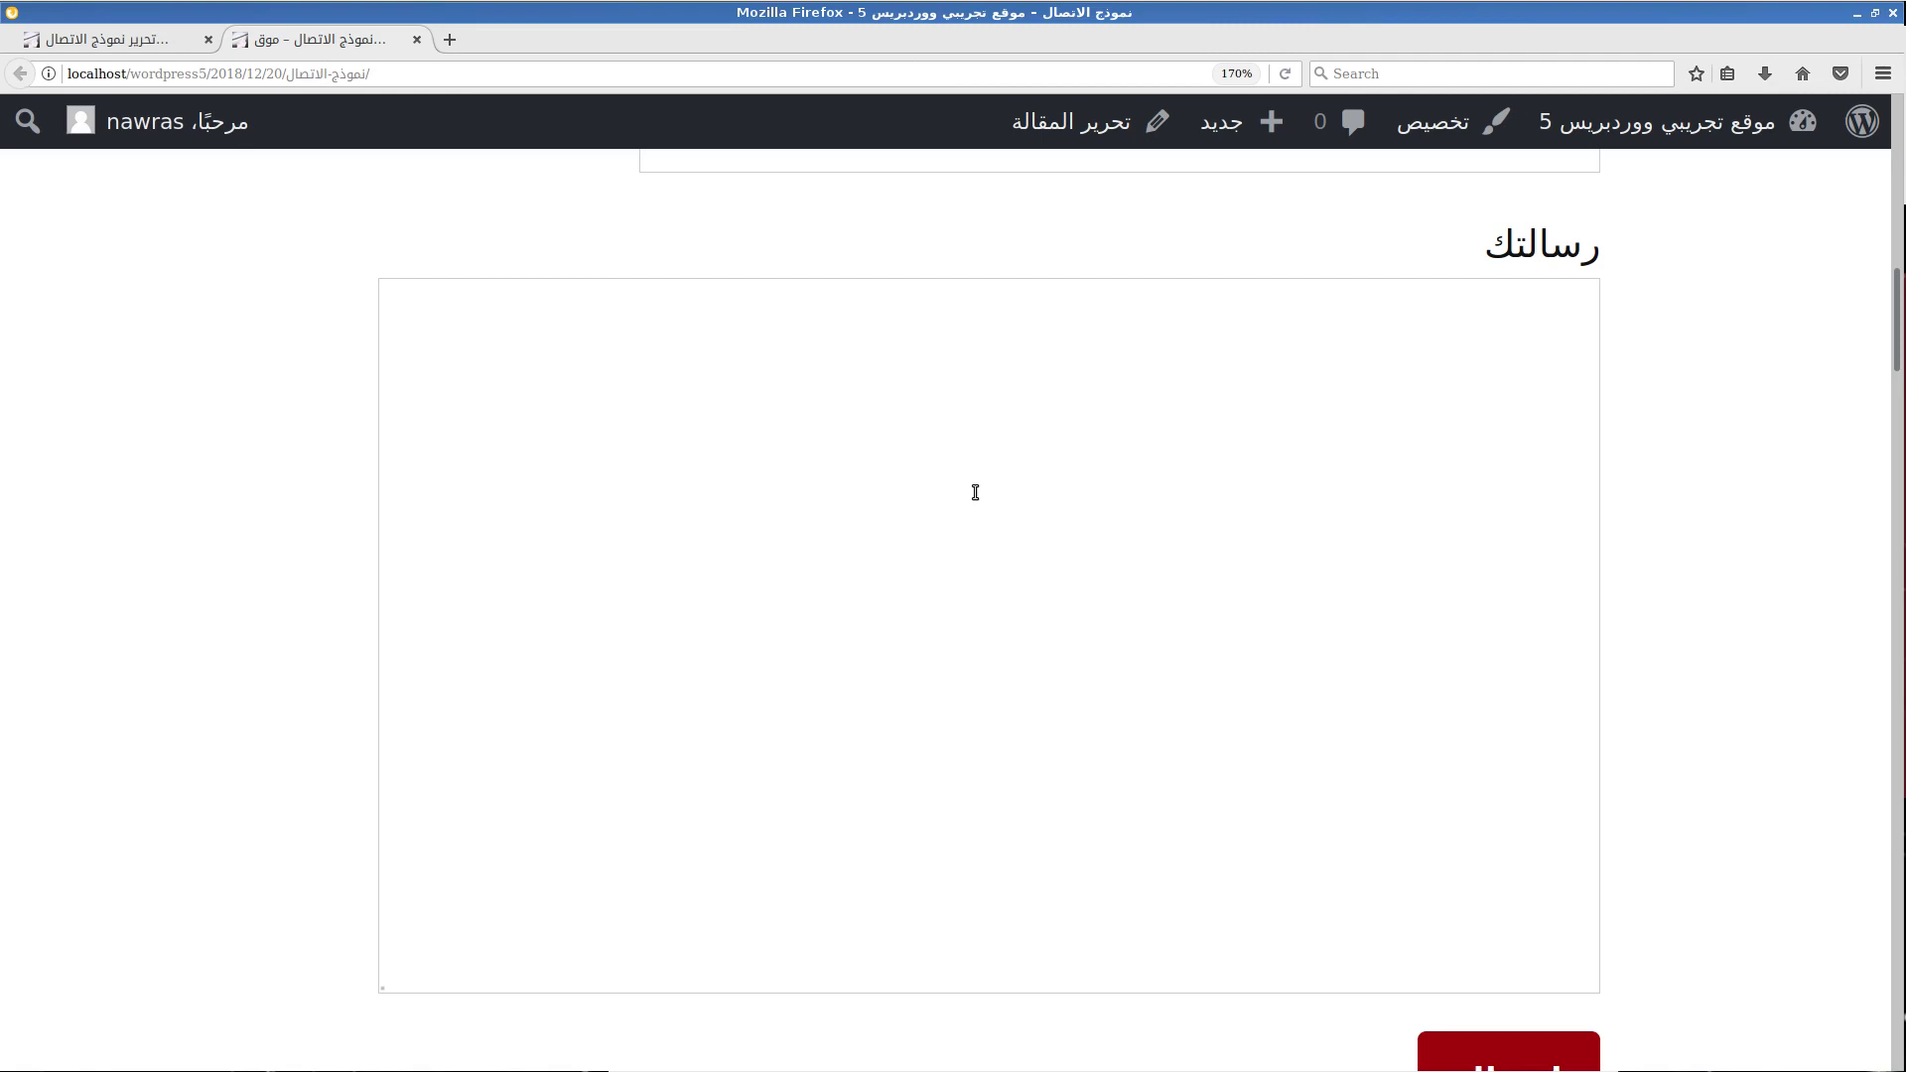
{"action": "left_click", "coordinate": [161, 48]}
{"action": "scroll", "coordinate": [687, 626], "scroll_direction": "down", "scroll_amount": 5}
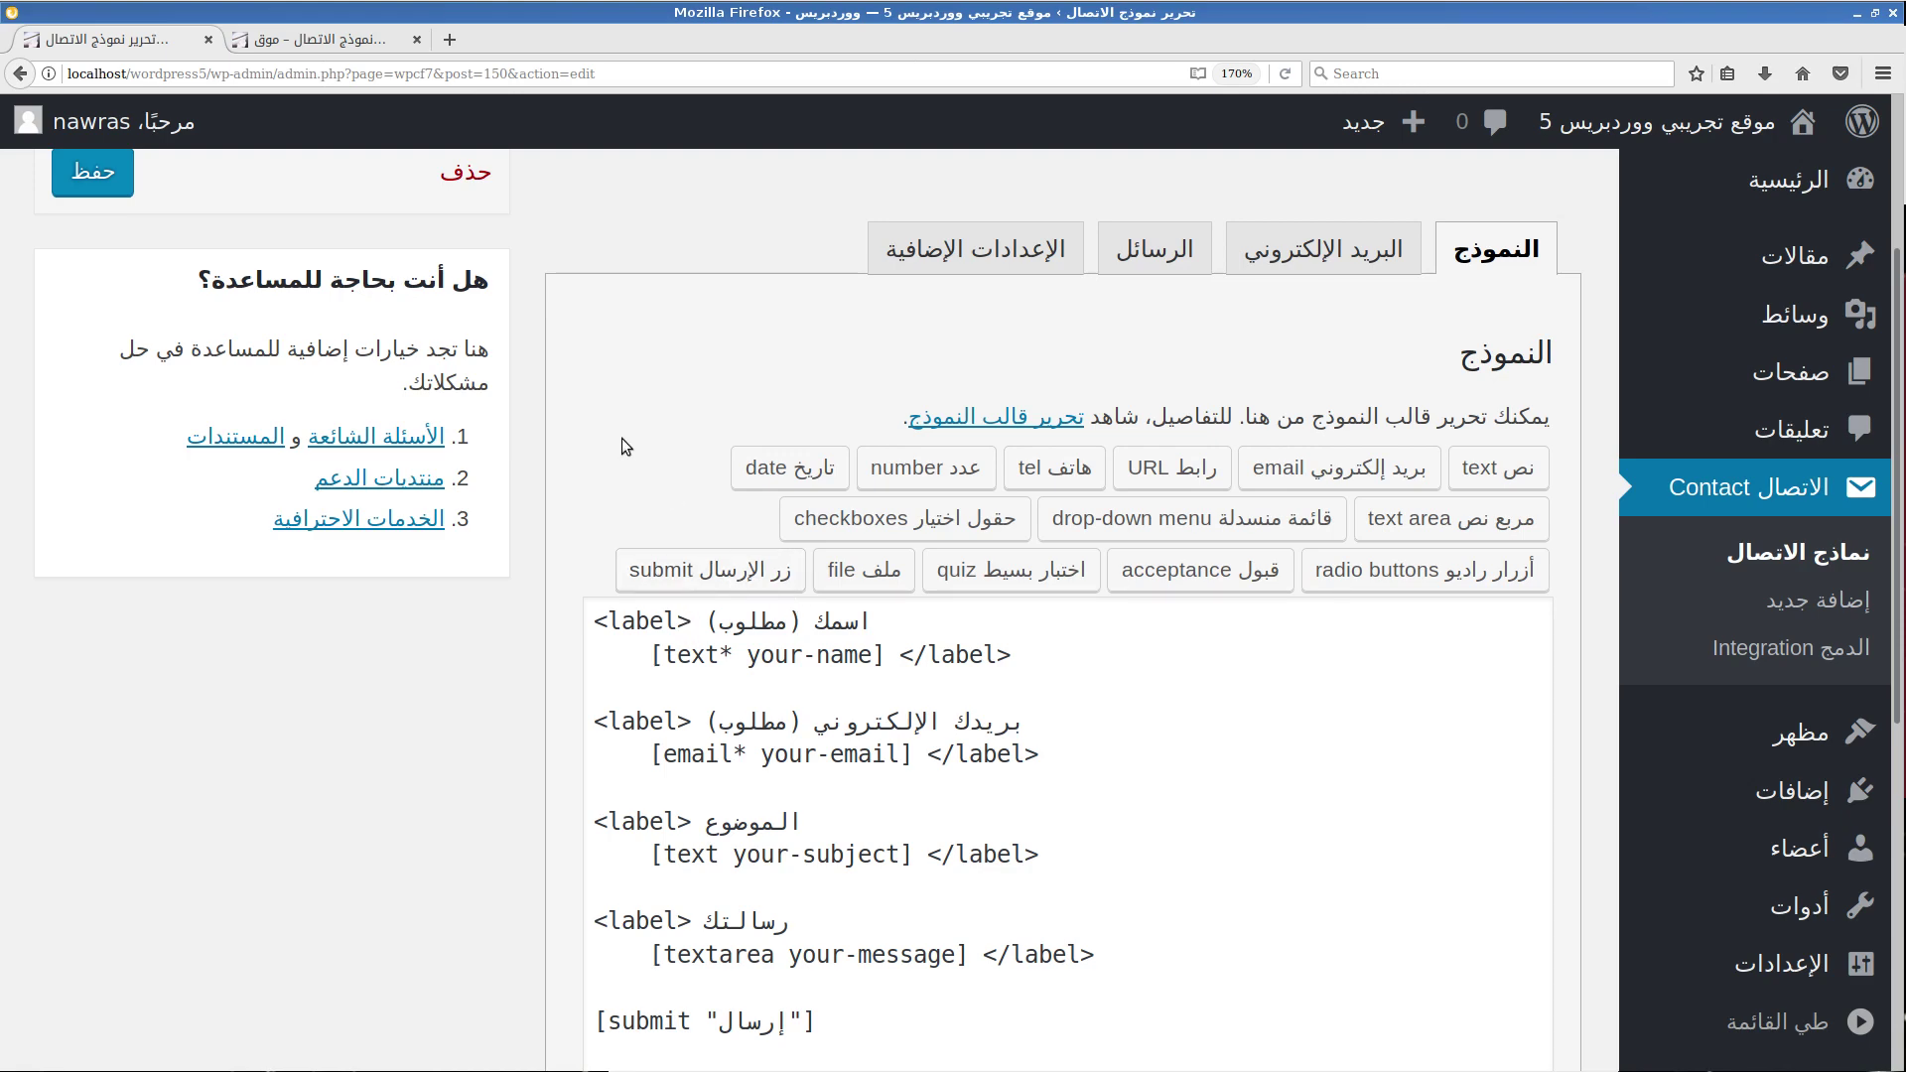
{"action": "scroll", "coordinate": [625, 446], "scroll_direction": "down", "scroll_amount": 1}
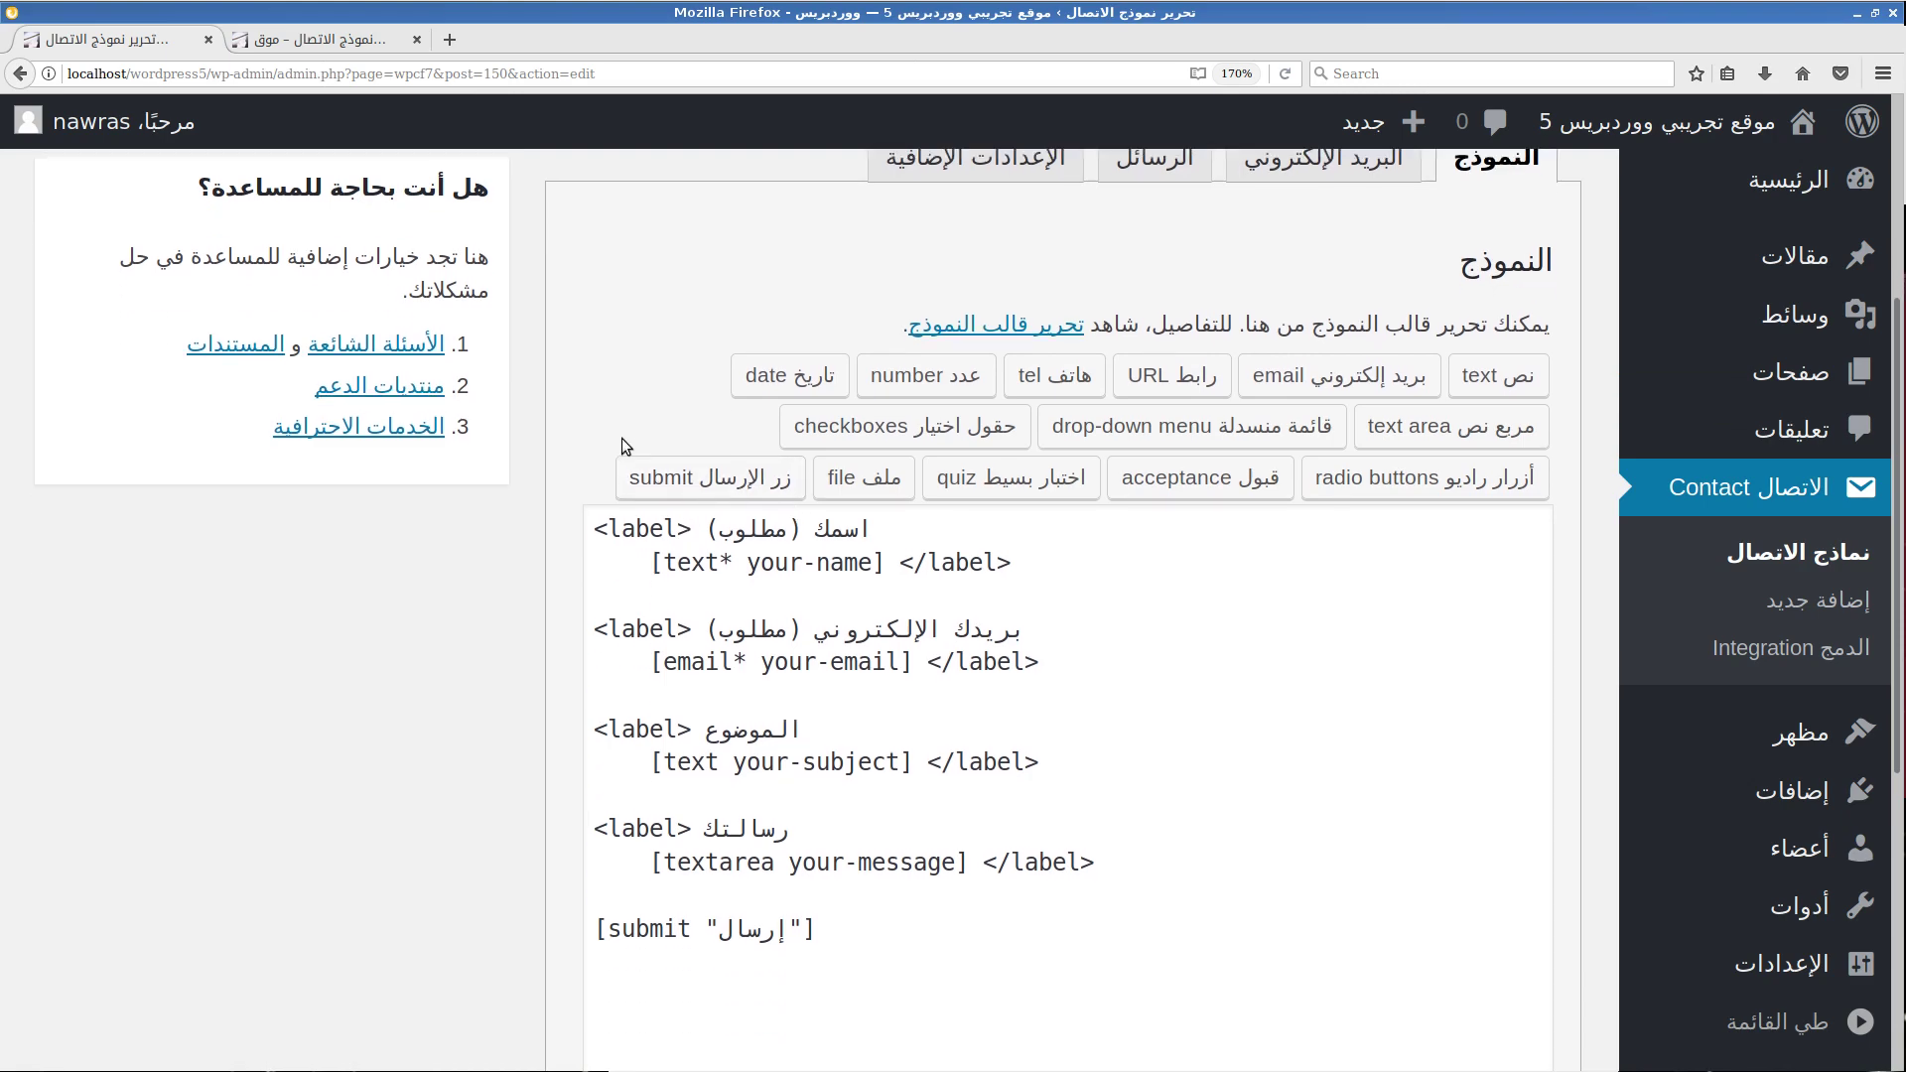
{"action": "scroll", "coordinate": [626, 447], "scroll_direction": "down", "scroll_amount": 1}
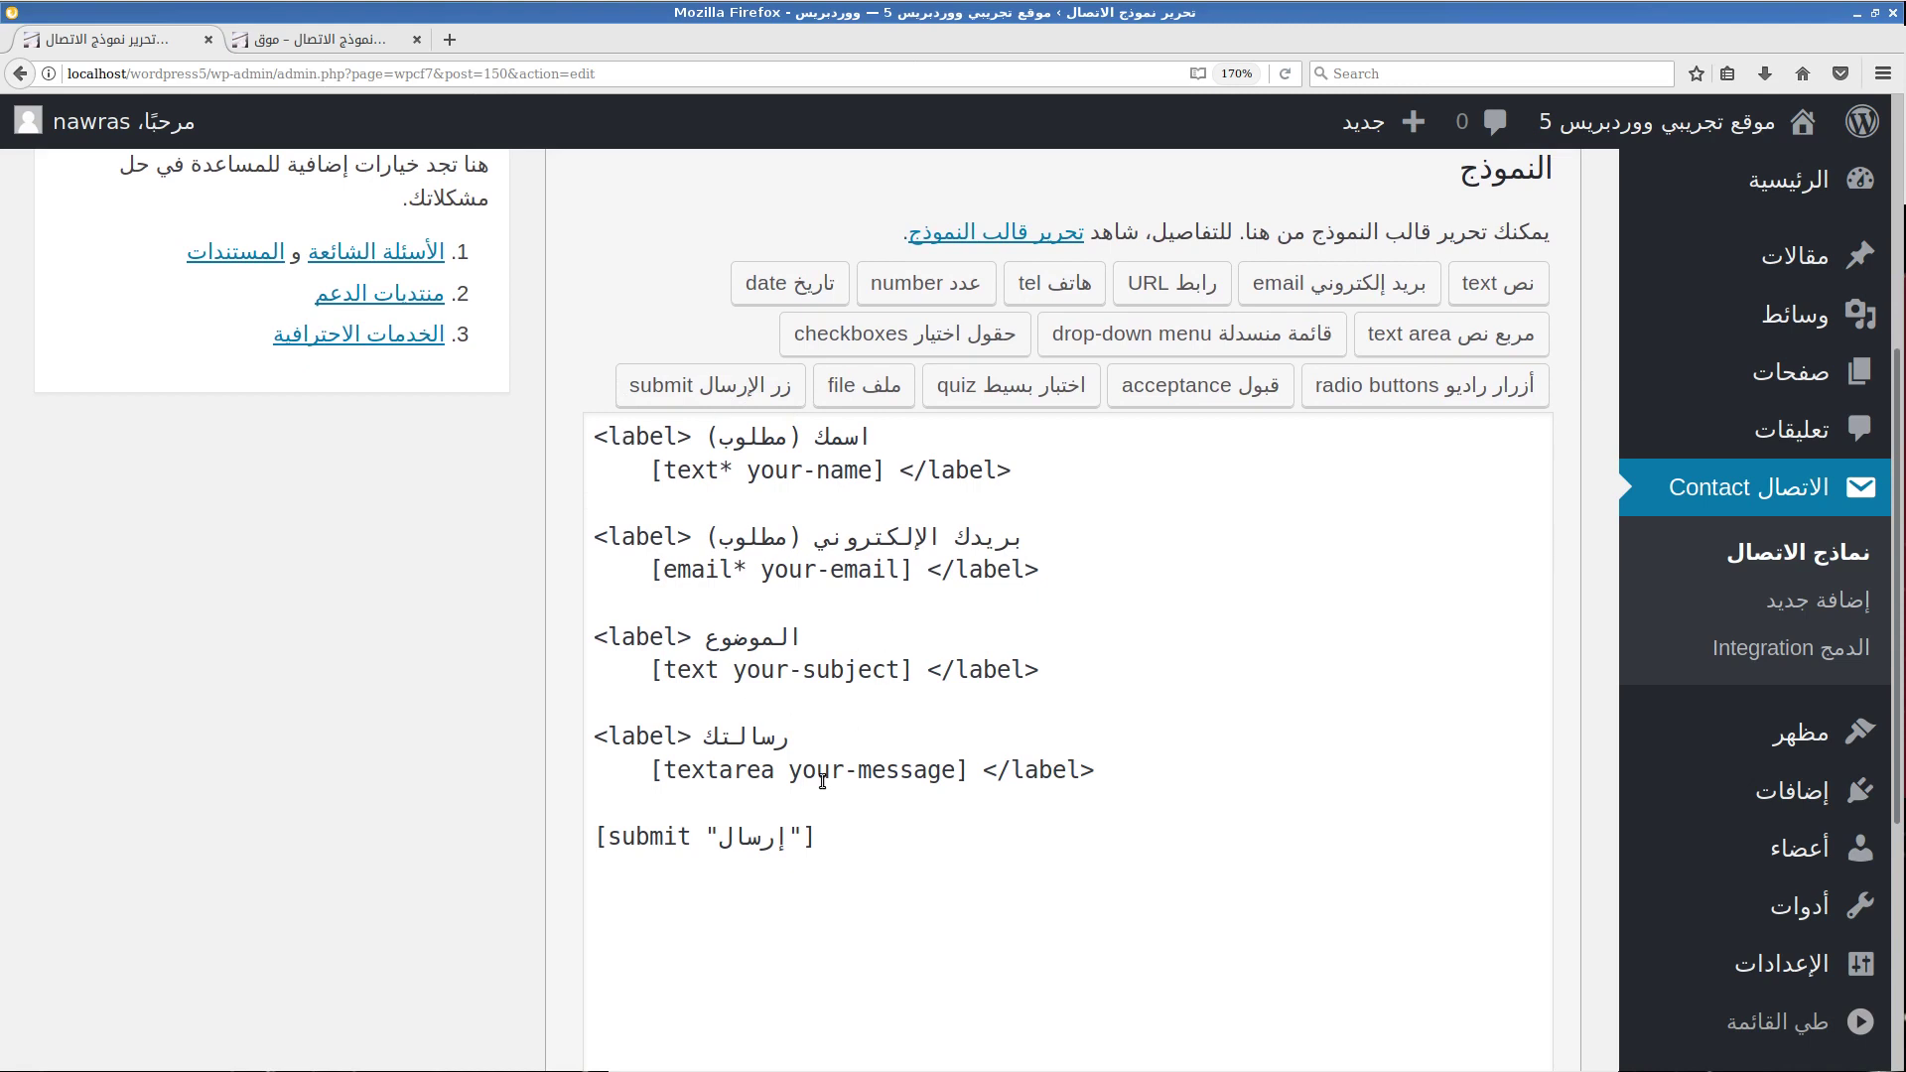
Delete the subject (الموضوع) and message (رسالتك) fields from the form template.
{"action": "left_click_drag", "start_coordinate": [1052, 770], "coordinate": [1025, 770]}
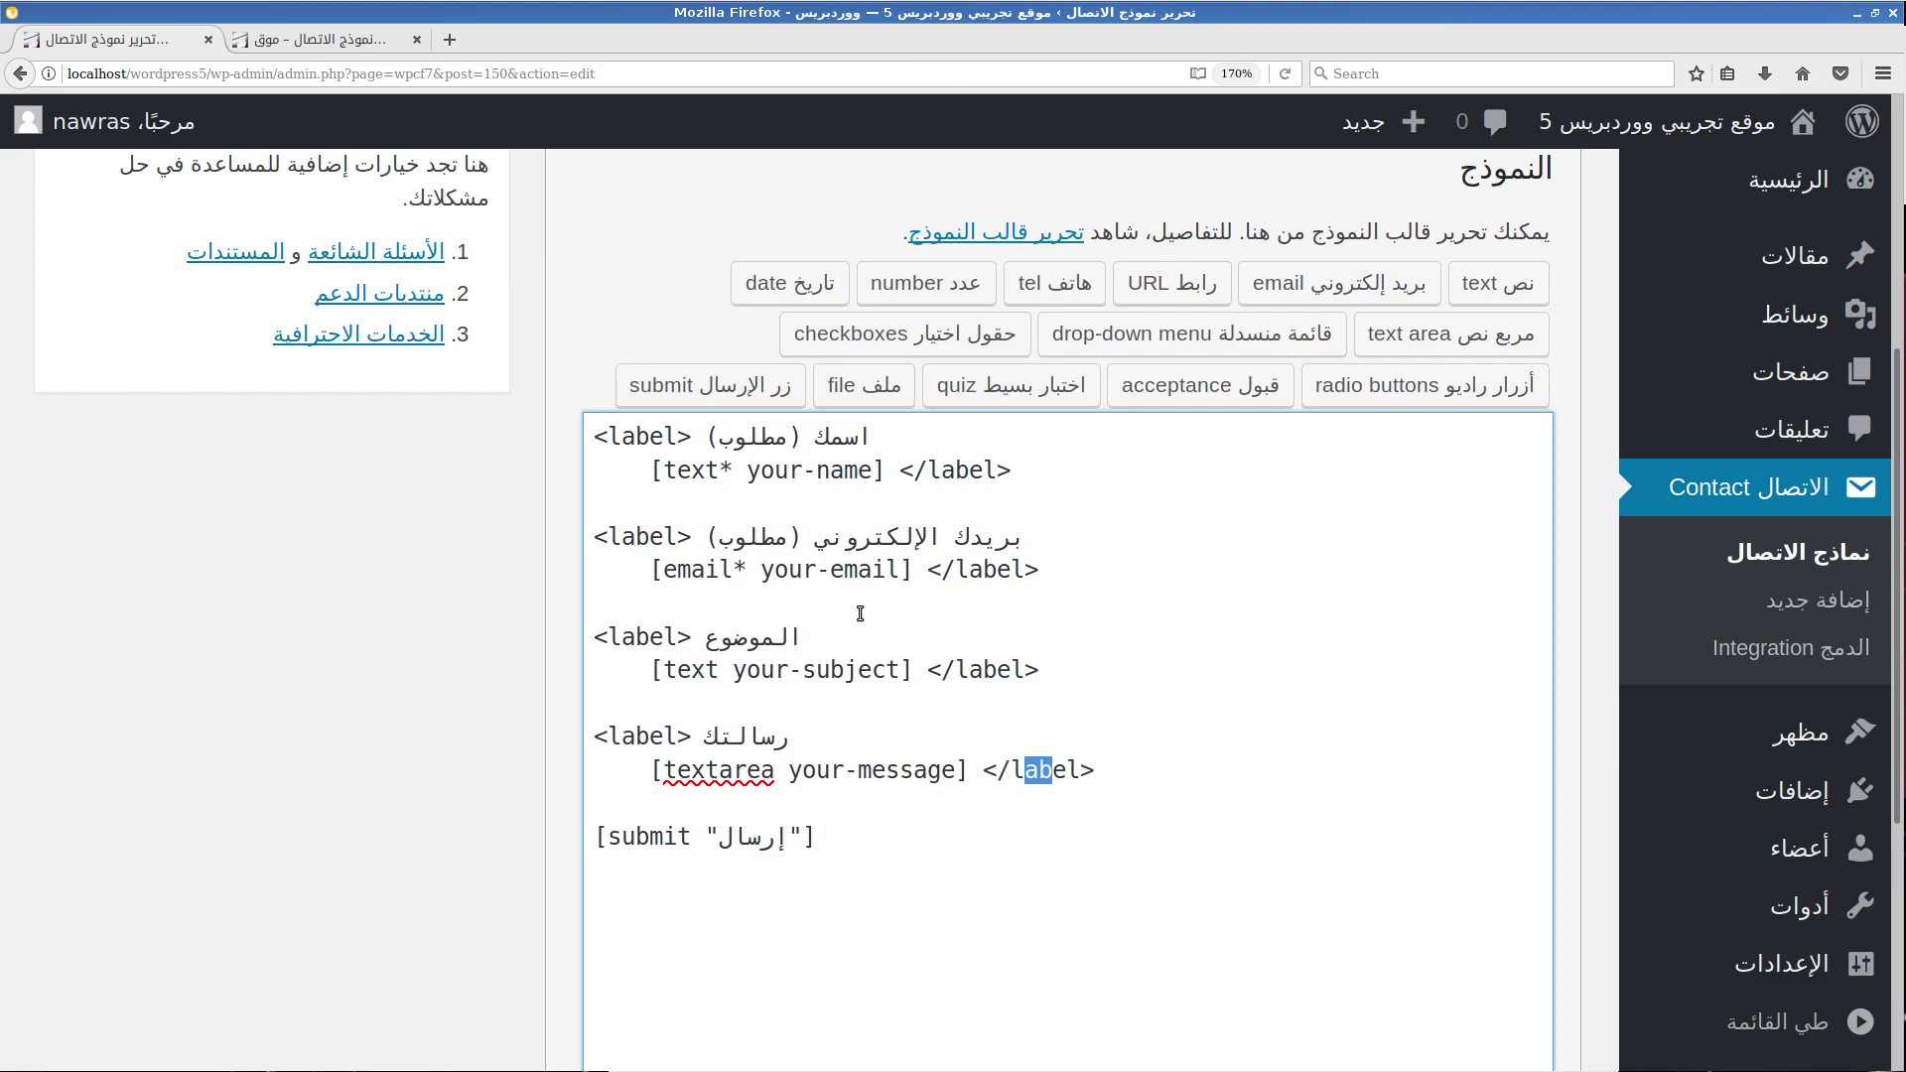
{"action": "left_click_drag", "start_coordinate": [1060, 557], "coordinate": [673, 539]}
{"action": "left_click", "coordinate": [824, 658]}
{"action": "left_click_drag", "start_coordinate": [1073, 677], "coordinate": [481, 625]}
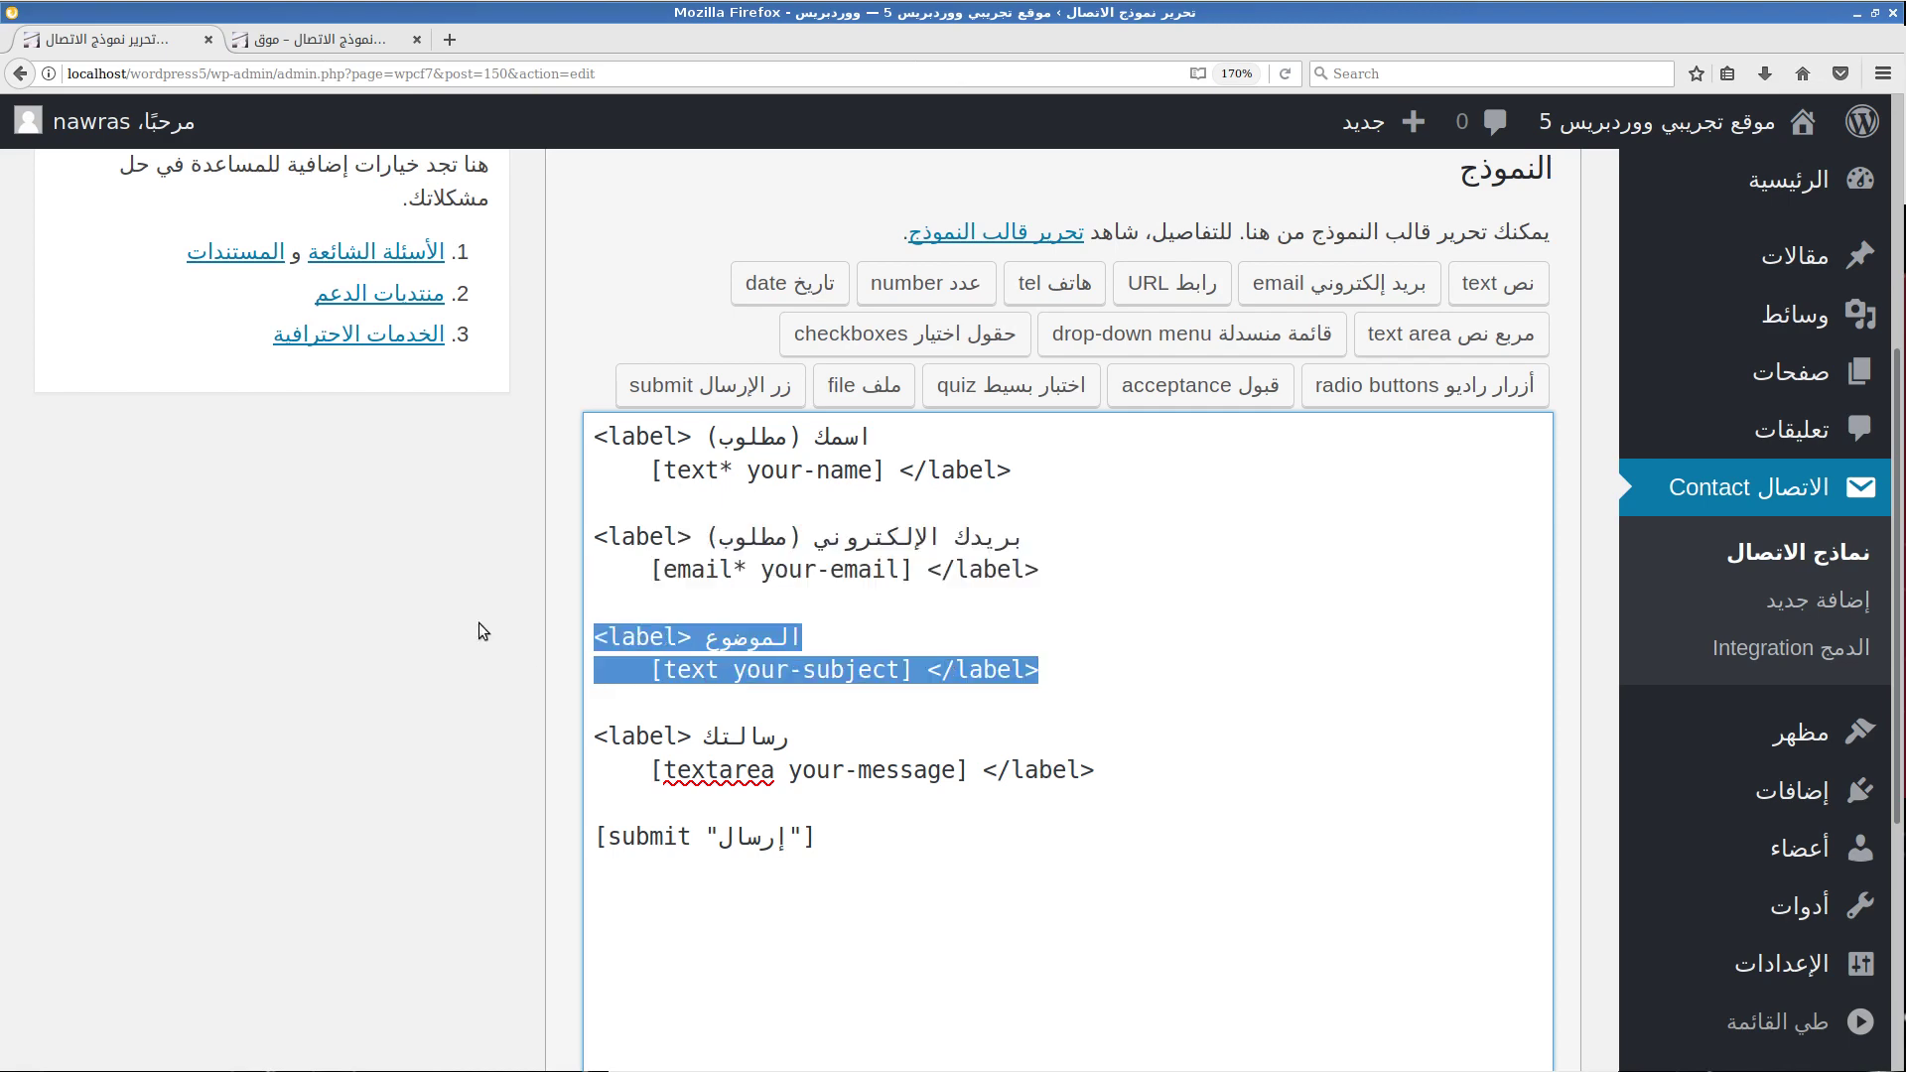
{"action": "key", "text": "BackSpace"}
{"action": "key", "text": "BackSpace"}
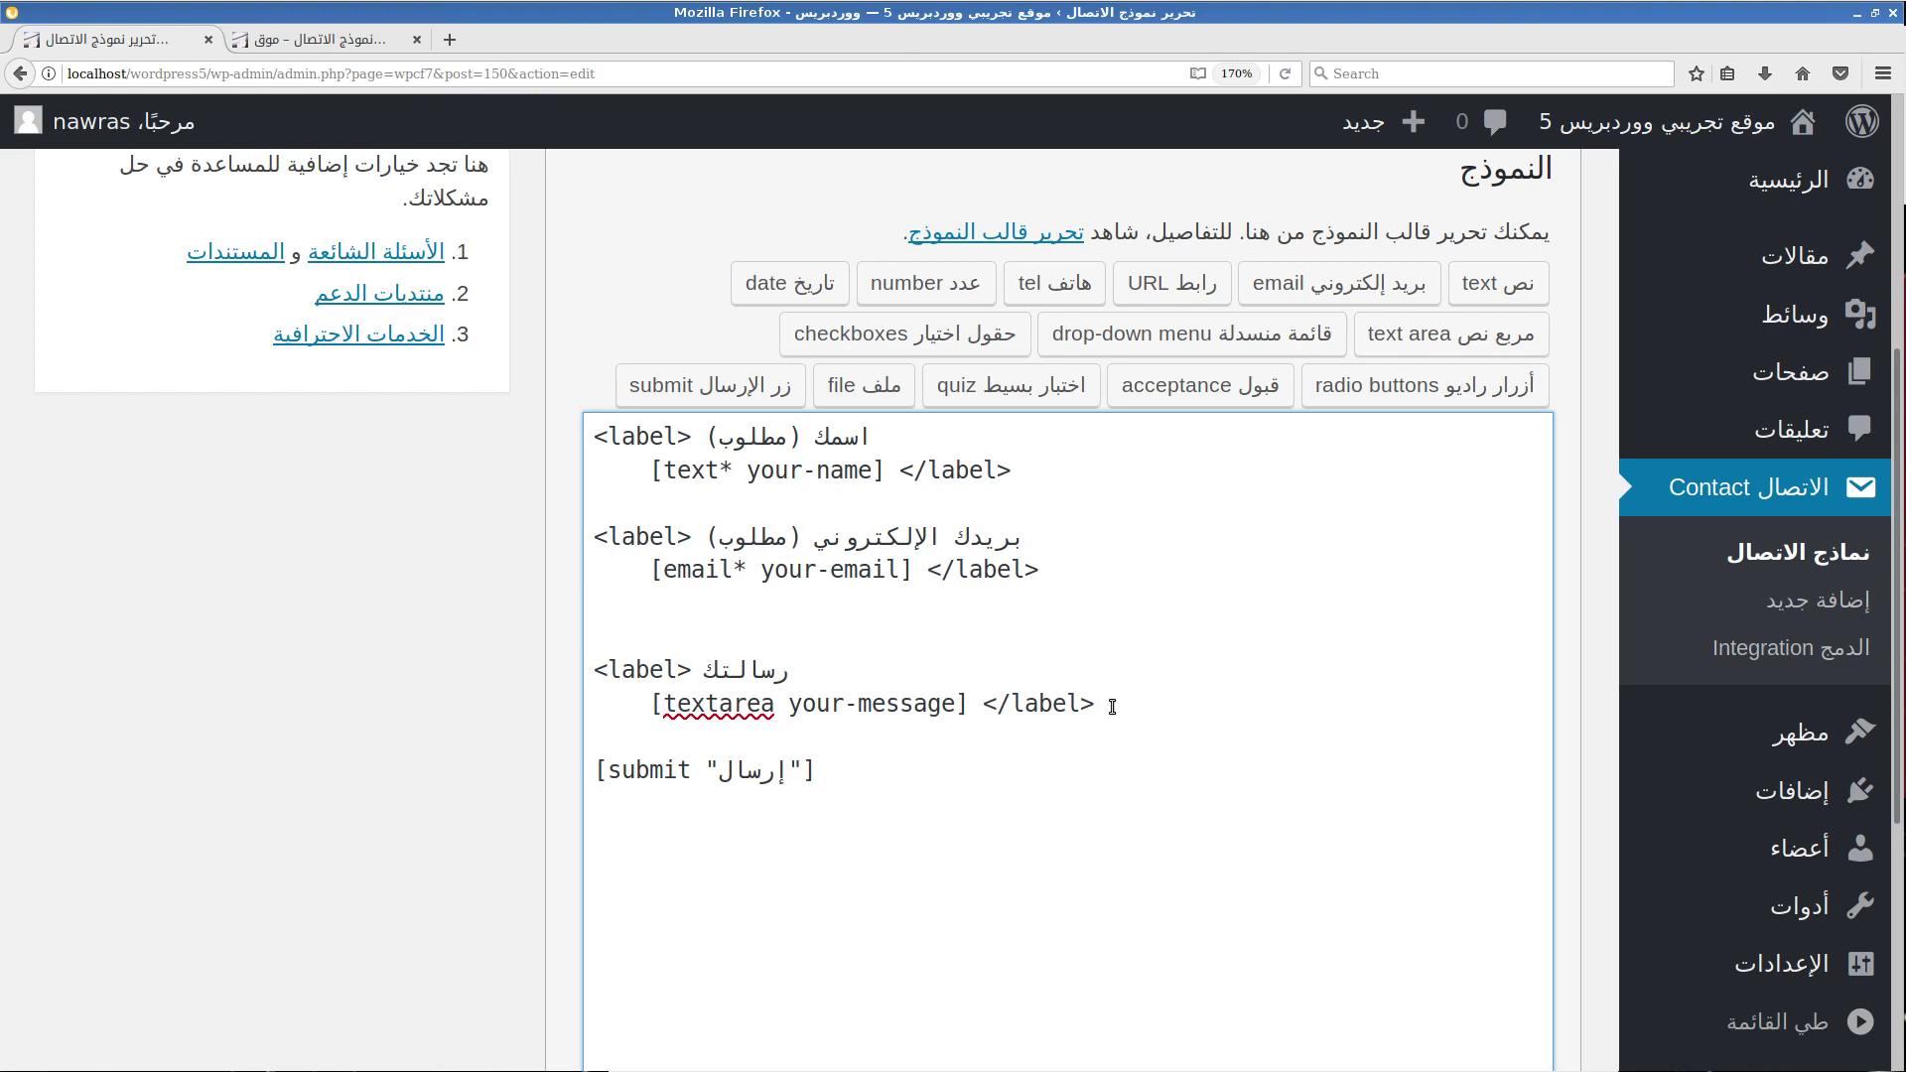
{"action": "left_click_drag", "start_coordinate": [1112, 706], "coordinate": [581, 667]}
{"action": "key", "text": "BackSpace"}
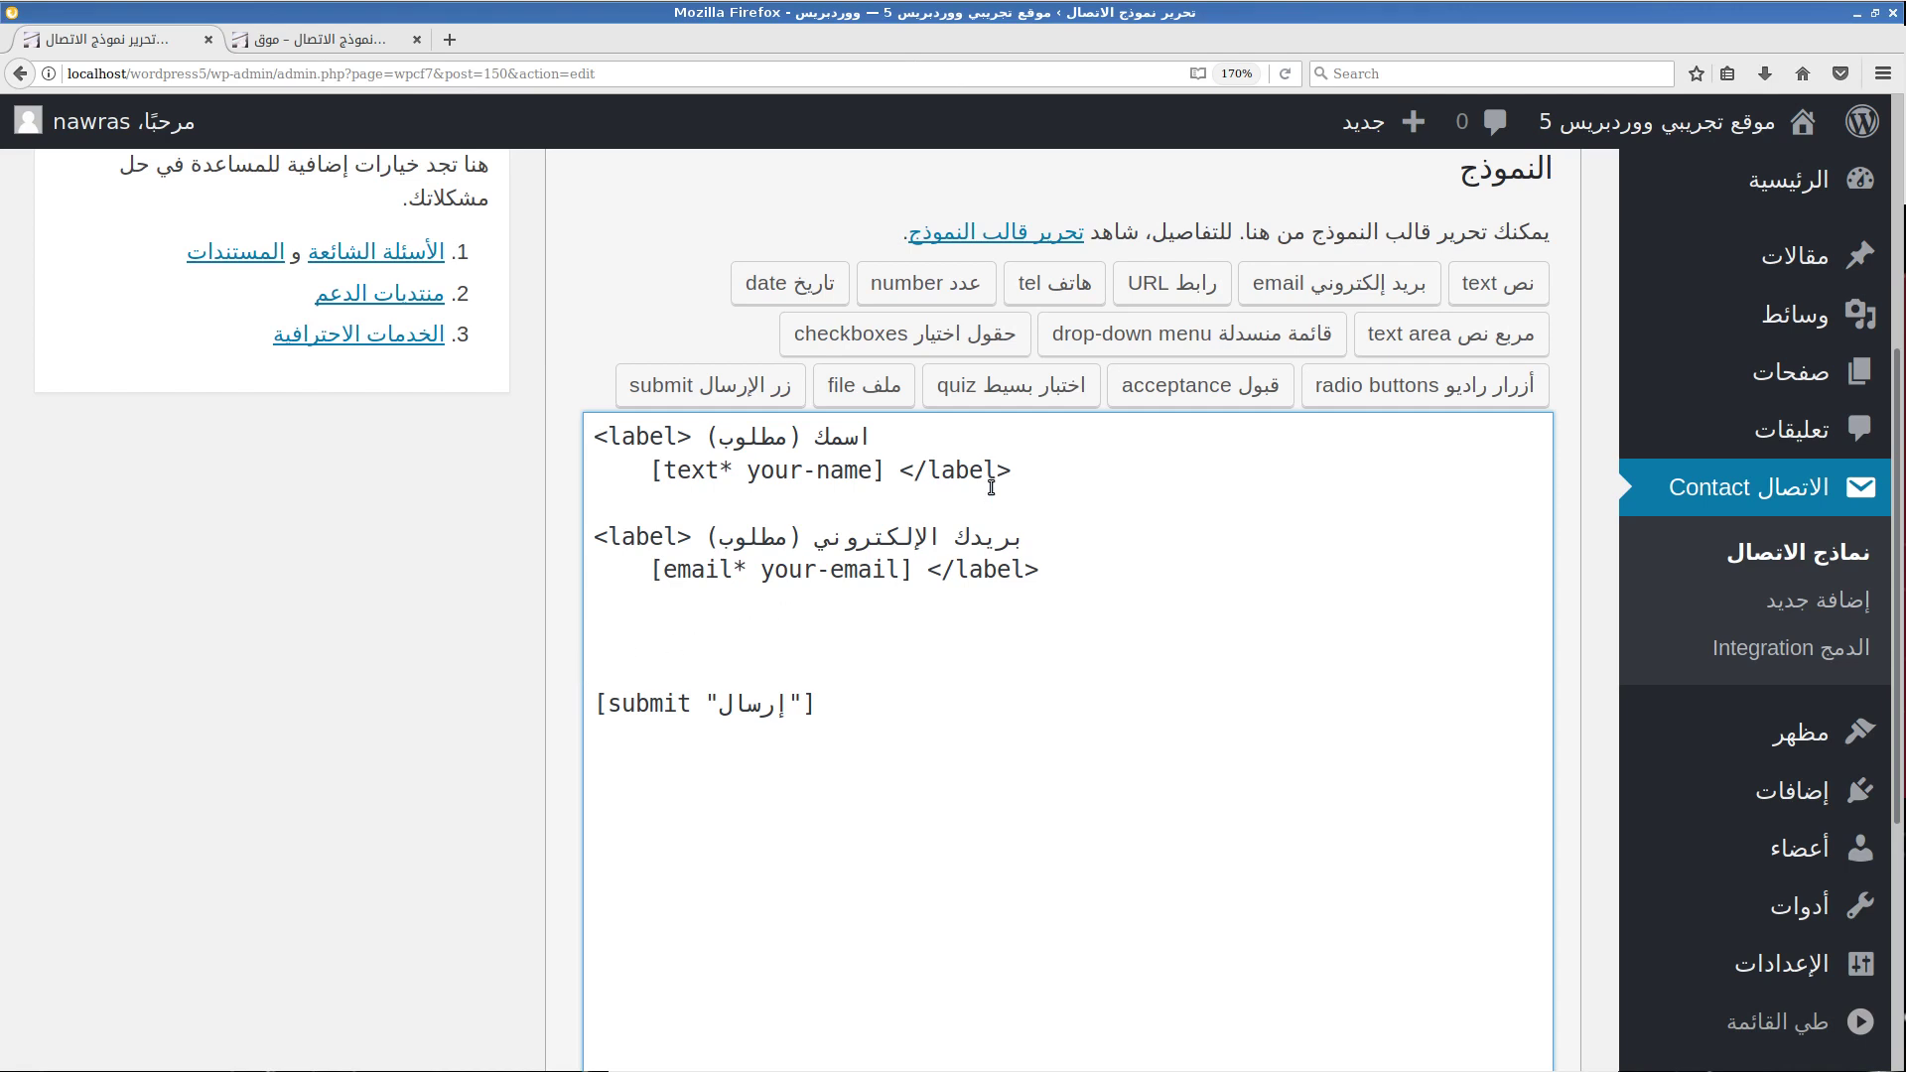
Set up a required drop-down menu field with the options كورس 1, كورس 2, كورس 3 and كورس 4, one per line.
{"action": "left_click", "coordinate": [1225, 337]}
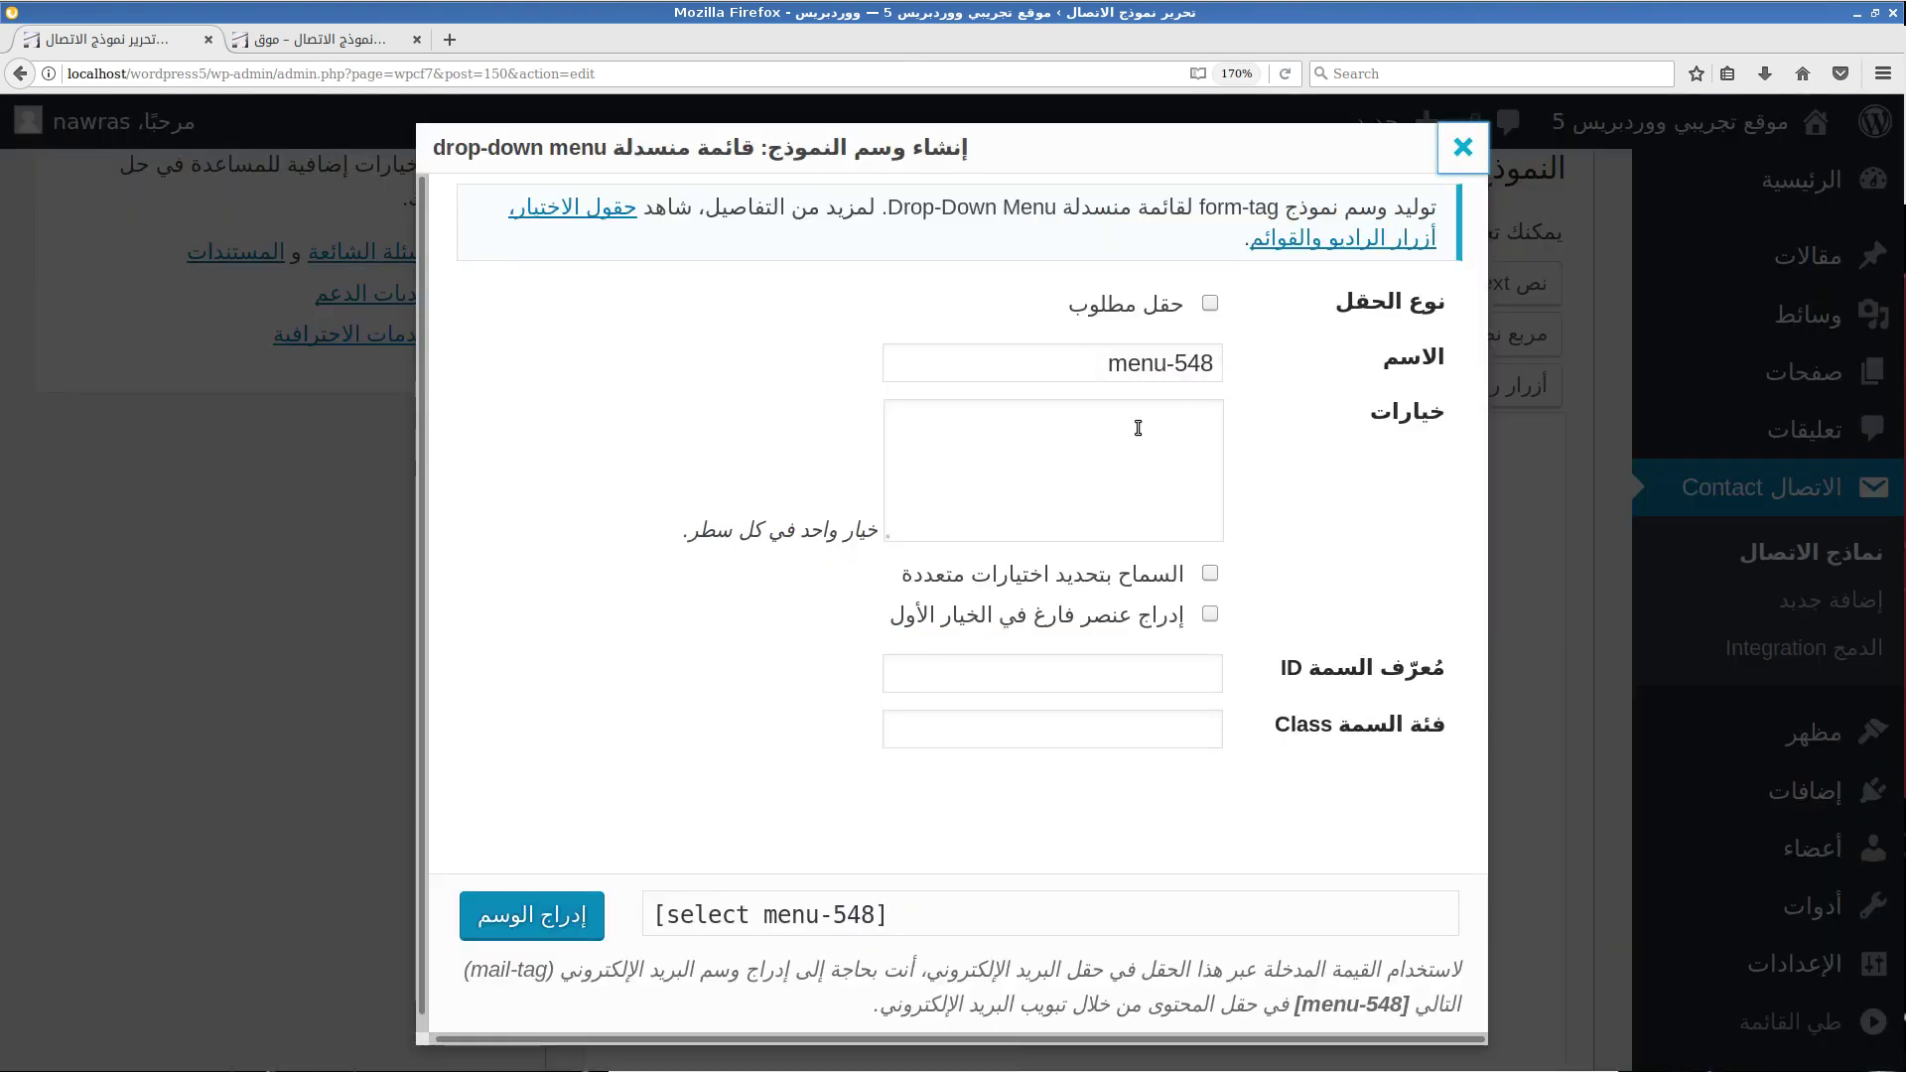
{"action": "left_click", "coordinate": [1094, 438]}
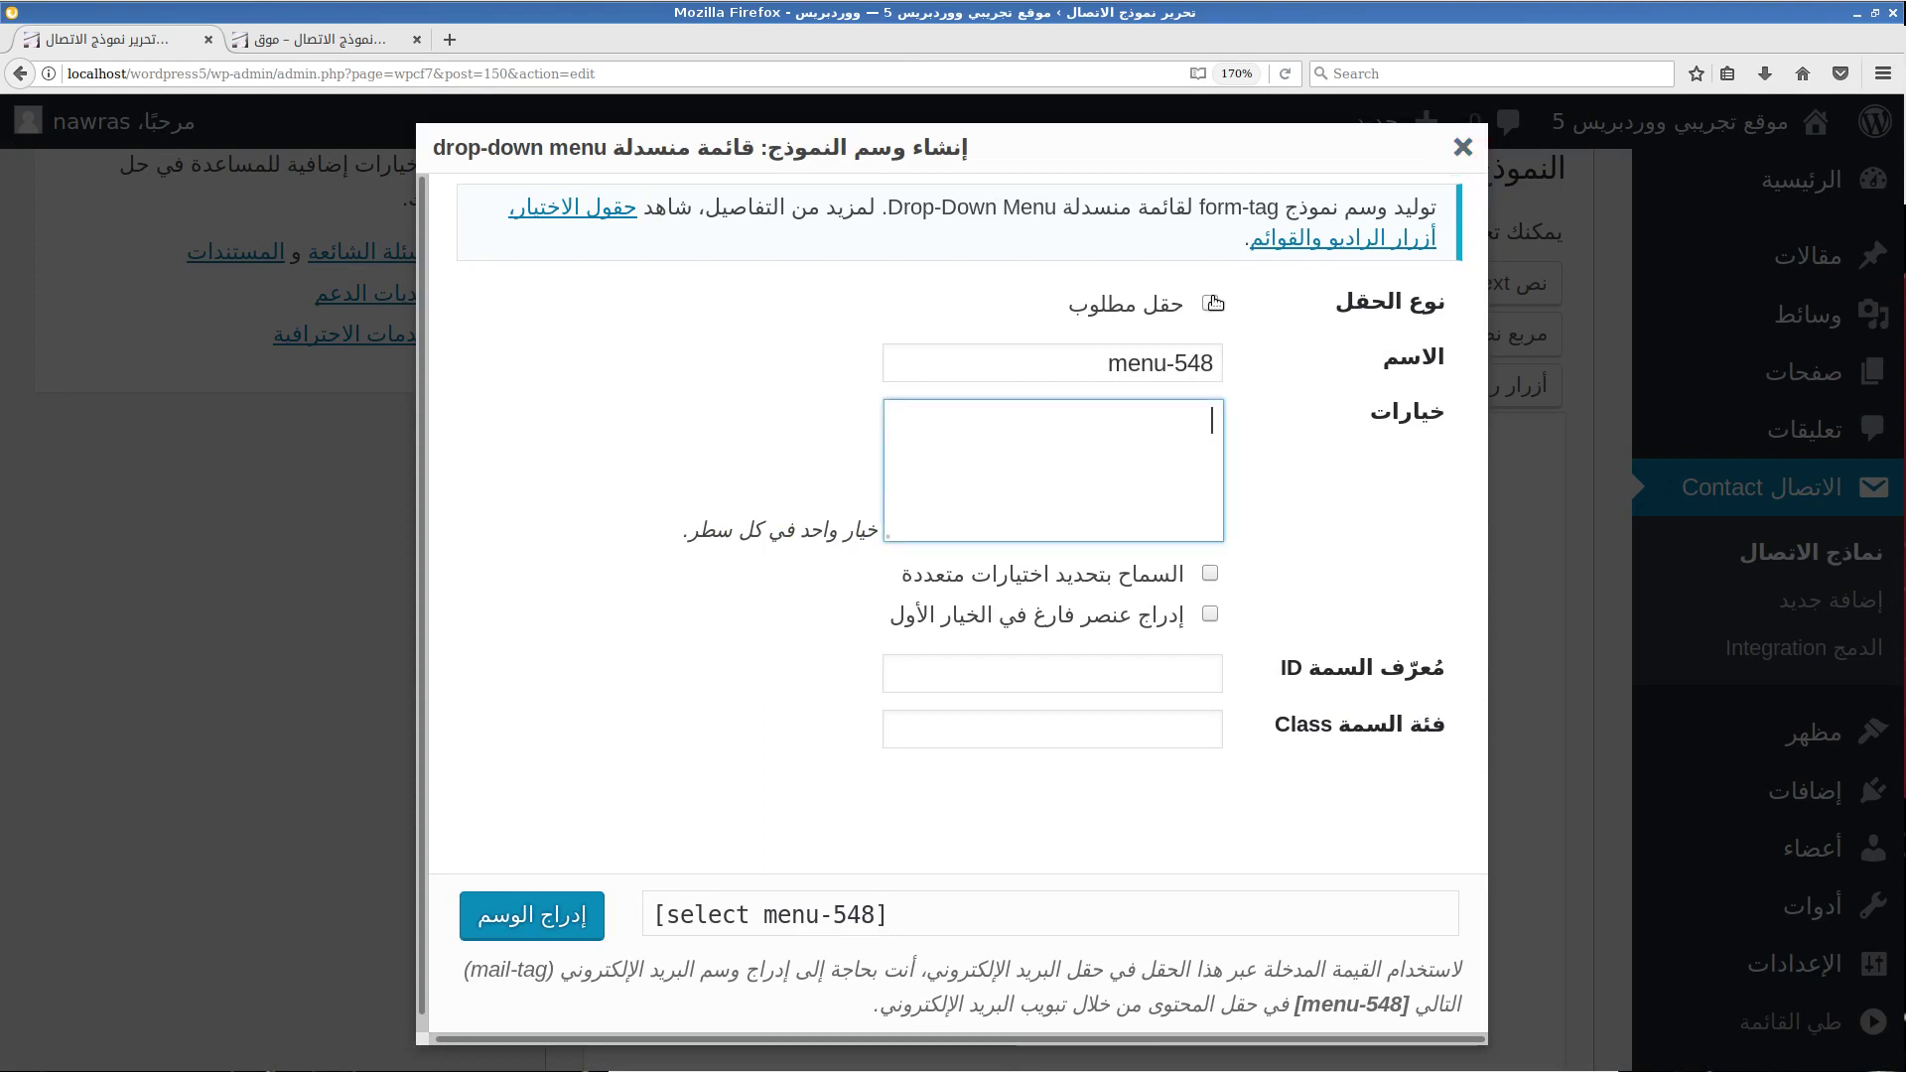
{"action": "left_click", "coordinate": [1210, 303]}
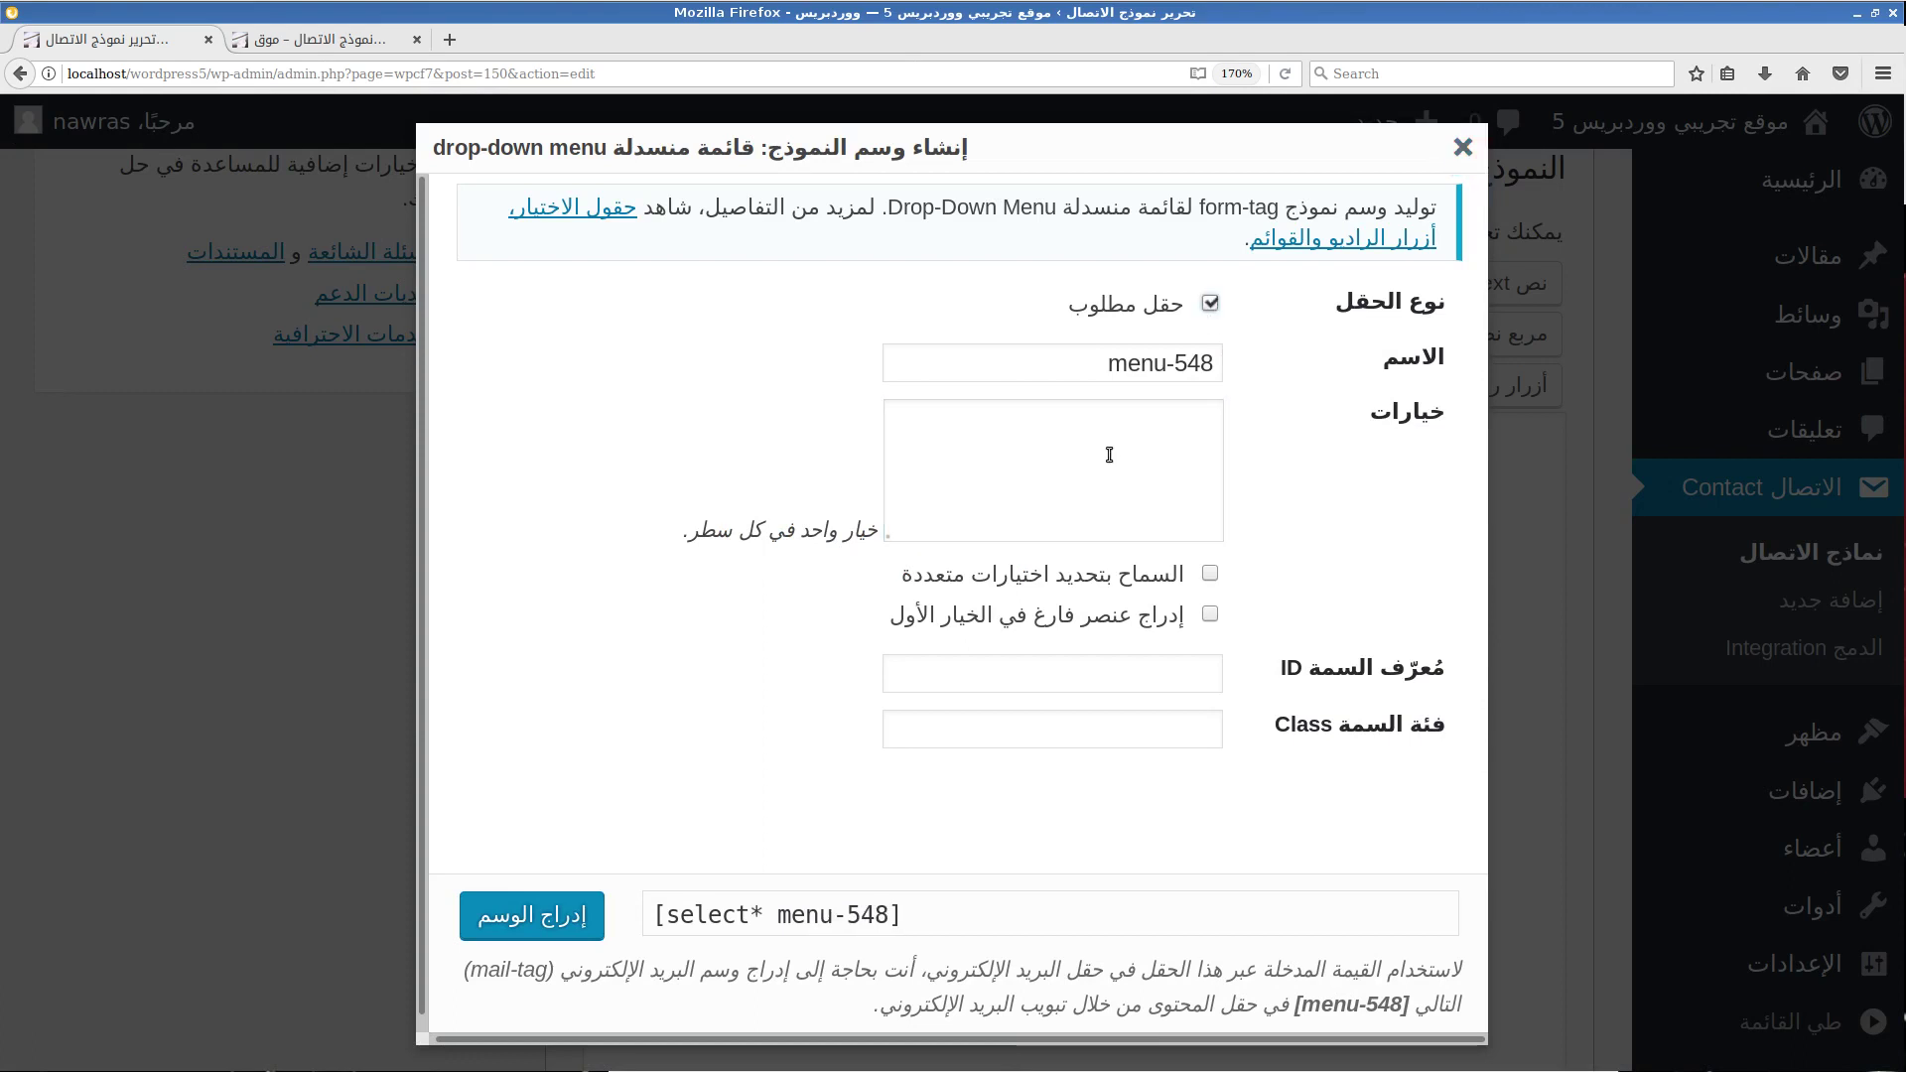
{"action": "left_click", "coordinate": [1109, 455]}
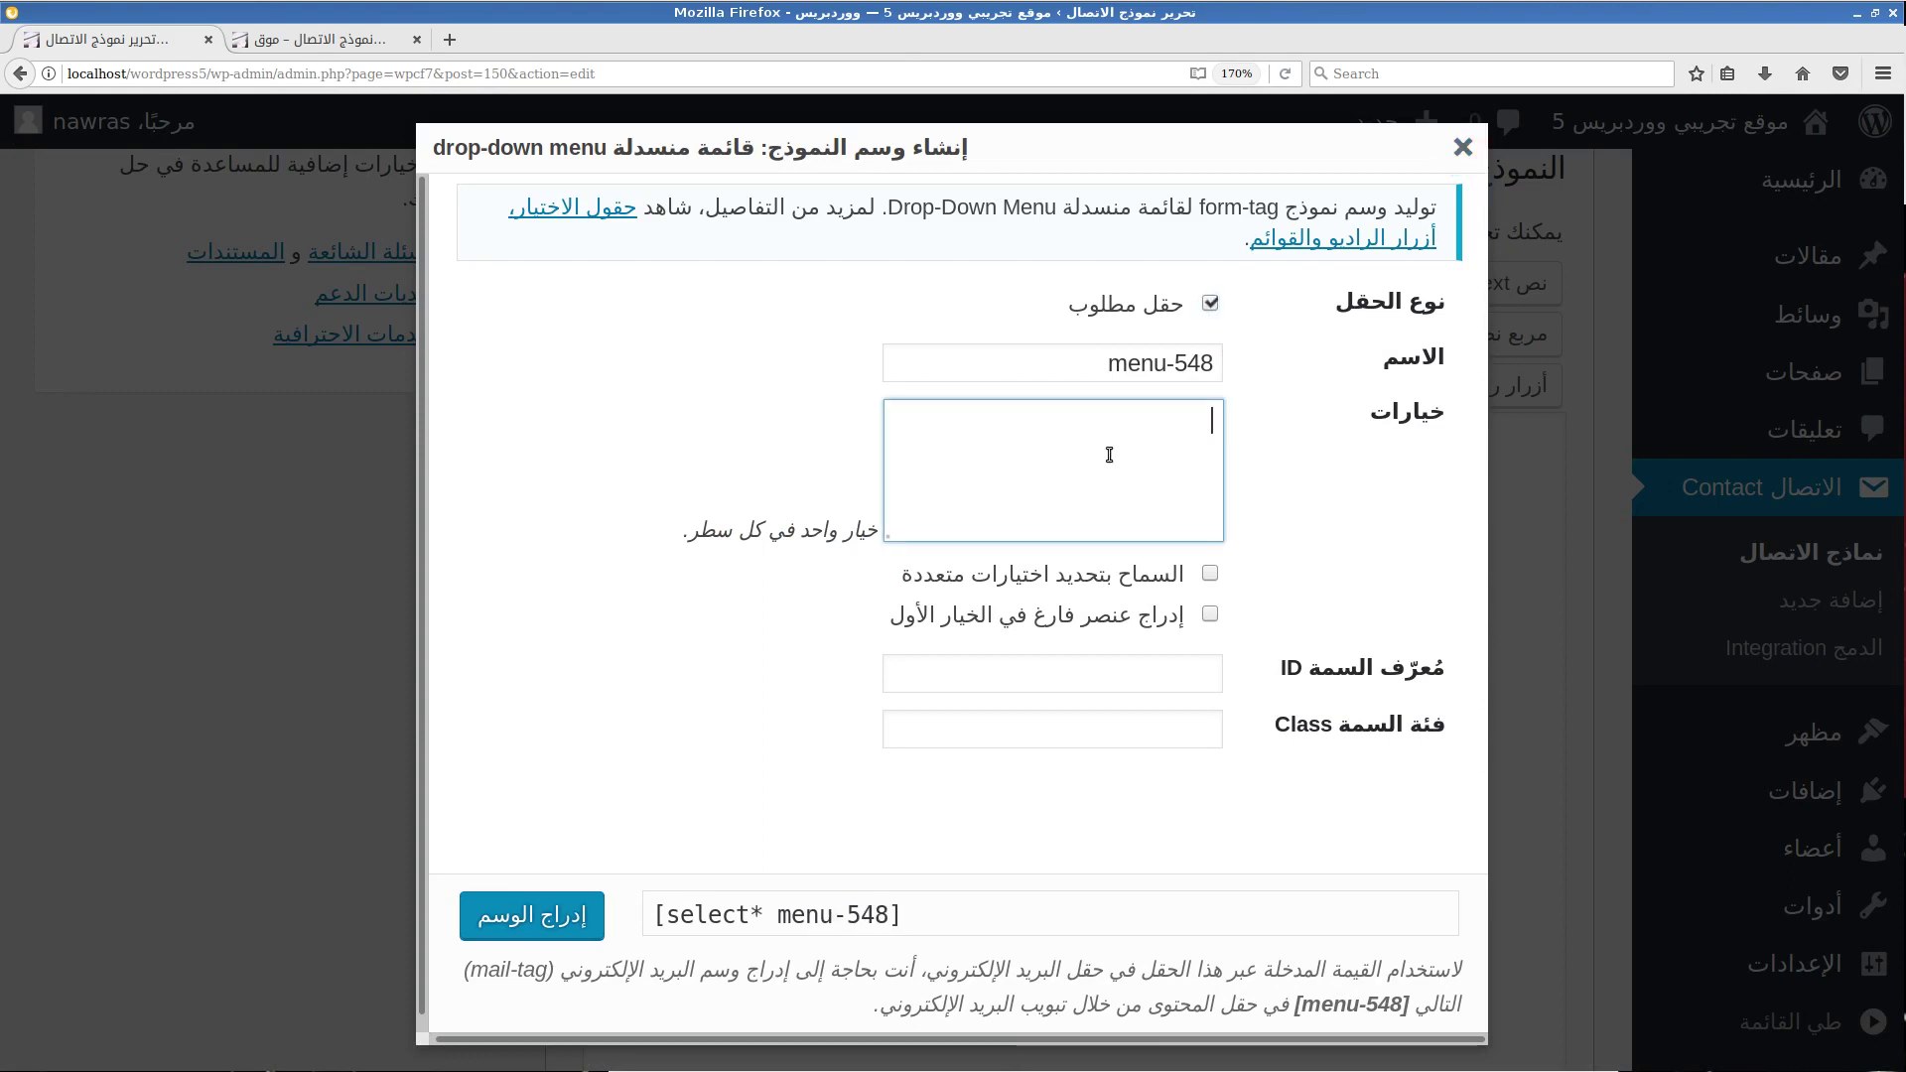
{"action": "type", "text": "كورس 1 "}
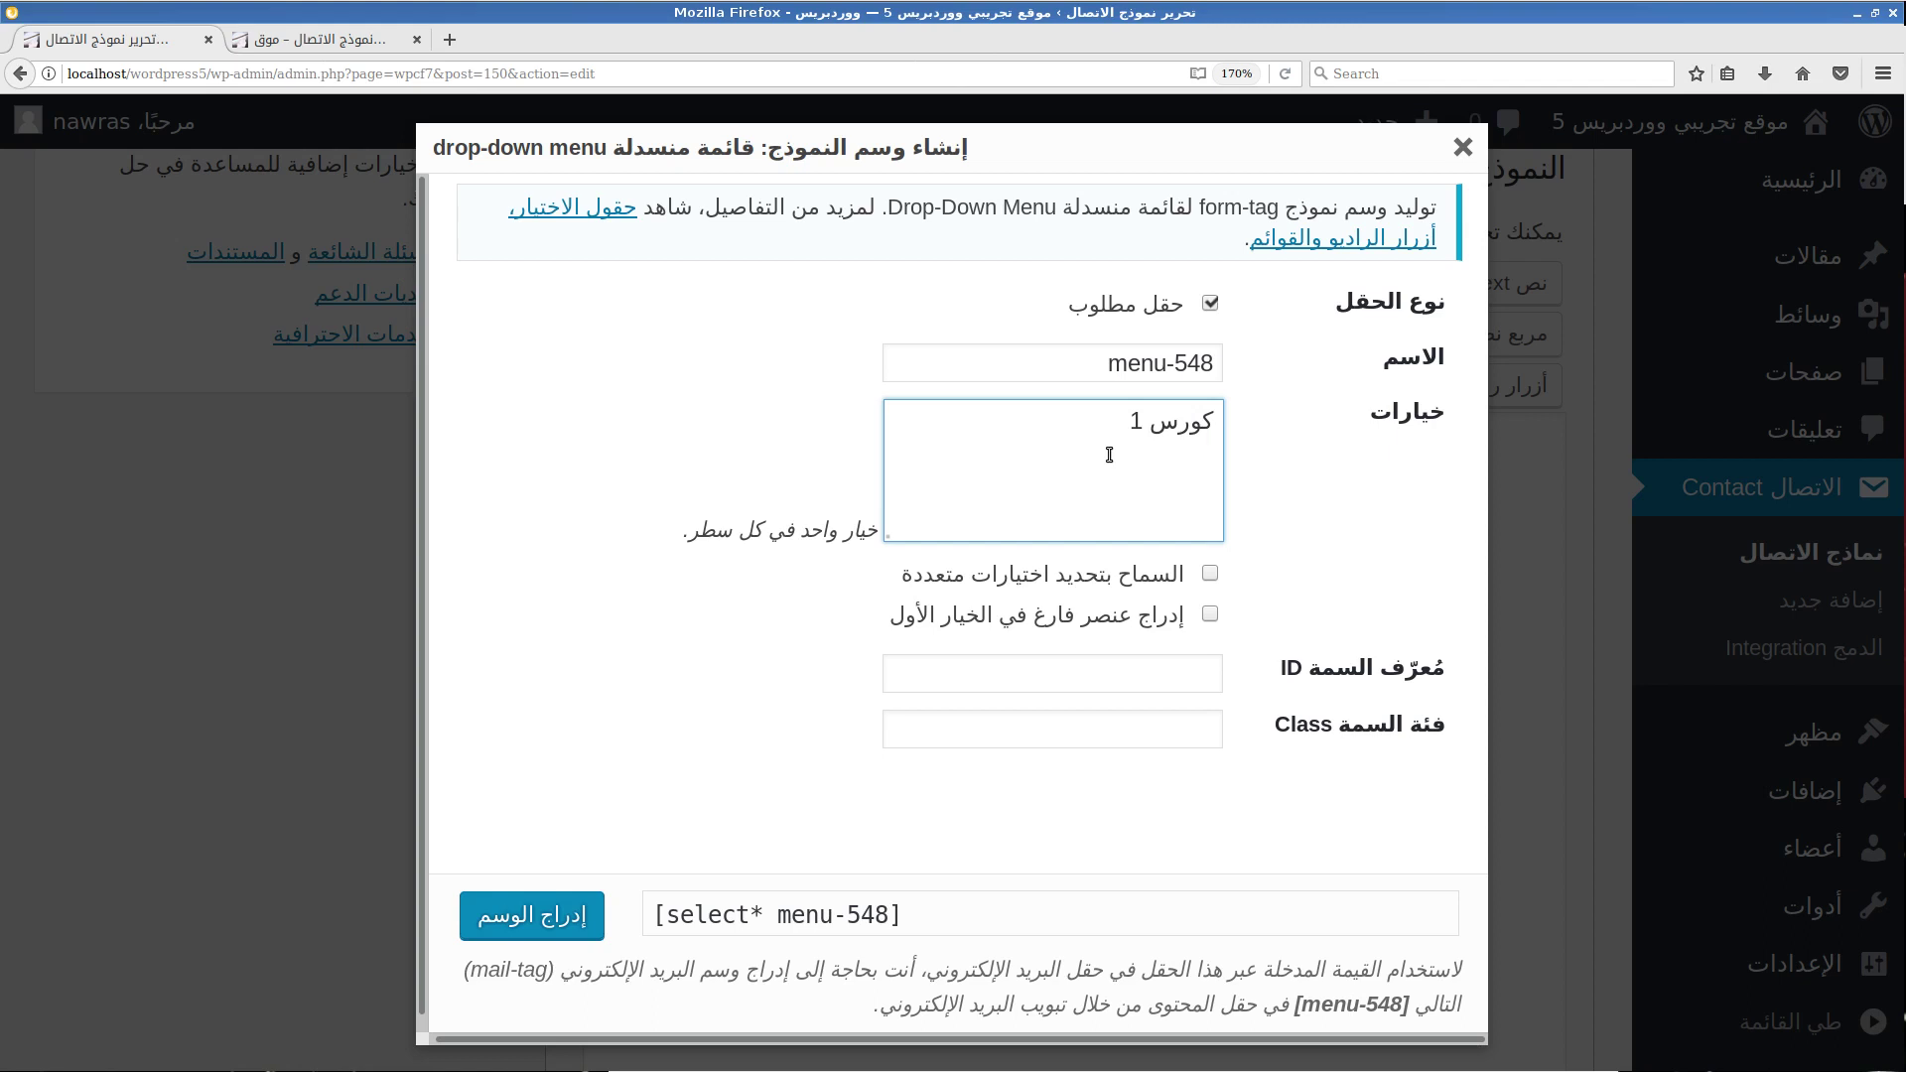
{"action": "type", "text": "كورس 2 "}
{"action": "type", "text": "كورس 3 "}
{"action": "type", "text": "كورس 4"}
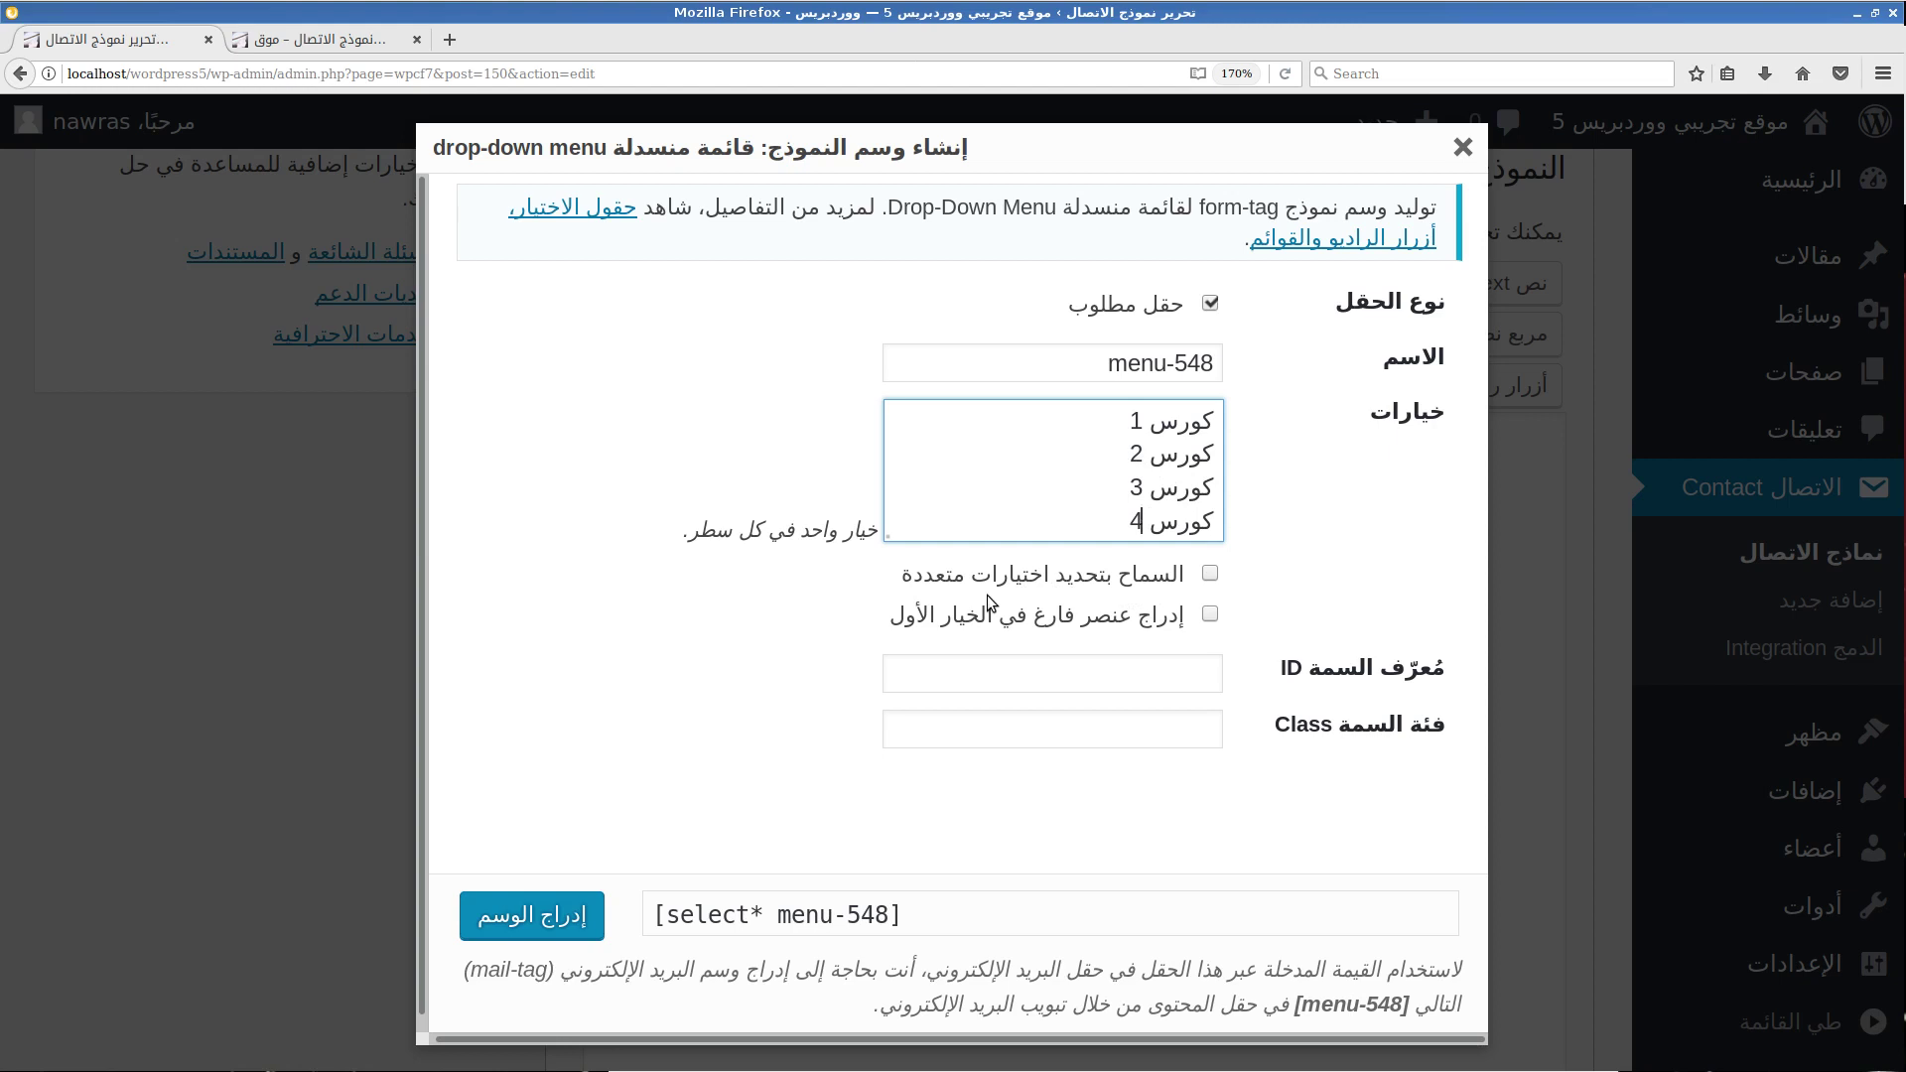
Insert the drop-down tag into the template with multiple selections disallowed, and save the contact form.
{"action": "left_click", "coordinate": [1210, 575]}
{"action": "left_click", "coordinate": [1211, 575]}
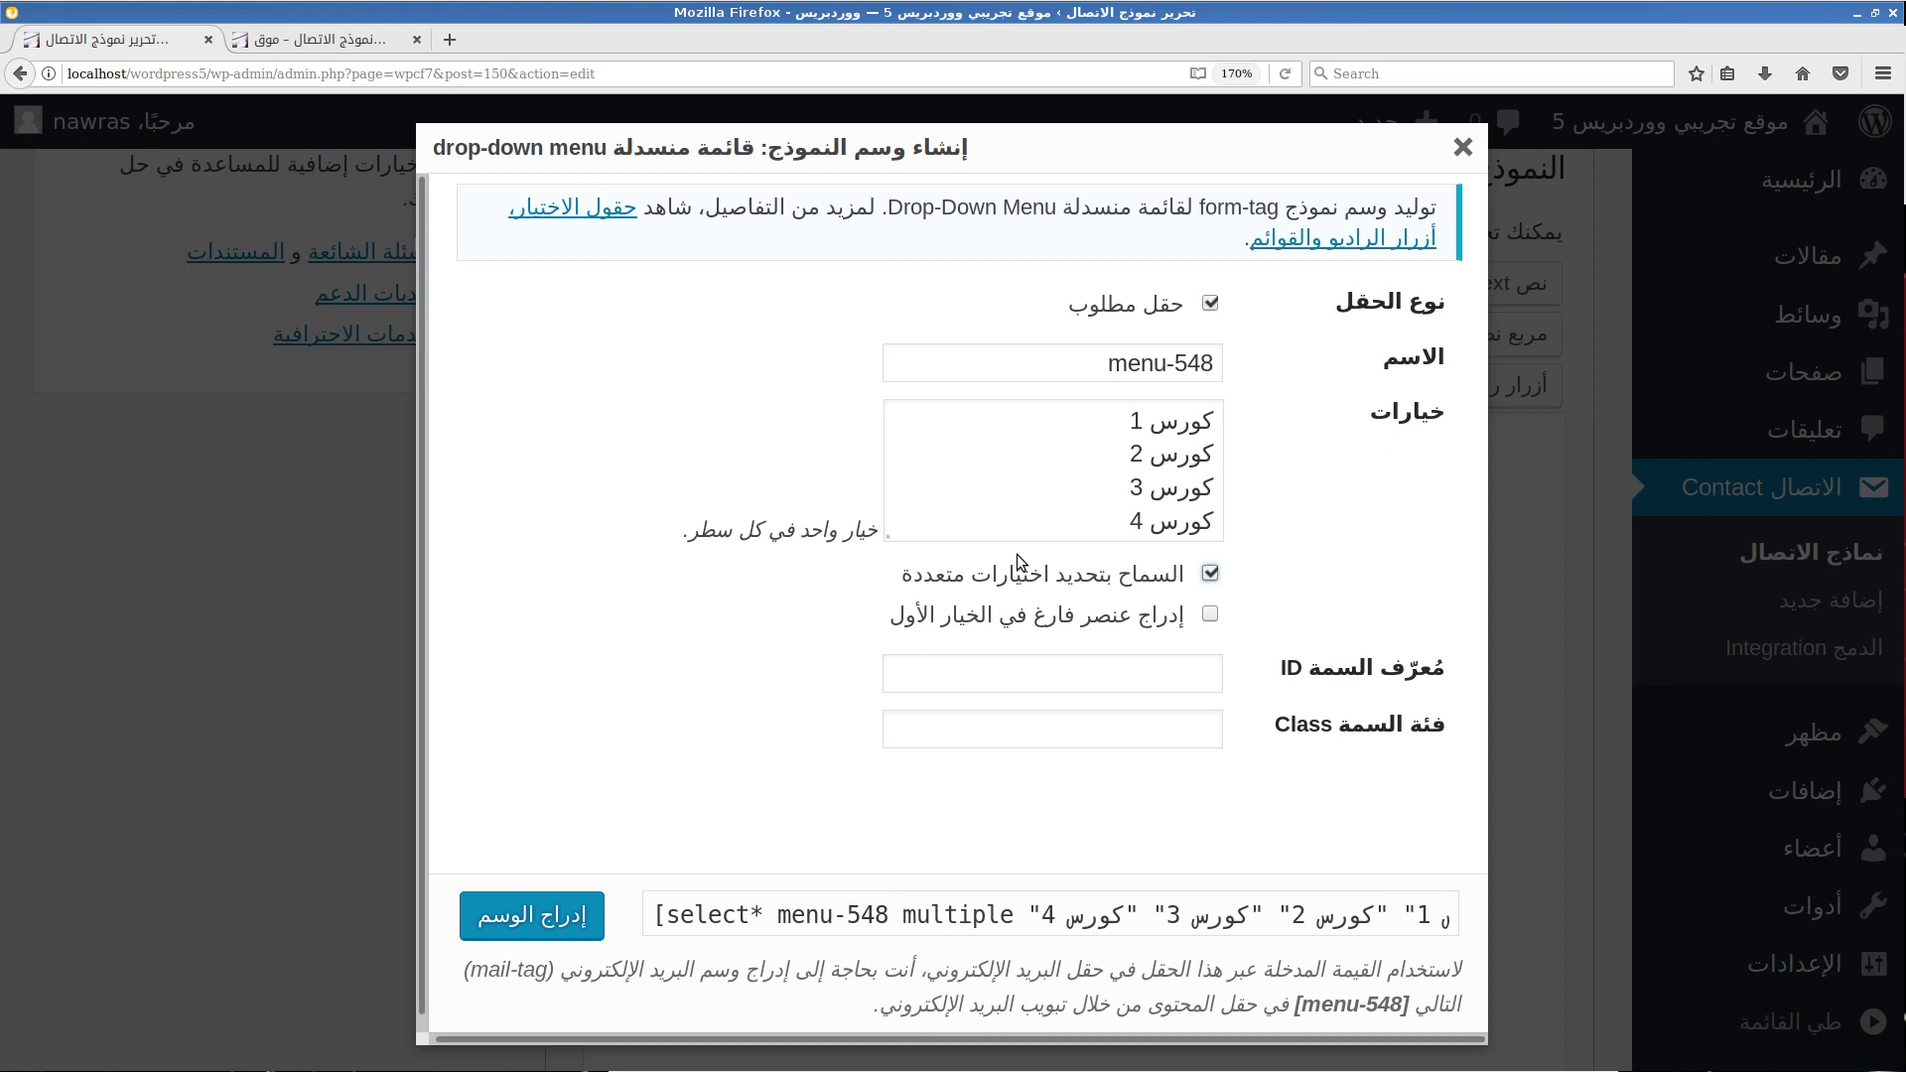
{"action": "left_click", "coordinate": [1205, 580]}
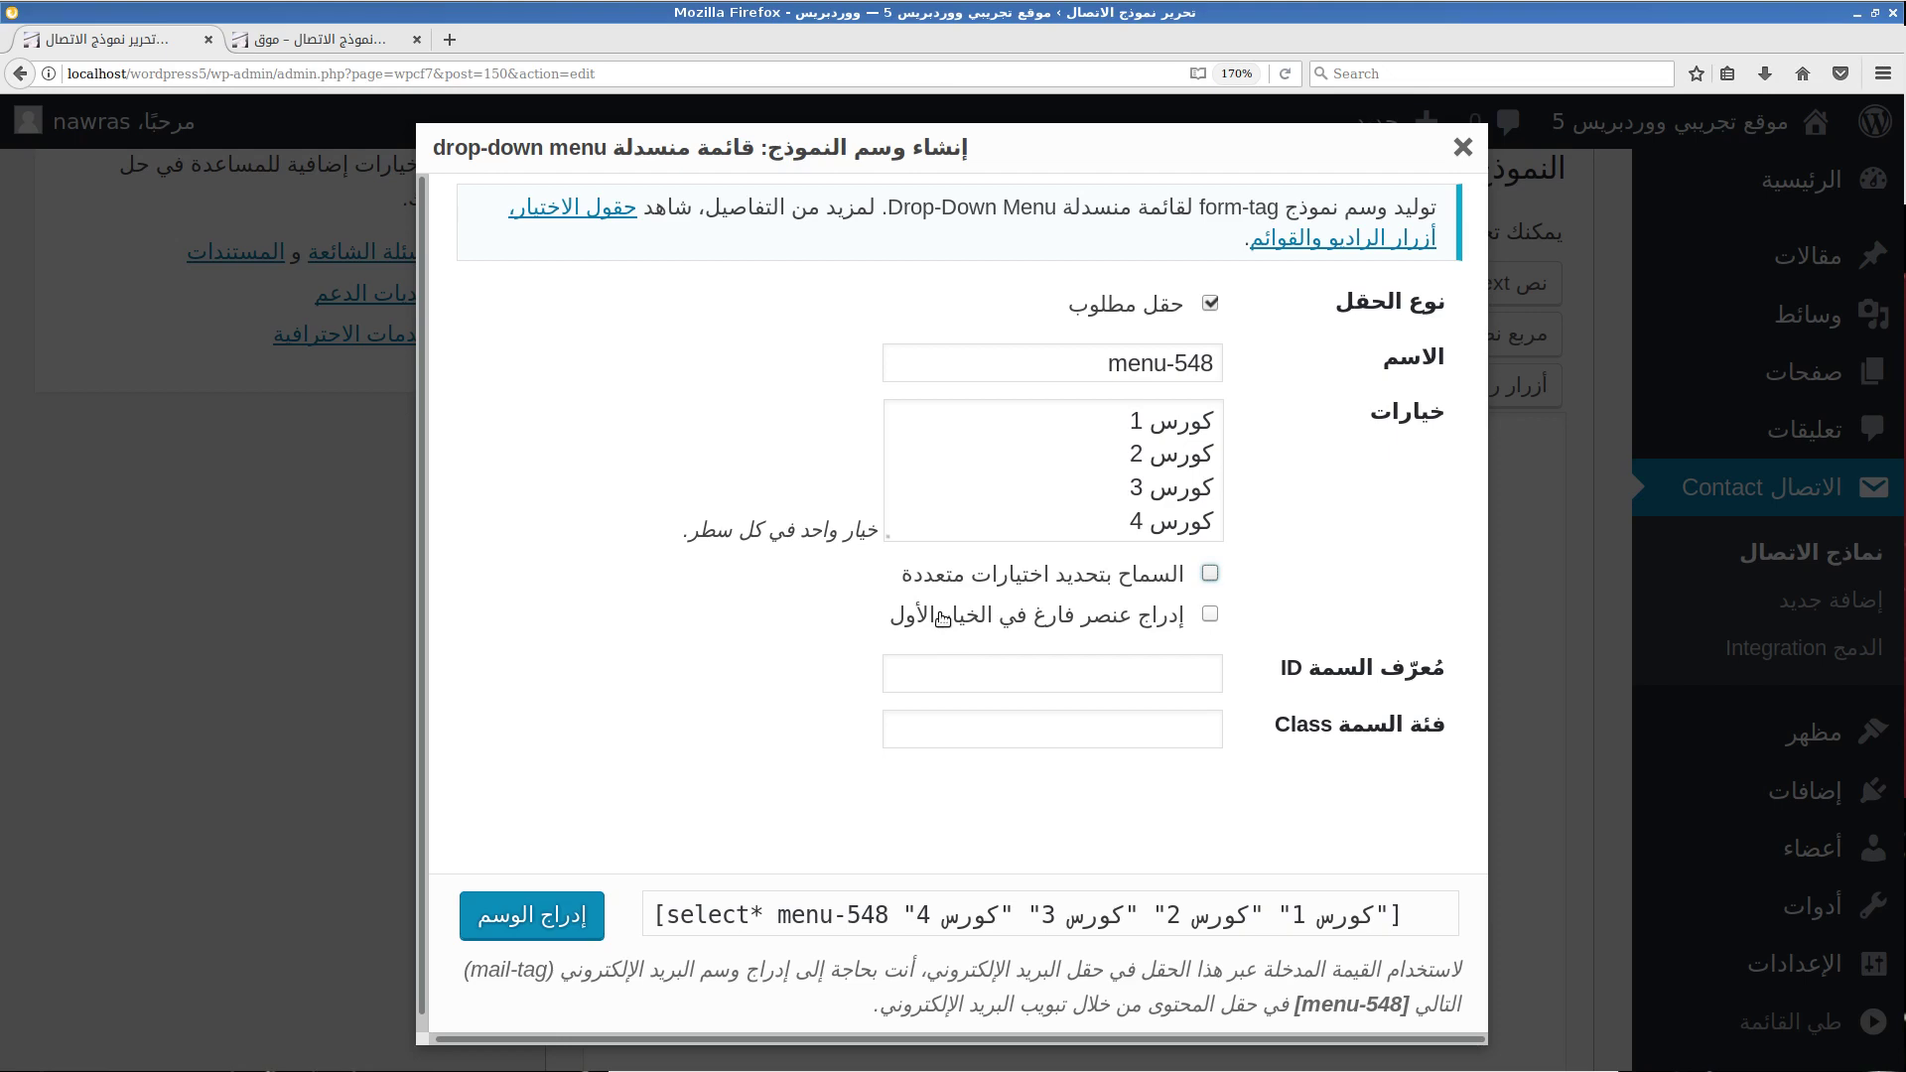
{"action": "left_click", "coordinate": [526, 913]}
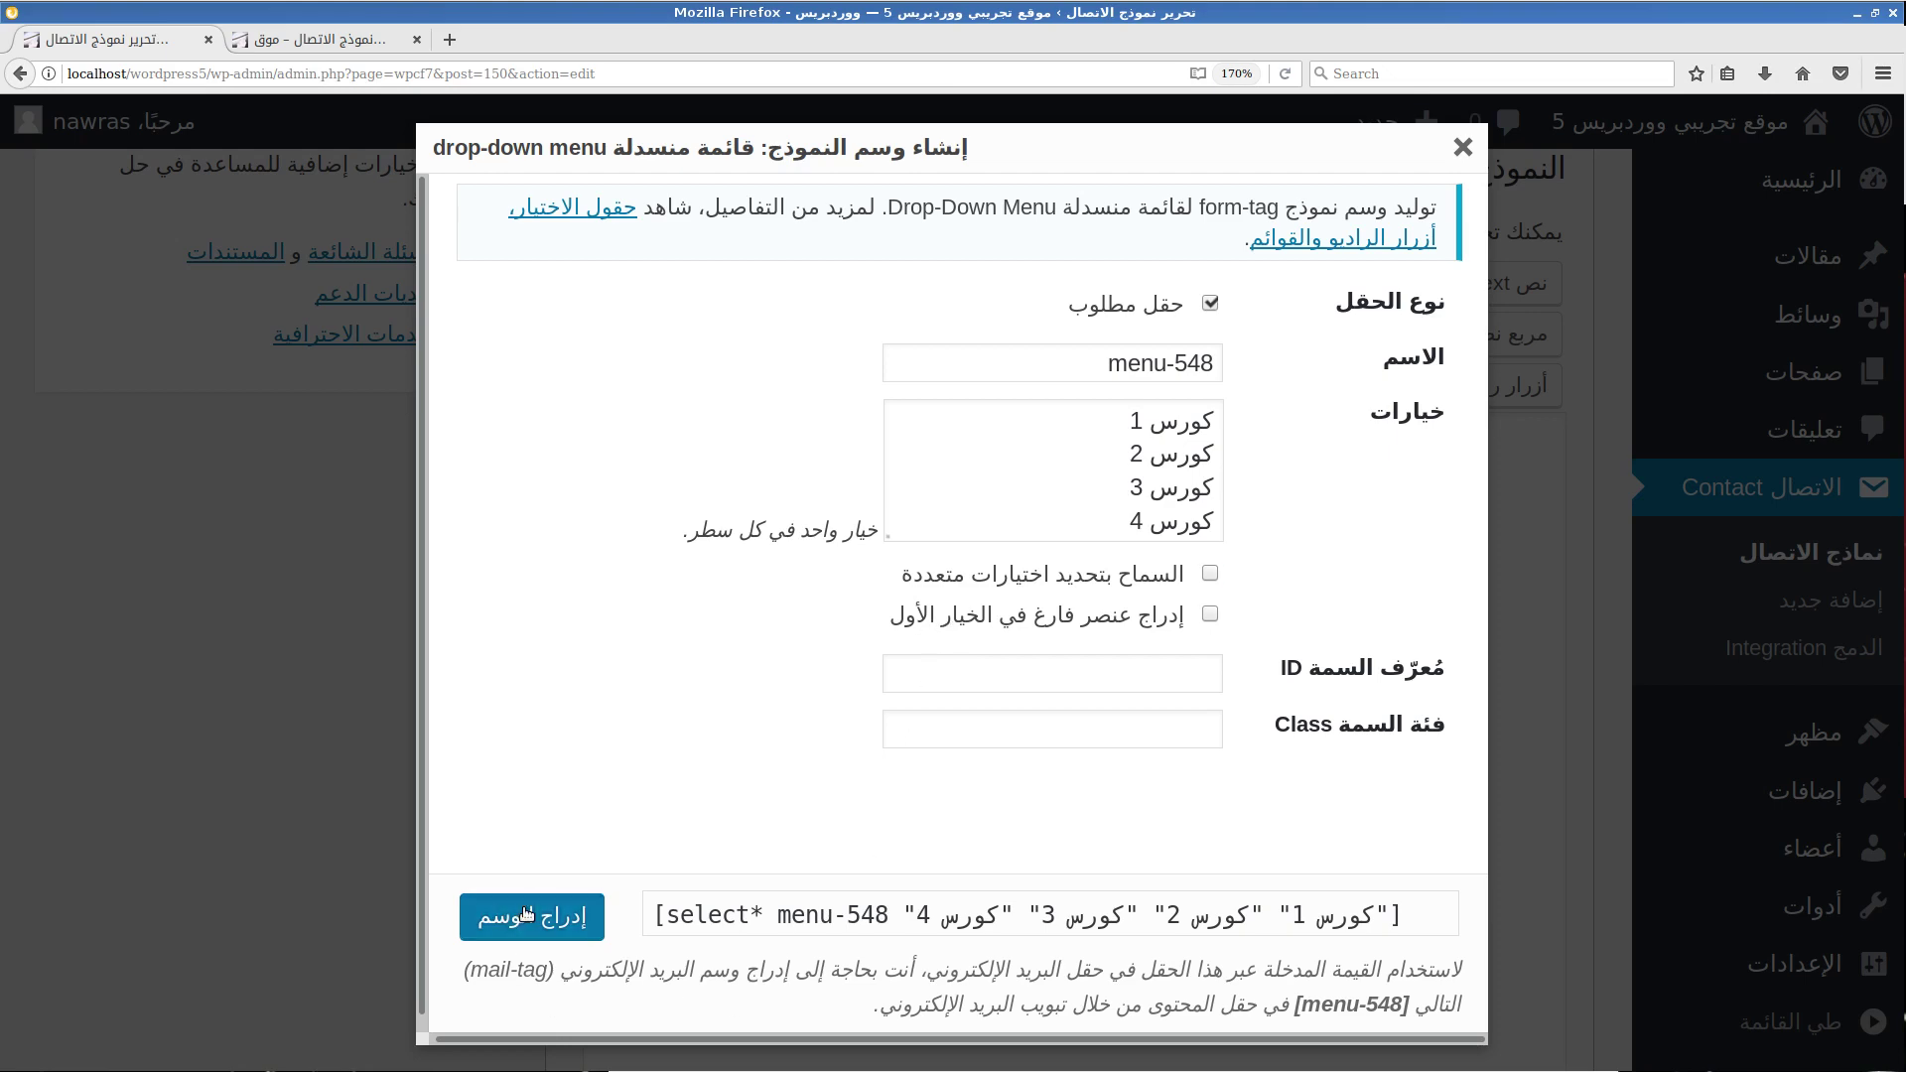
{"action": "scroll", "coordinate": [474, 640], "scroll_direction": "up", "scroll_amount": 5}
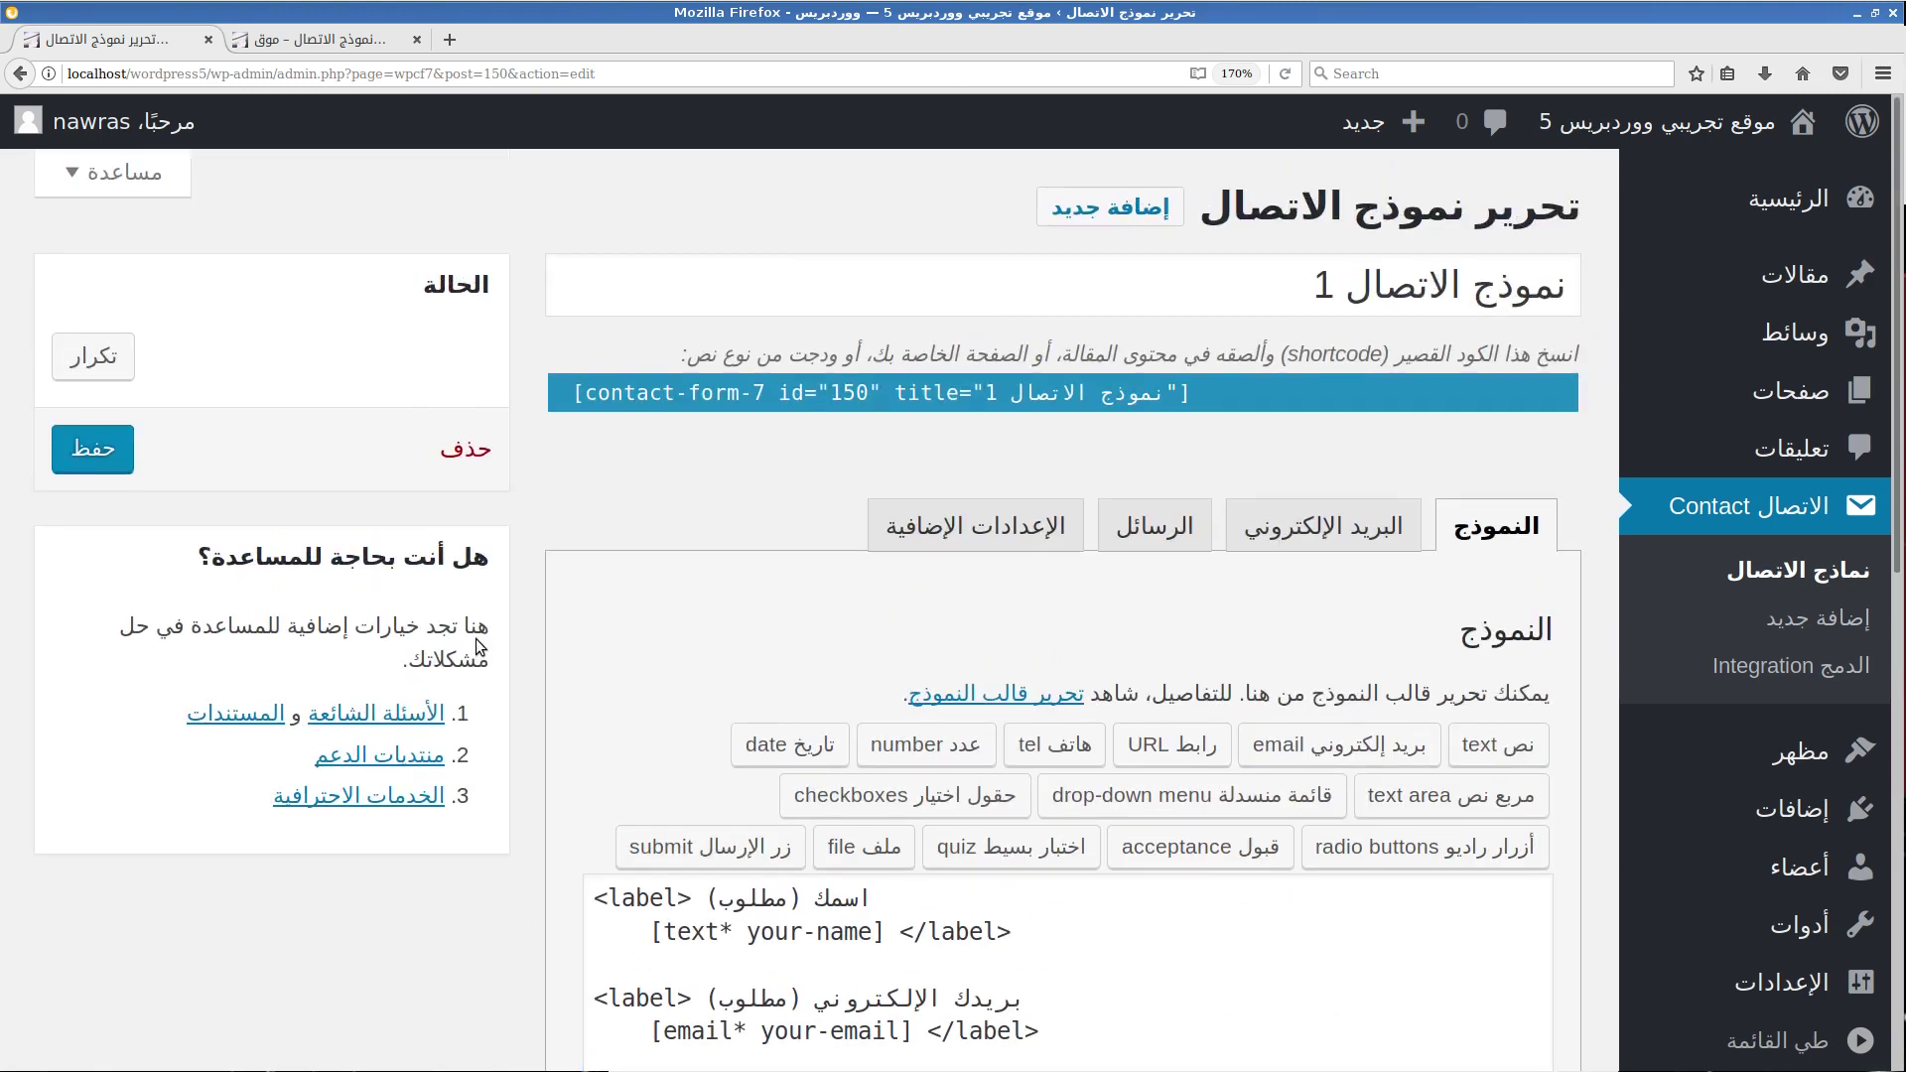
{"action": "left_click", "coordinate": [92, 449]}
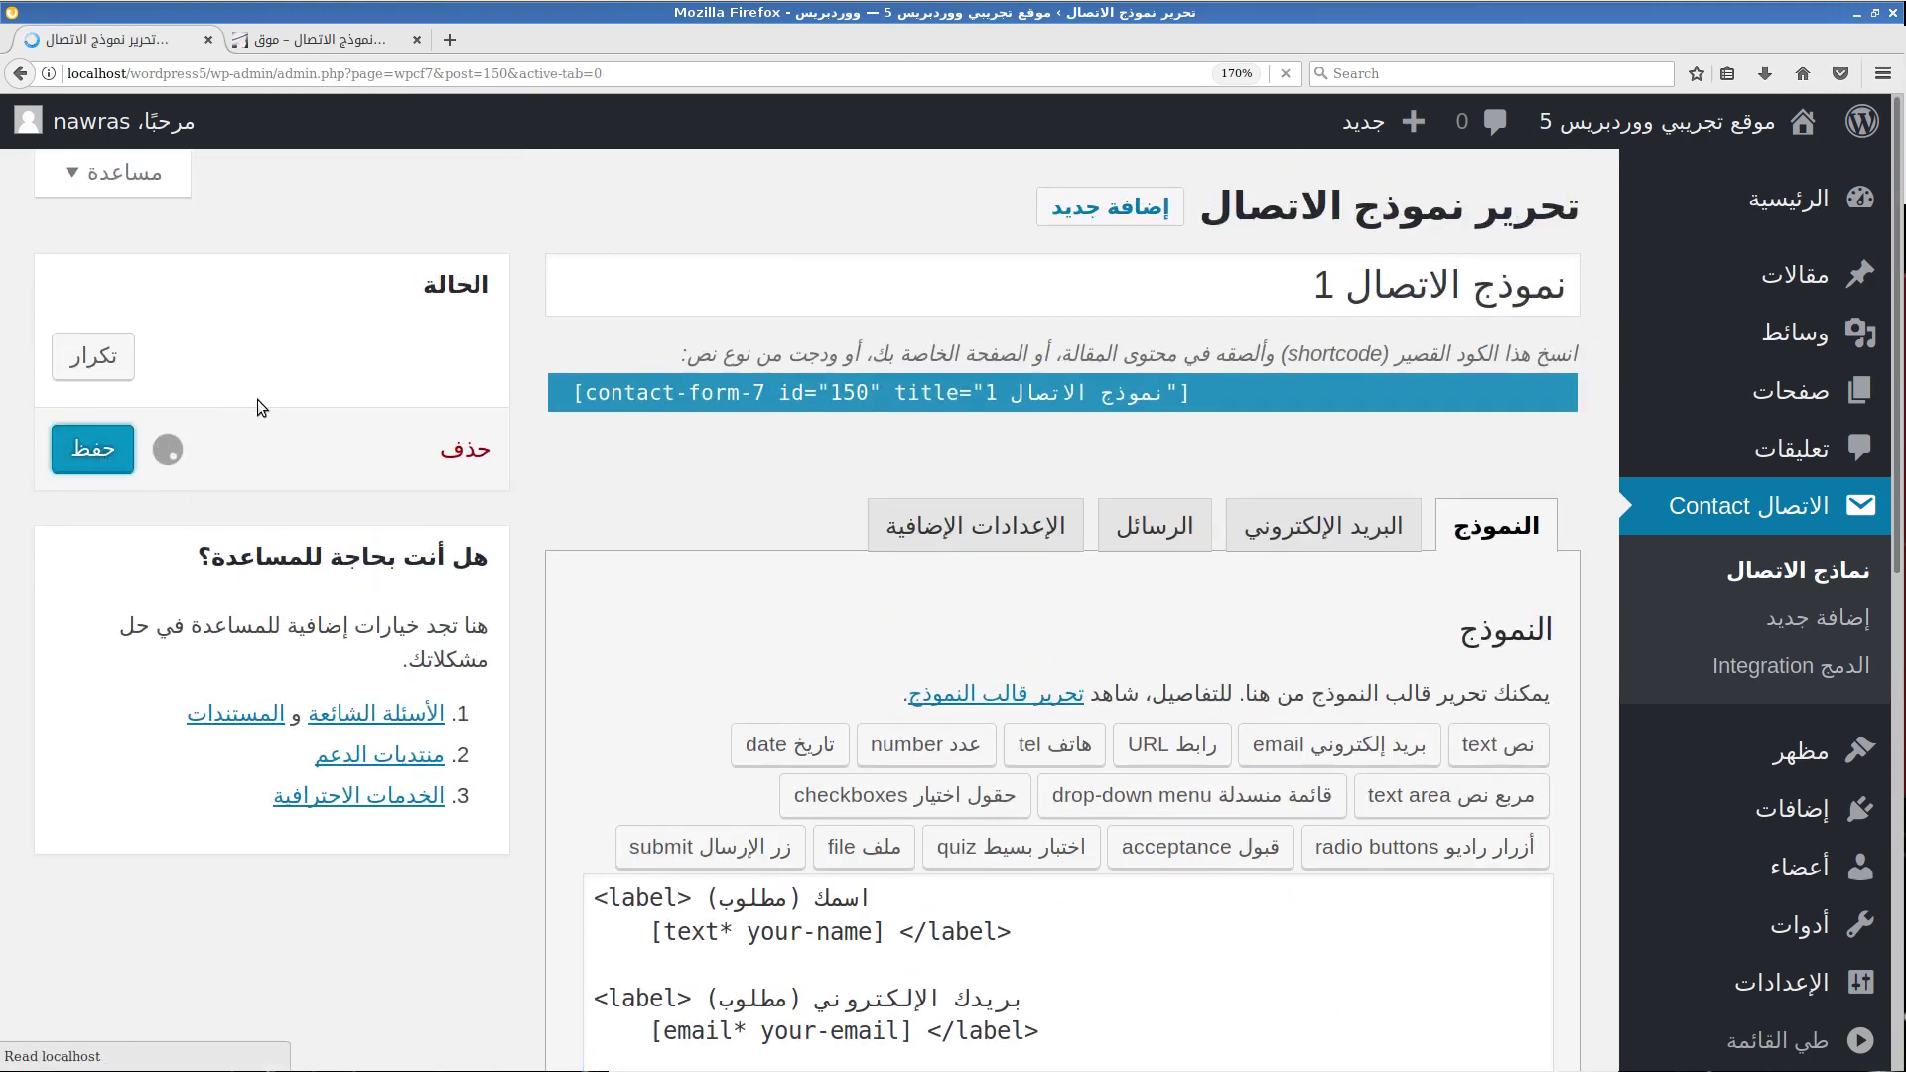
Reload the published form page and test the new drop-down's course options by choosing كورس 2.
{"action": "left_click", "coordinate": [392, 39]}
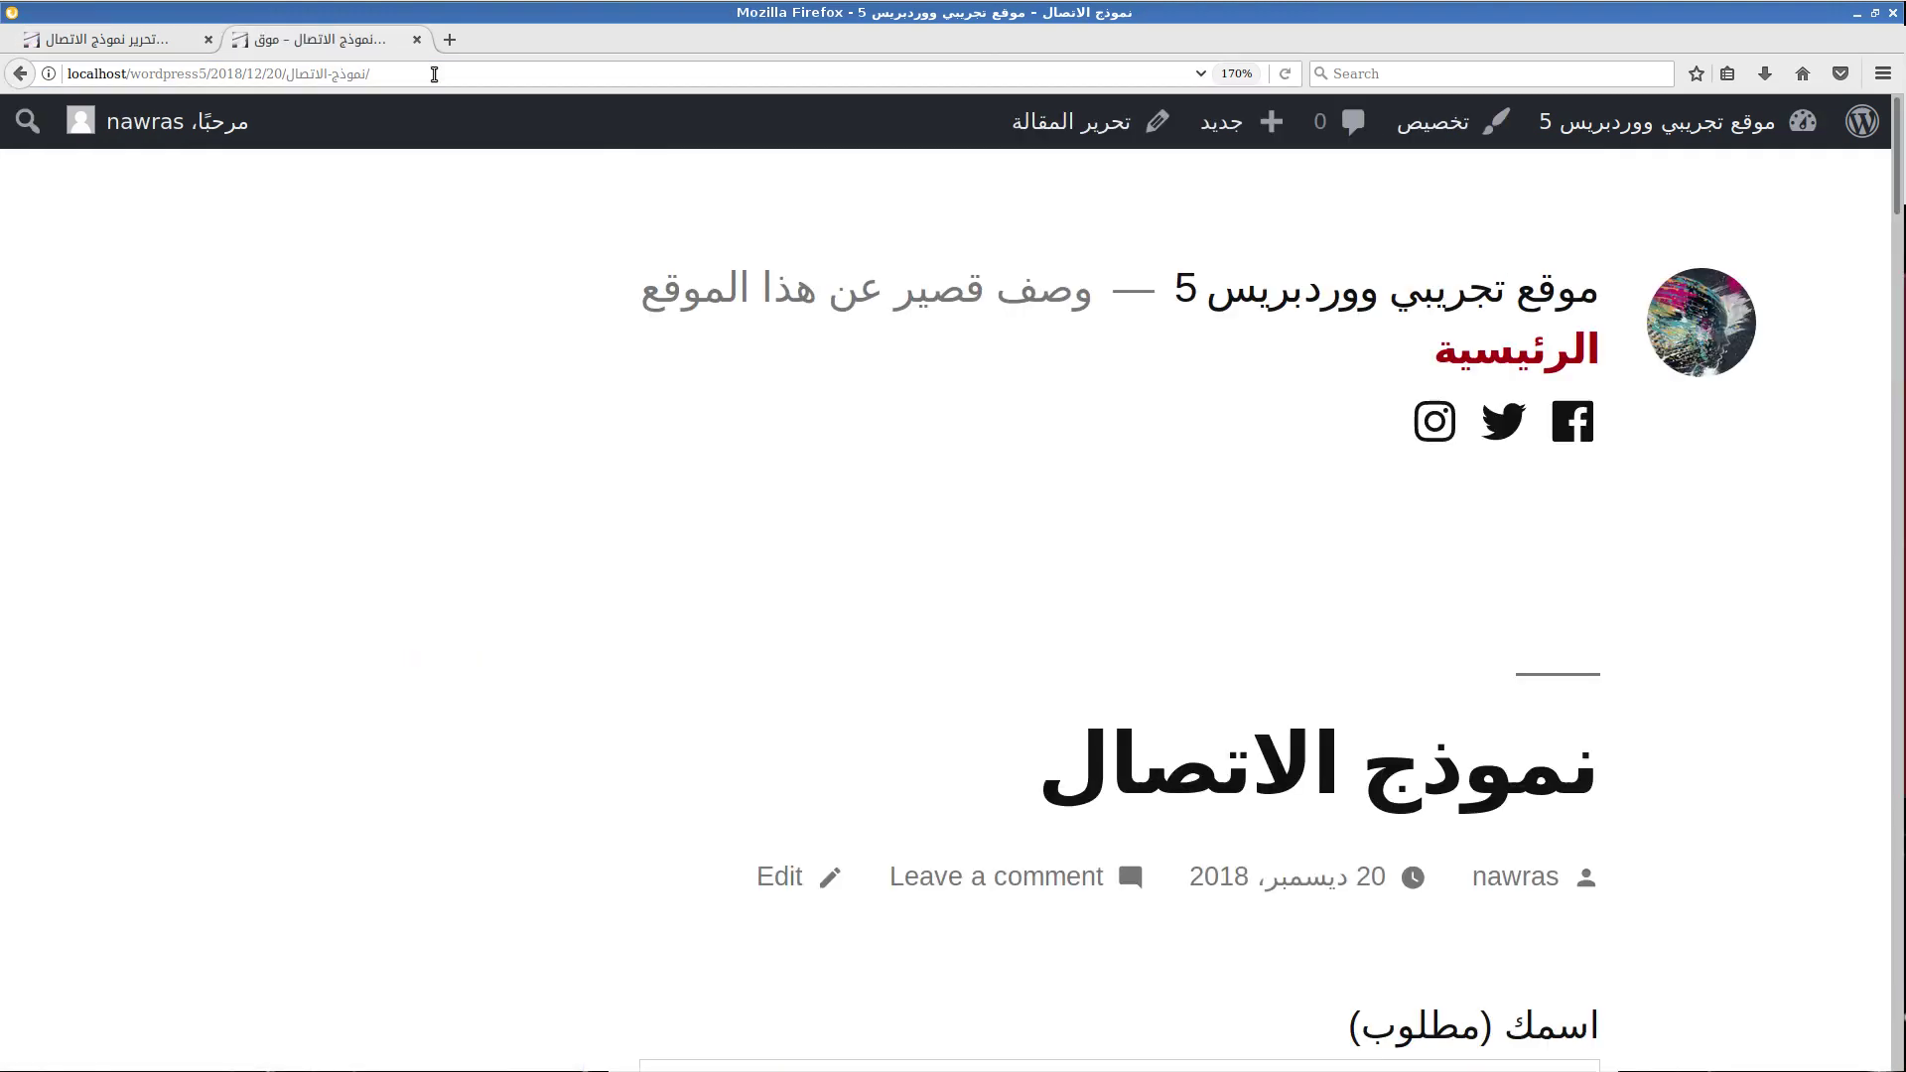
{"action": "scroll", "coordinate": [435, 455], "scroll_direction": "down", "scroll_amount": 5}
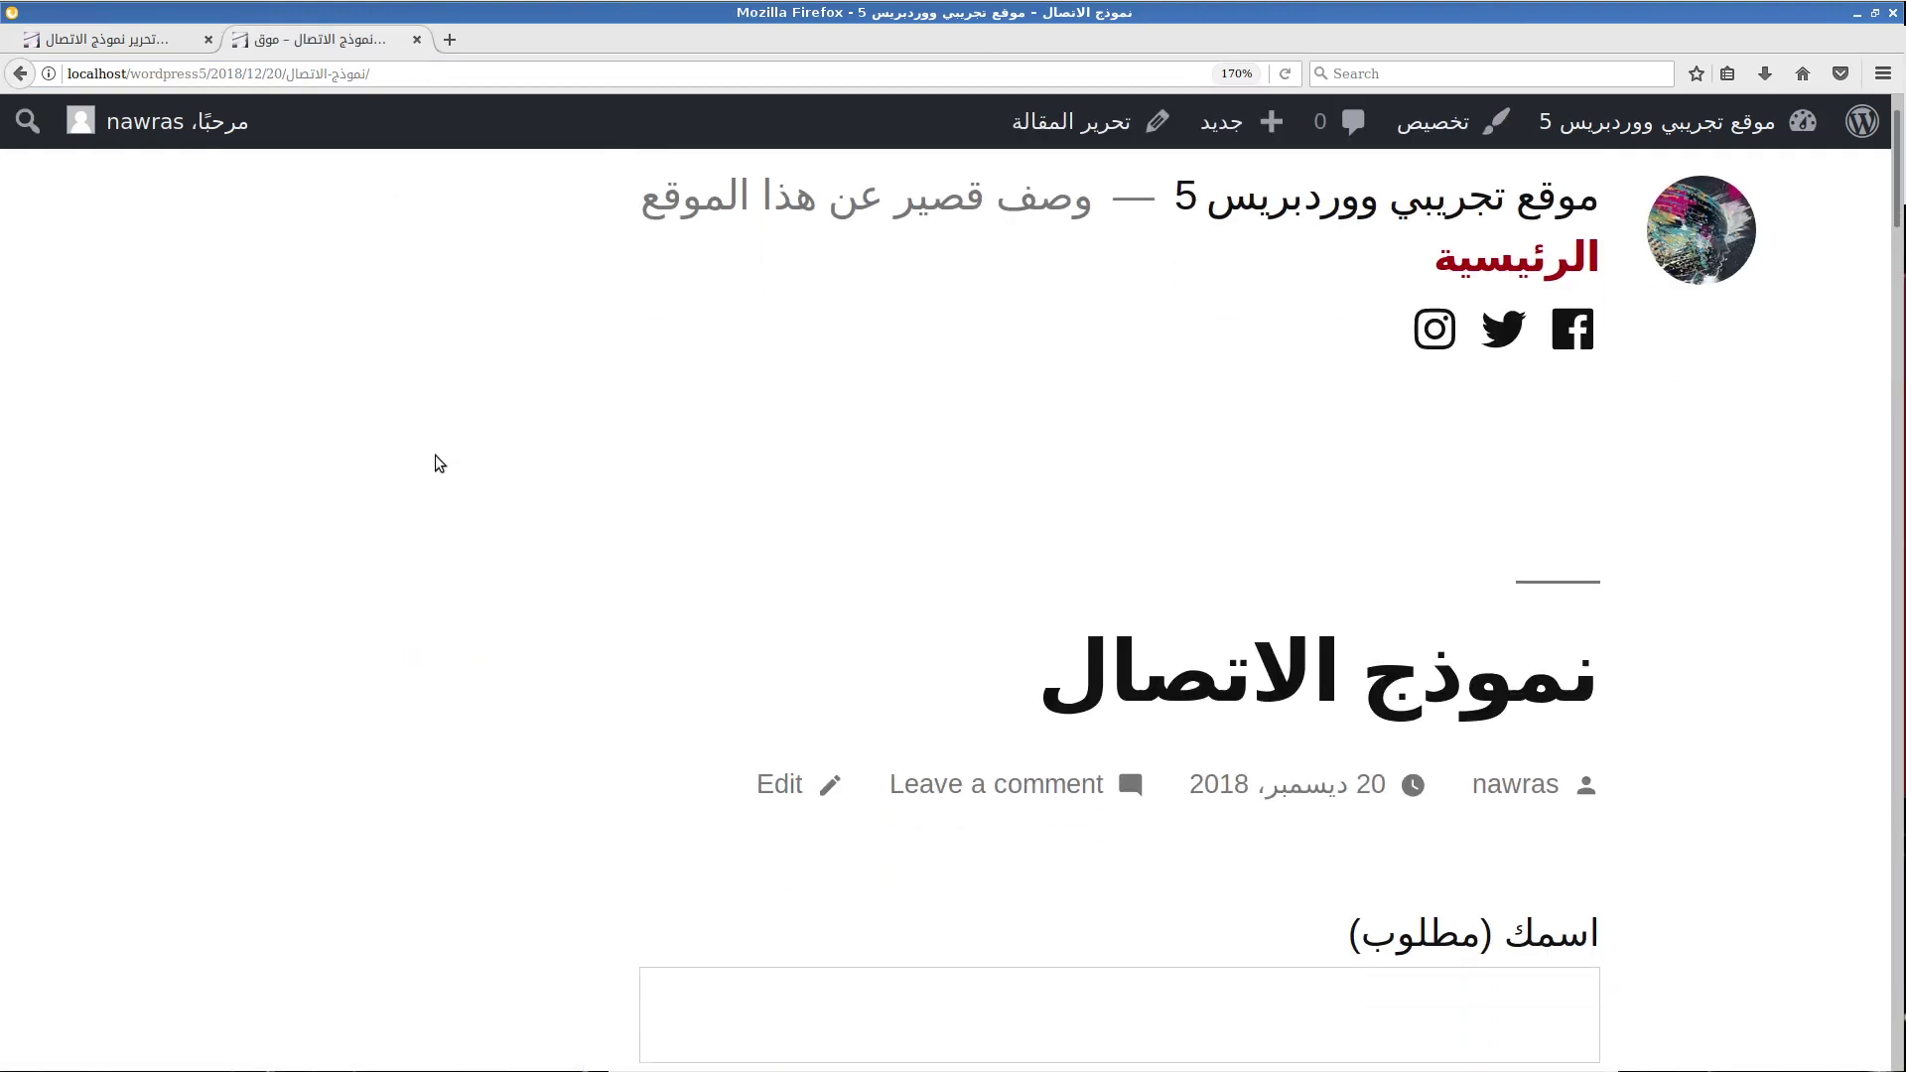
{"action": "scroll", "coordinate": [435, 464], "scroll_direction": "up", "scroll_amount": 2}
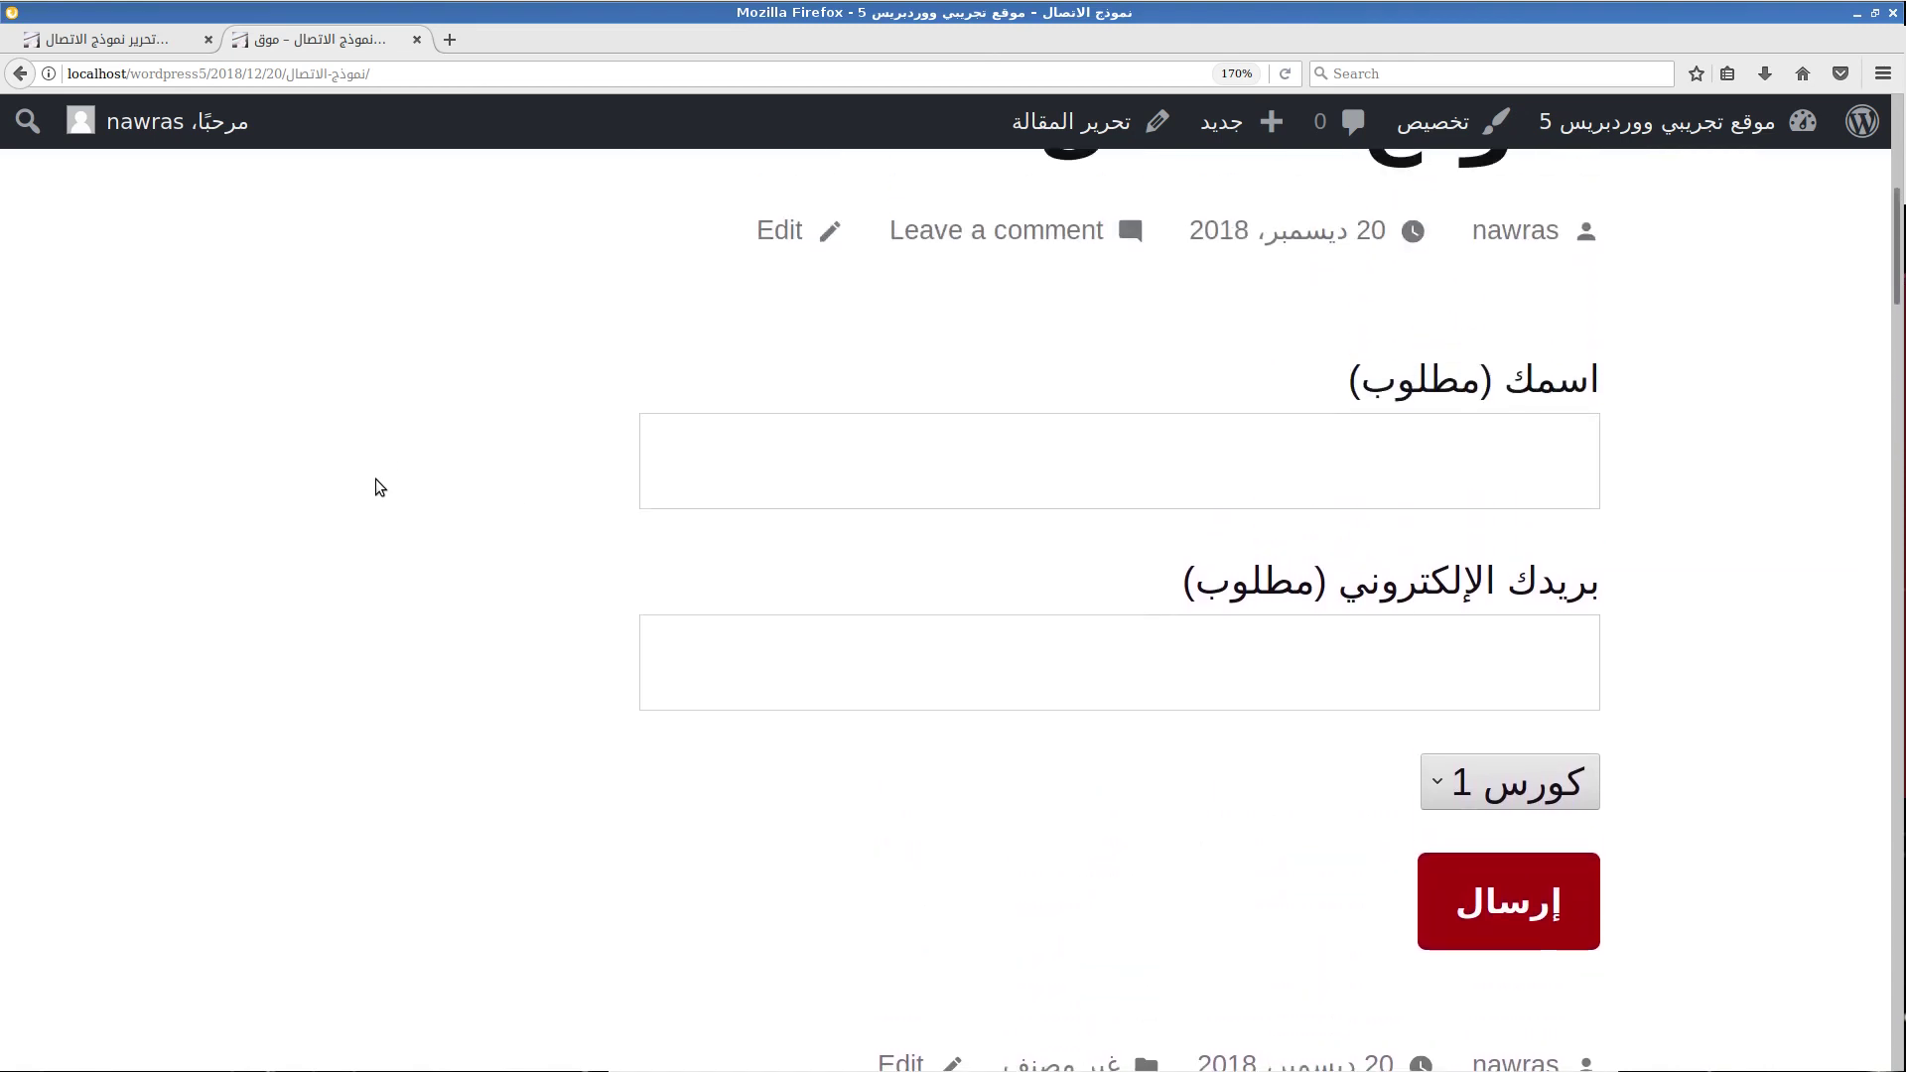
{"action": "left_click", "coordinate": [1384, 439]}
{"action": "left_click", "coordinate": [1172, 627]}
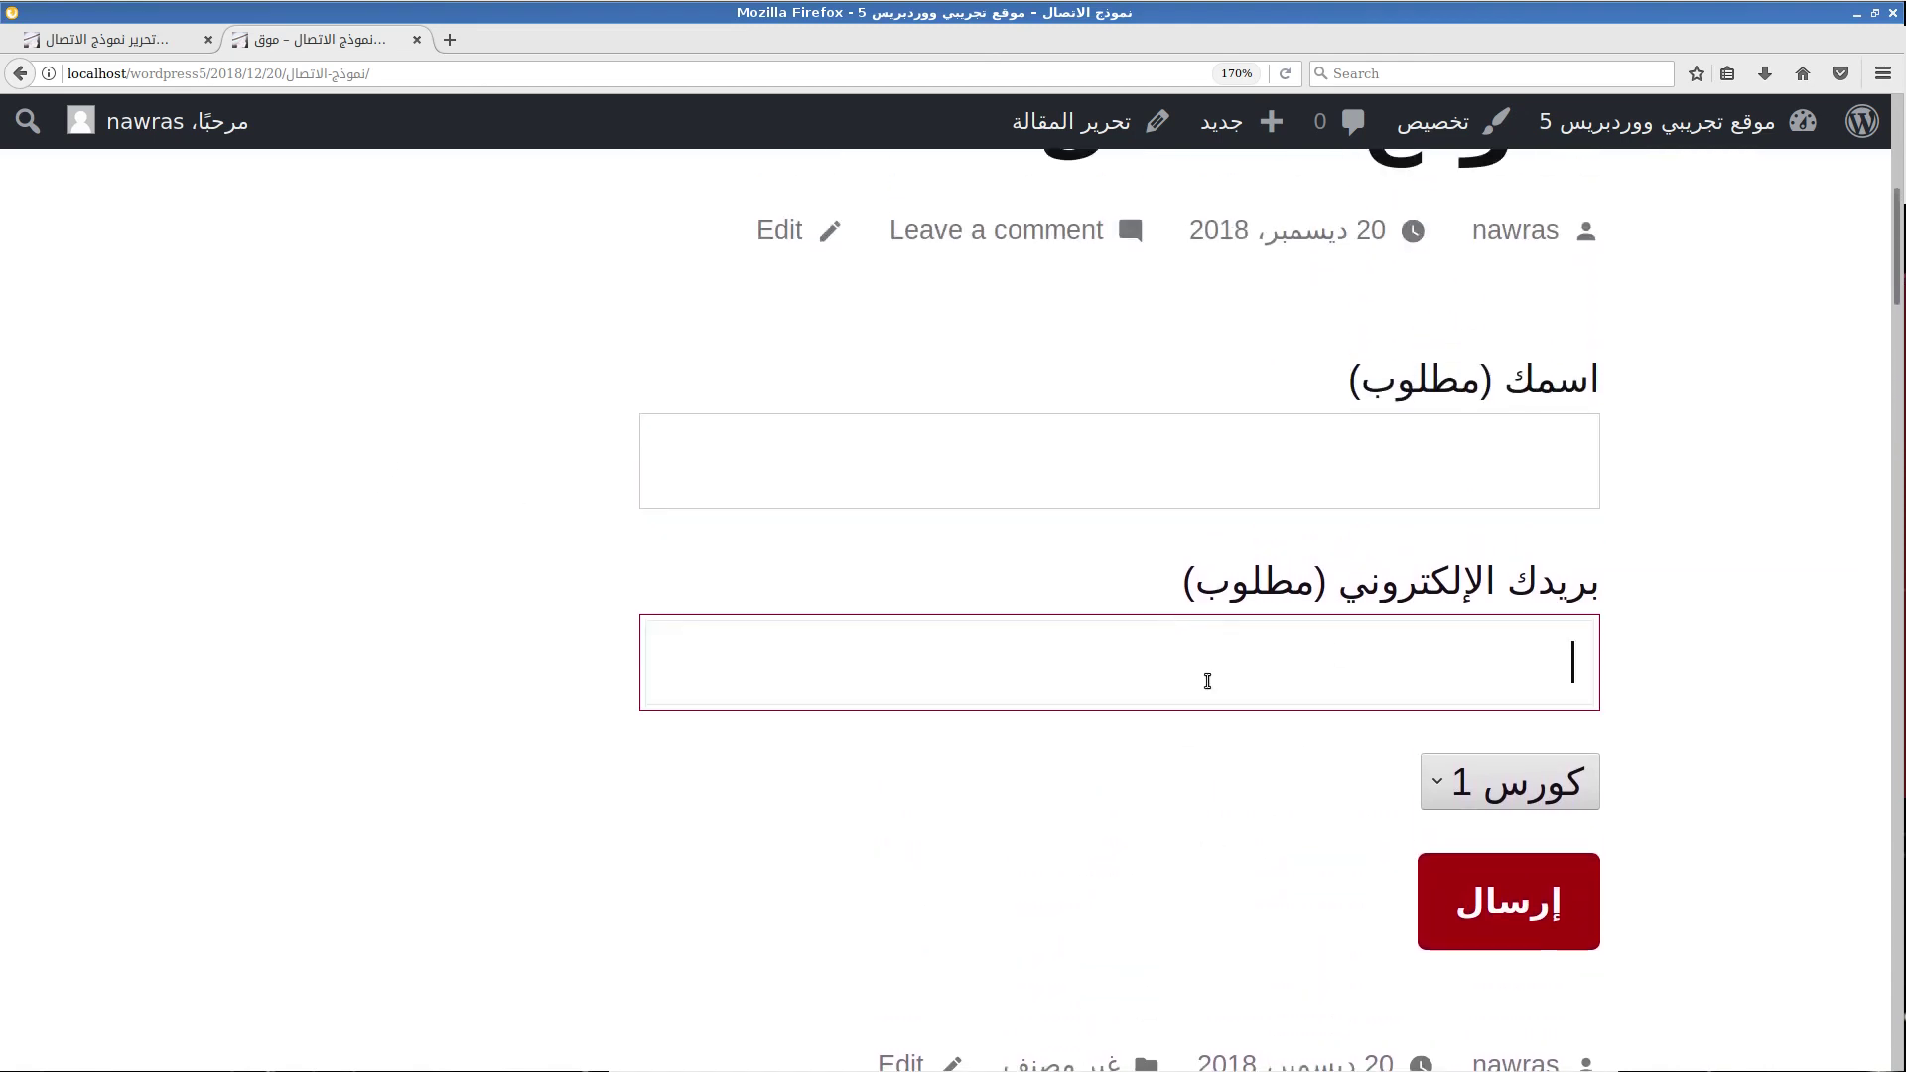
{"action": "left_click", "coordinate": [1482, 774]}
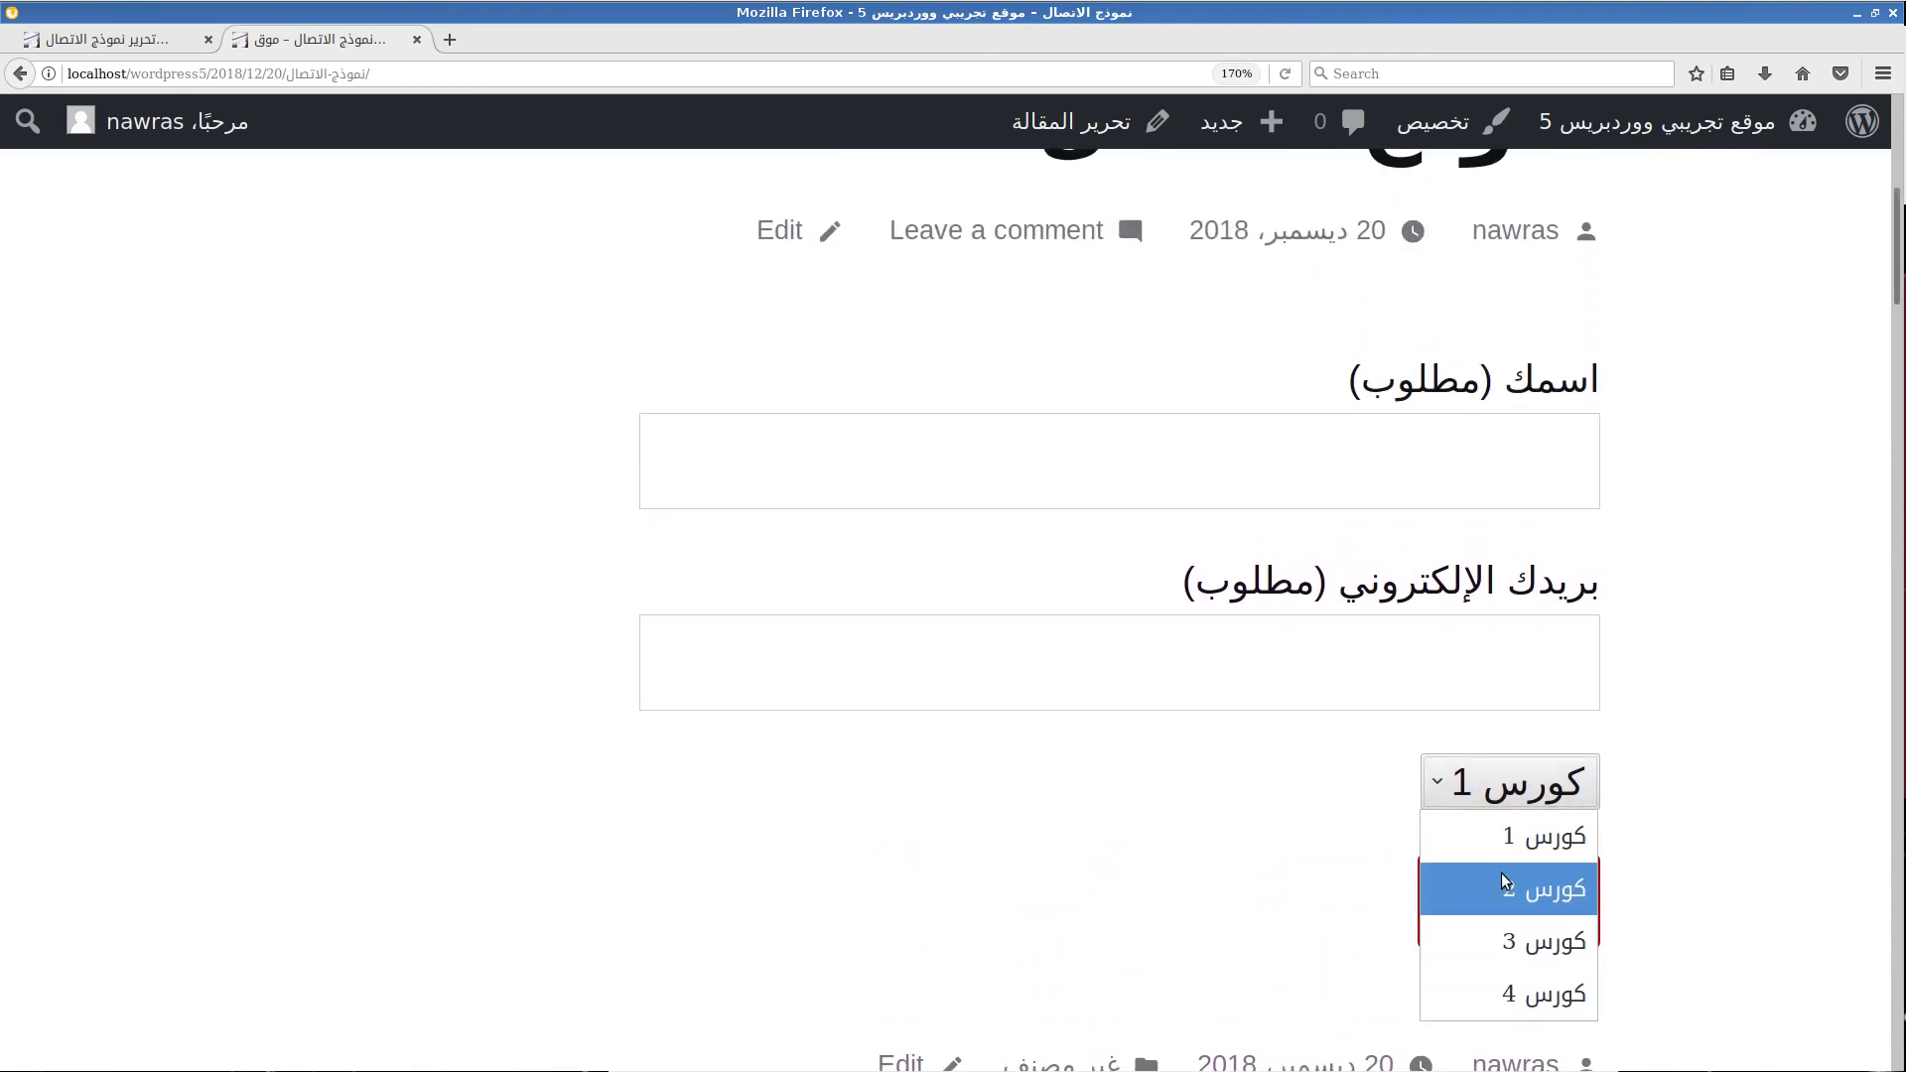
{"action": "left_click", "coordinate": [1193, 871]}
{"action": "key", "text": "Down"}
{"action": "scroll", "coordinate": [1191, 866], "scroll_direction": "down", "scroll_amount": 2}
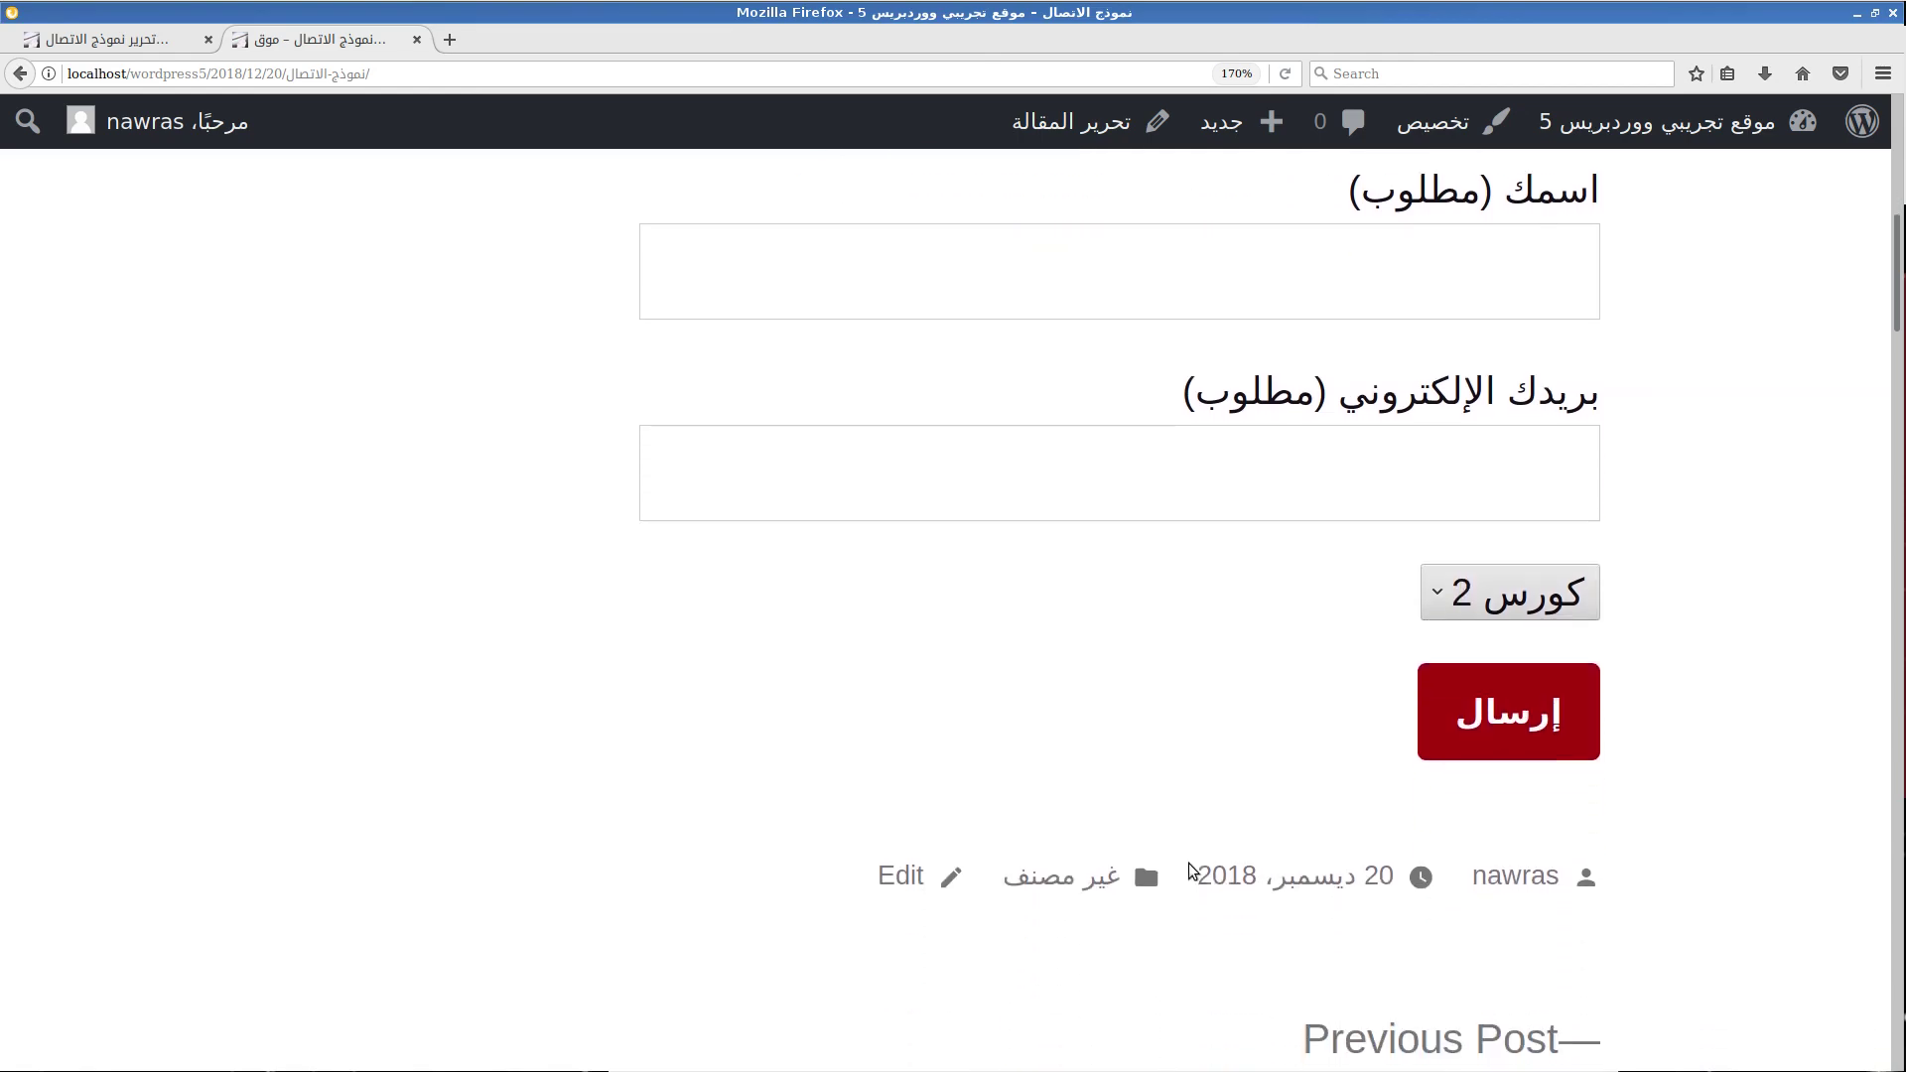
{"action": "left_click", "coordinate": [1486, 524]}
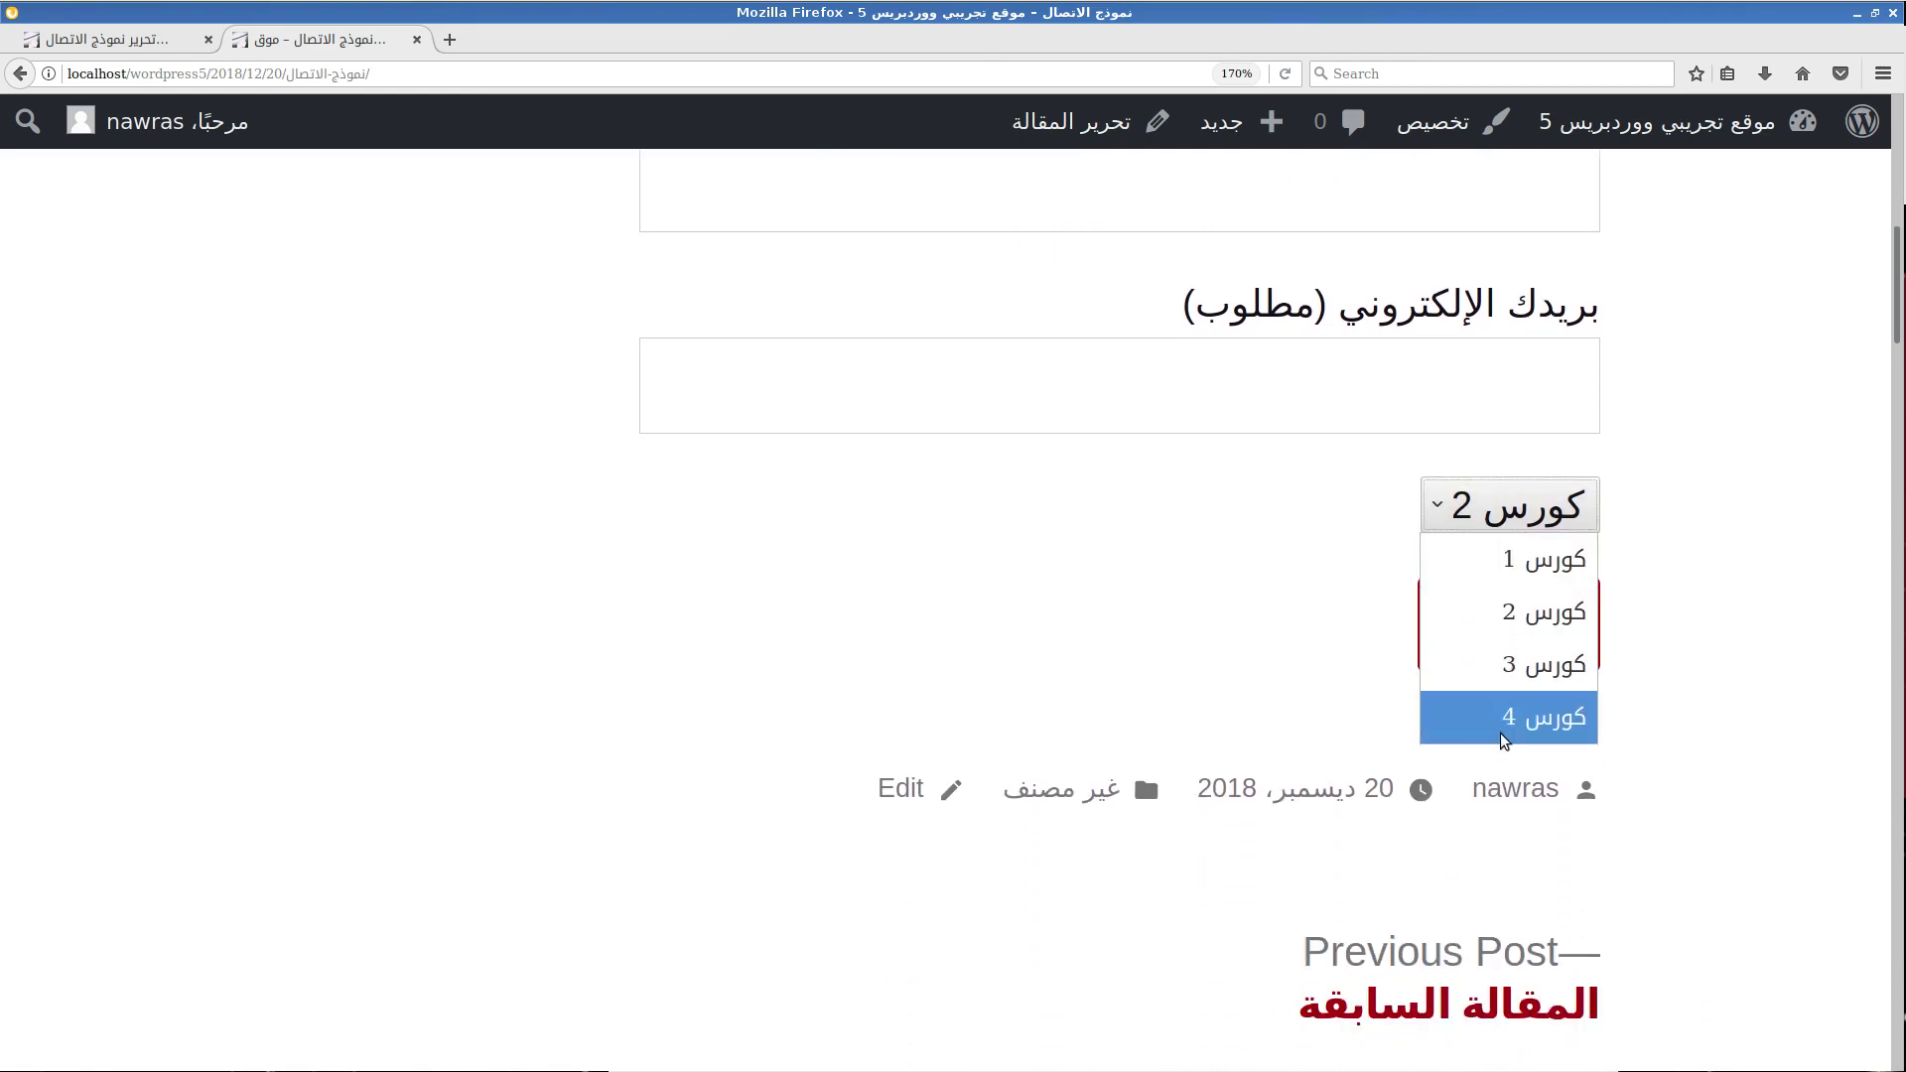
{"action": "left_click", "coordinate": [1229, 529]}
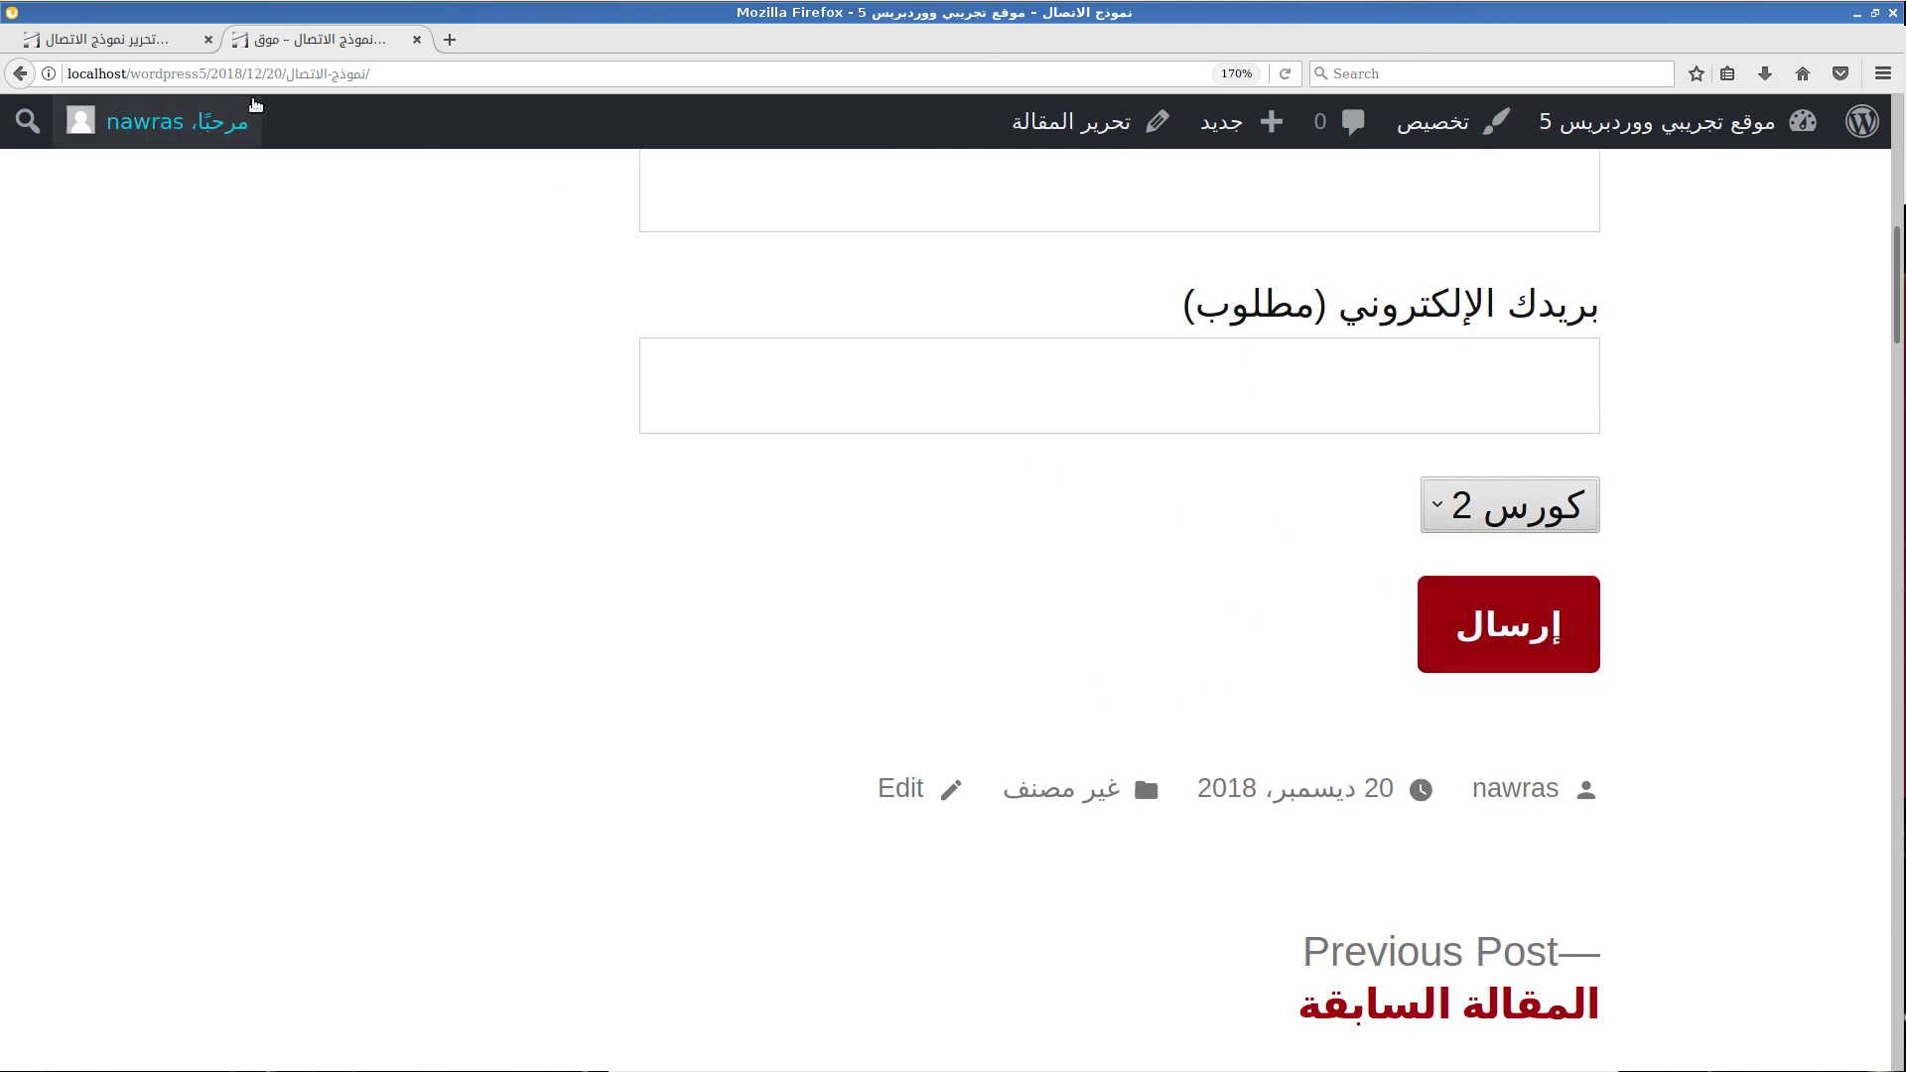
Return to the form editor and delete the drop-down menu tag above the submit button.
{"action": "left_click", "coordinate": [174, 42]}
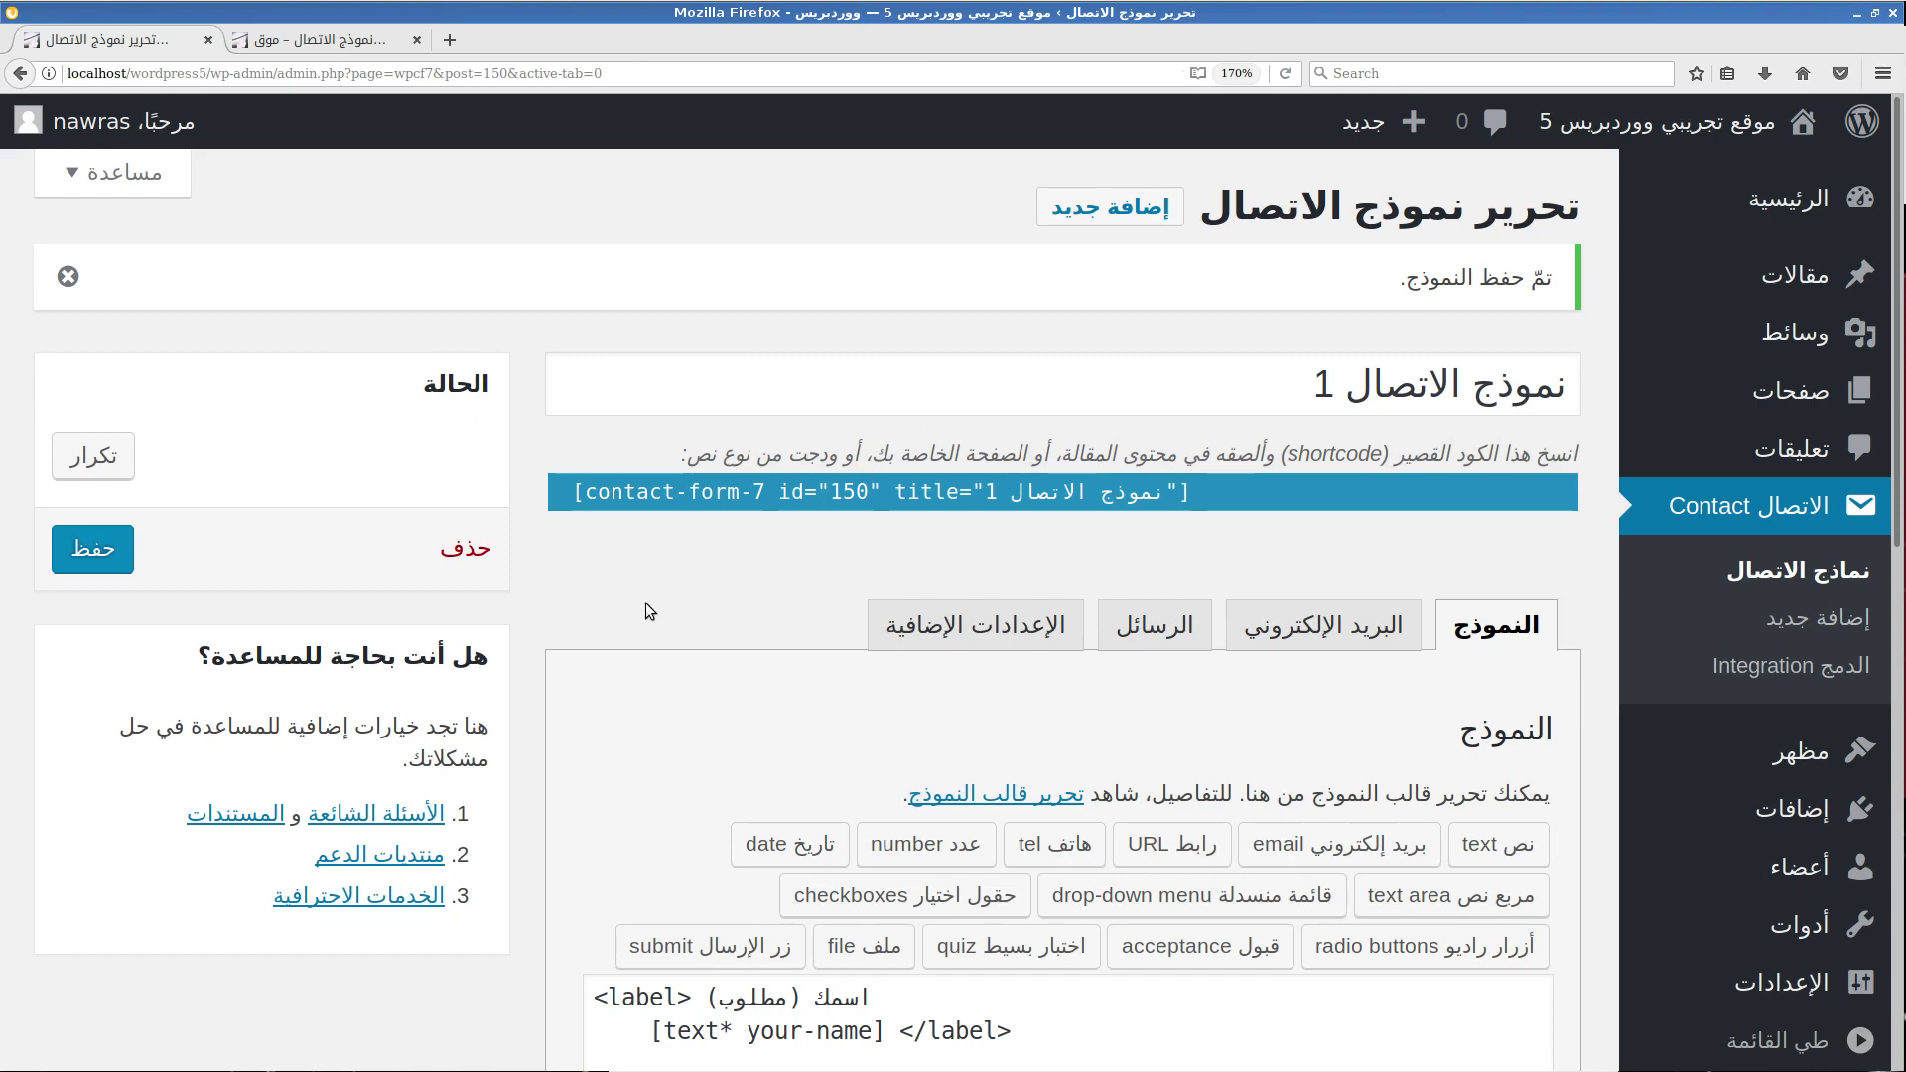
{"action": "scroll", "coordinate": [646, 604], "scroll_direction": "down", "scroll_amount": 4}
{"action": "scroll", "coordinate": [645, 603], "scroll_direction": "down", "scroll_amount": 2}
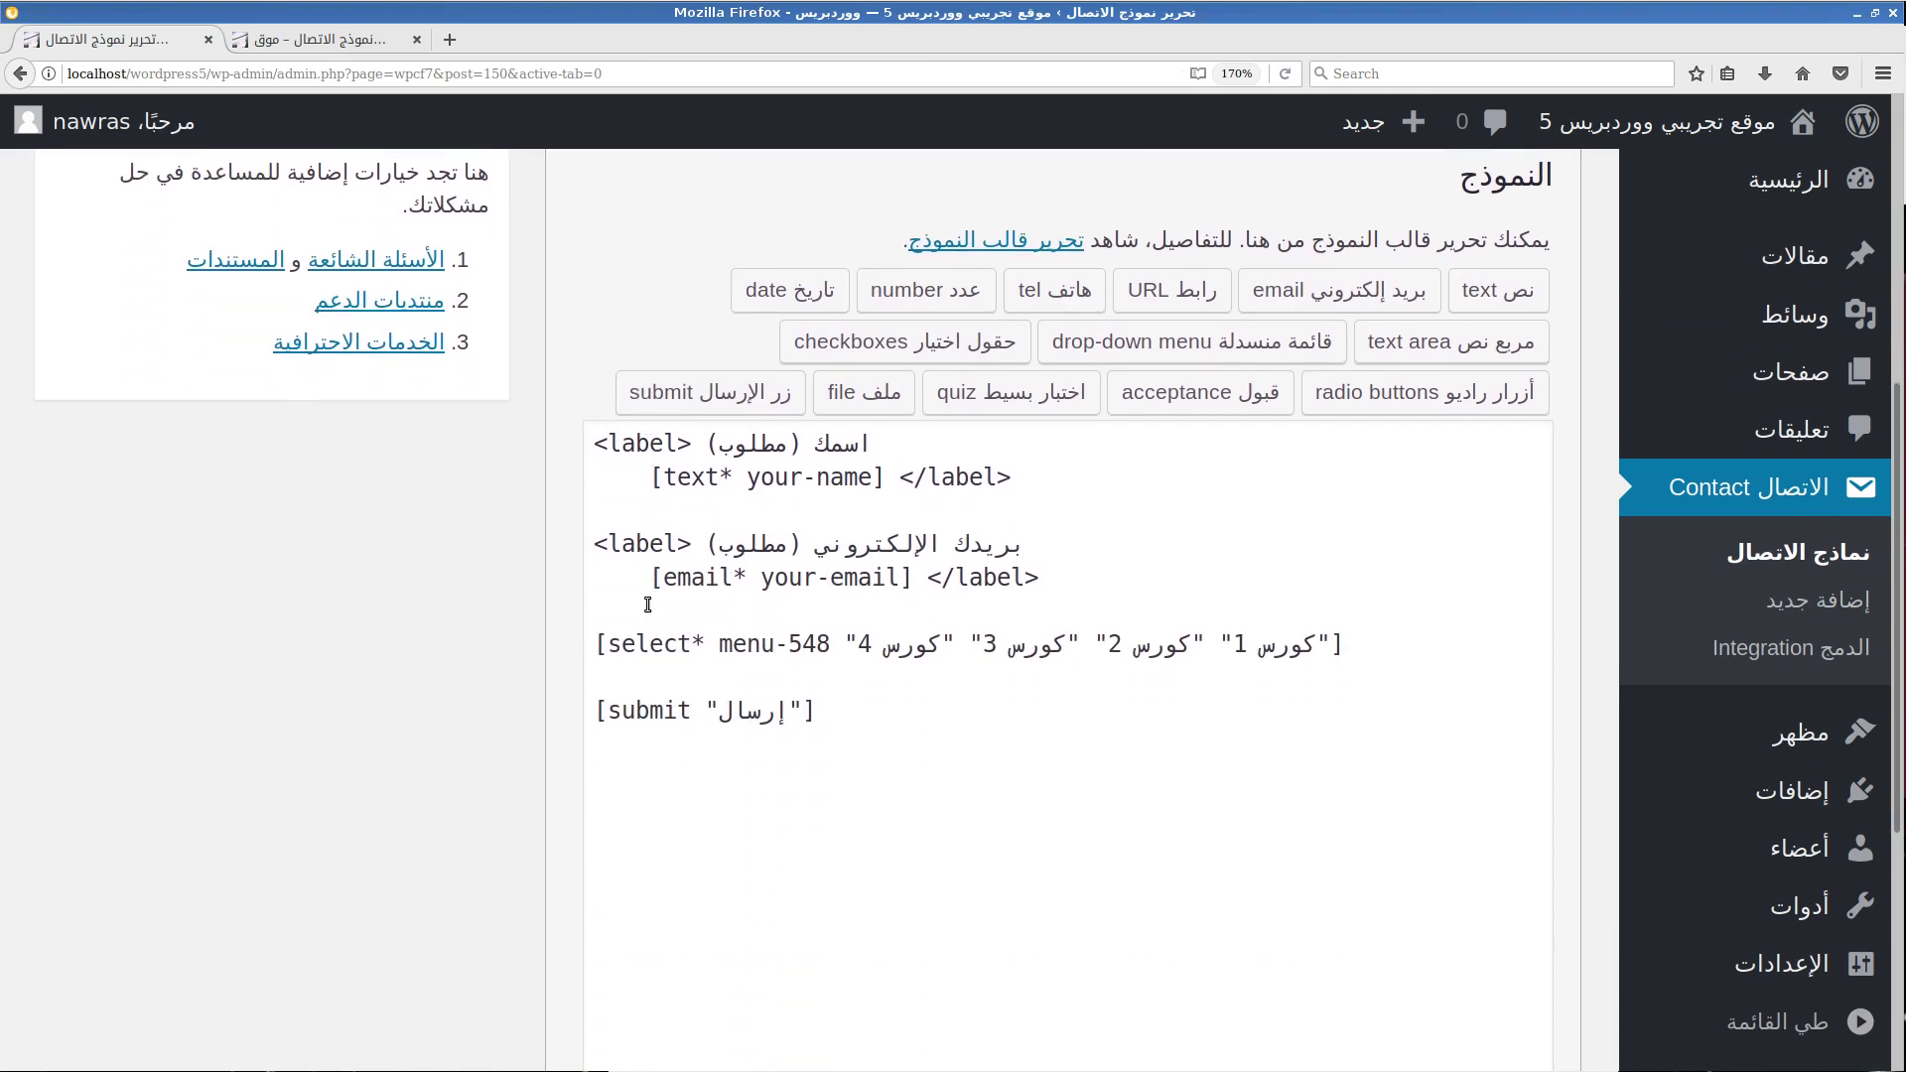
{"action": "triple_click", "coordinate": [707, 645]}
{"action": "key", "text": "BackSpace"}
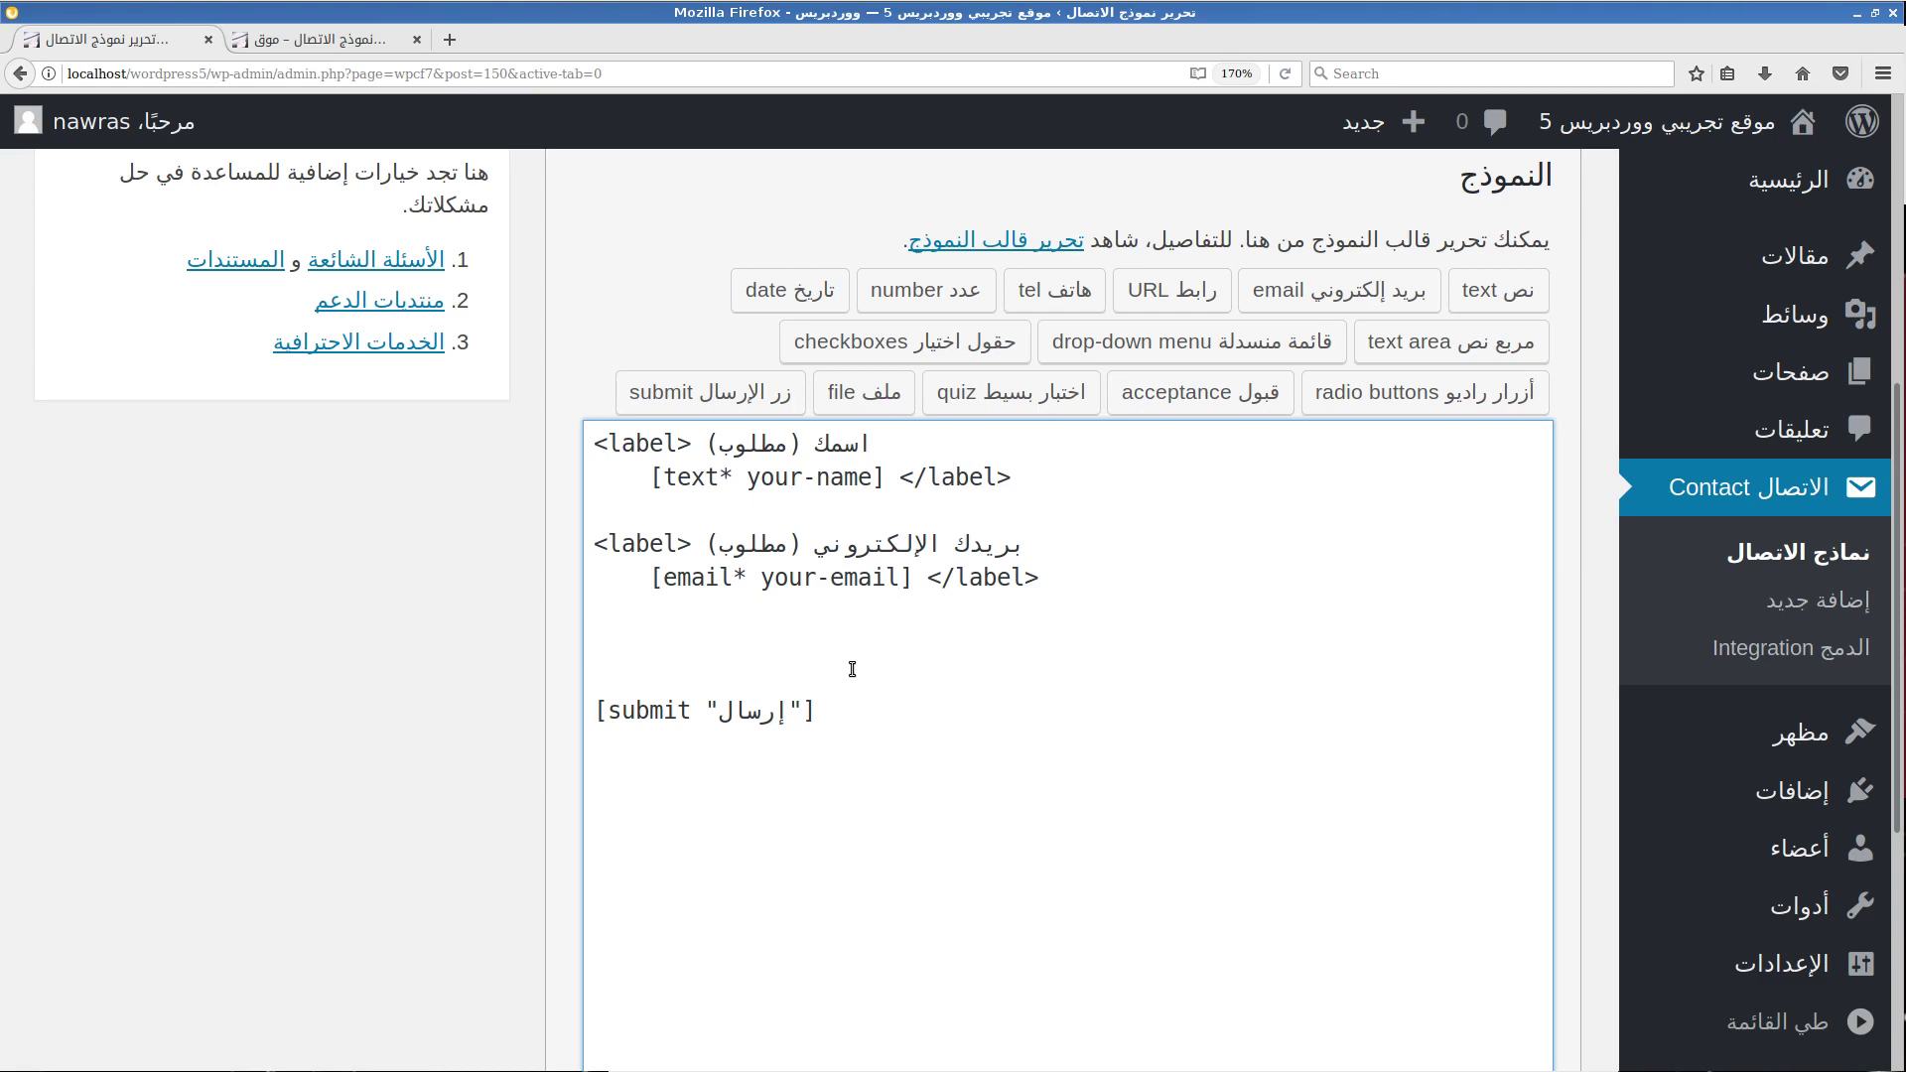
Set up a radio buttons field with the options كورس 1, كورس 2, كورس 3 and كورس 4, one per line.
{"action": "left_click", "coordinate": [1336, 408]}
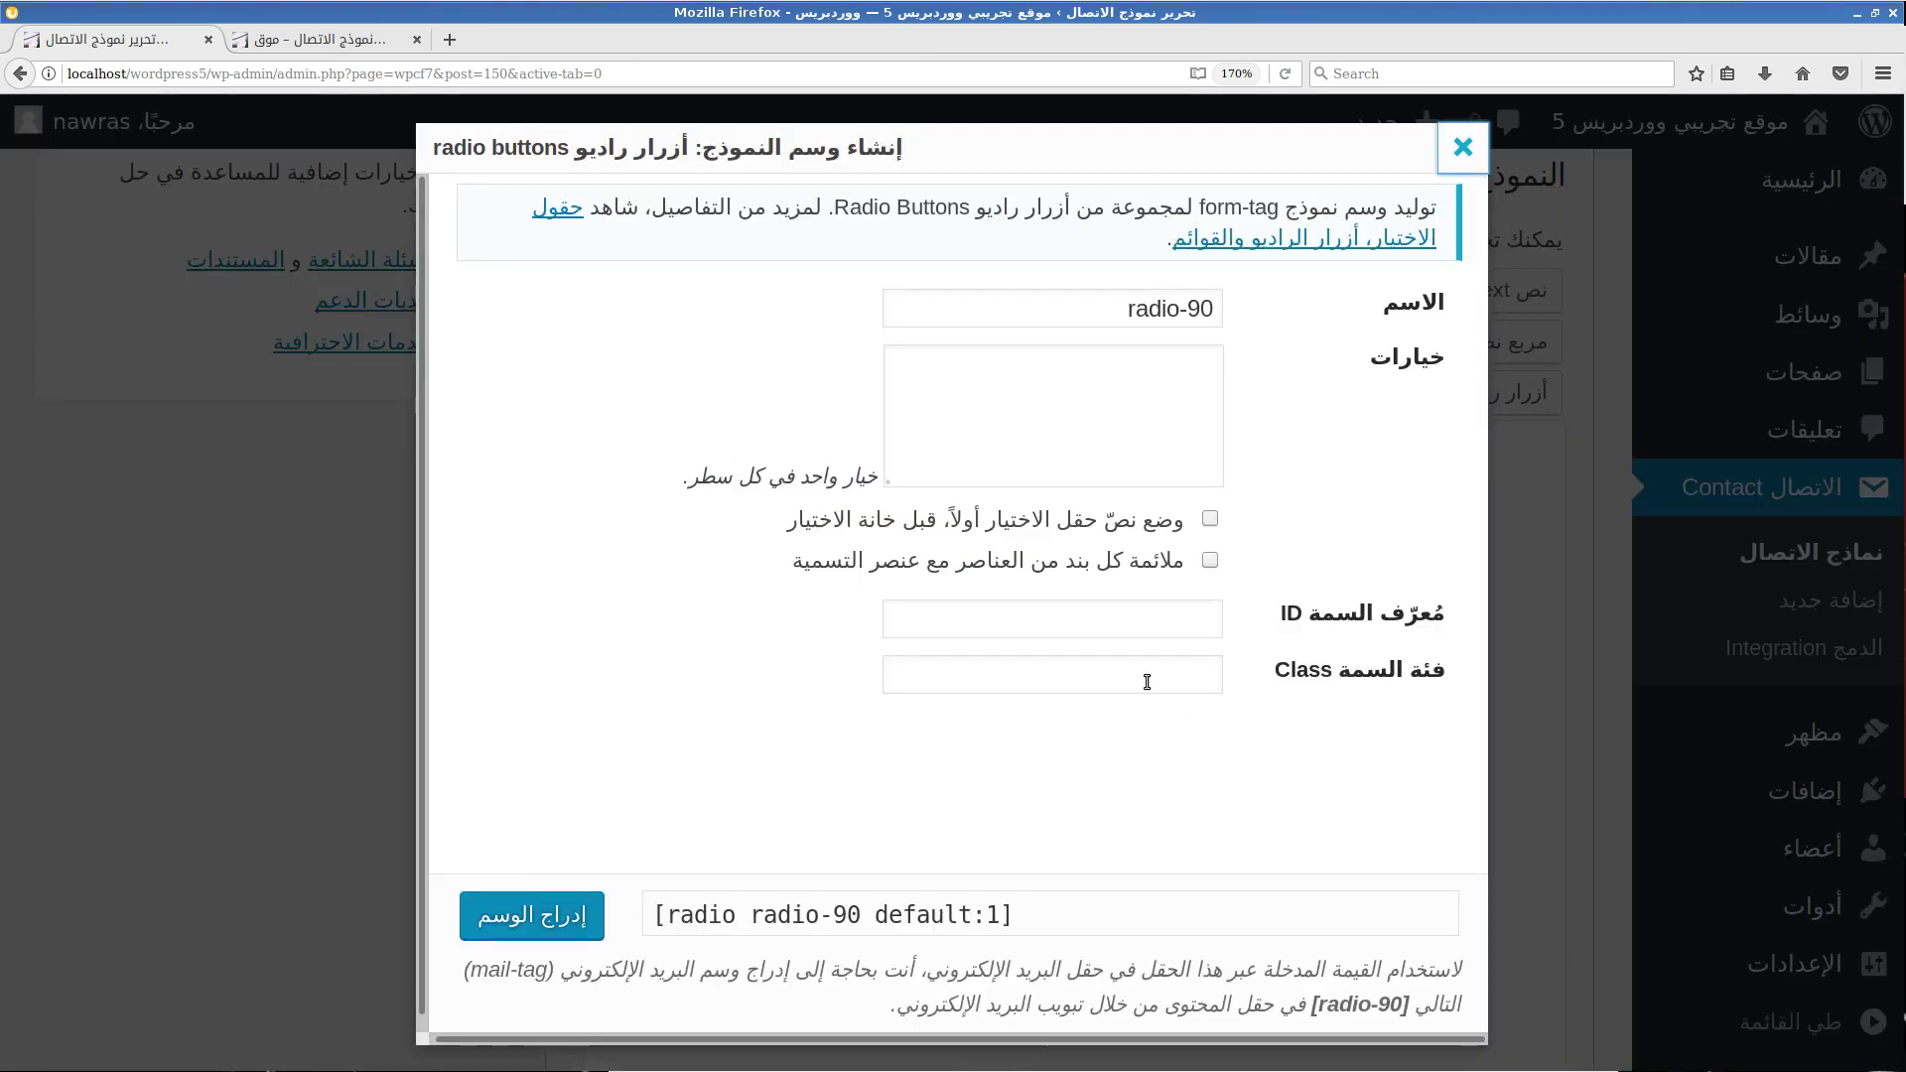
{"action": "left_click", "coordinate": [1129, 387]}
{"action": "type", "text": "كورس 1 "}
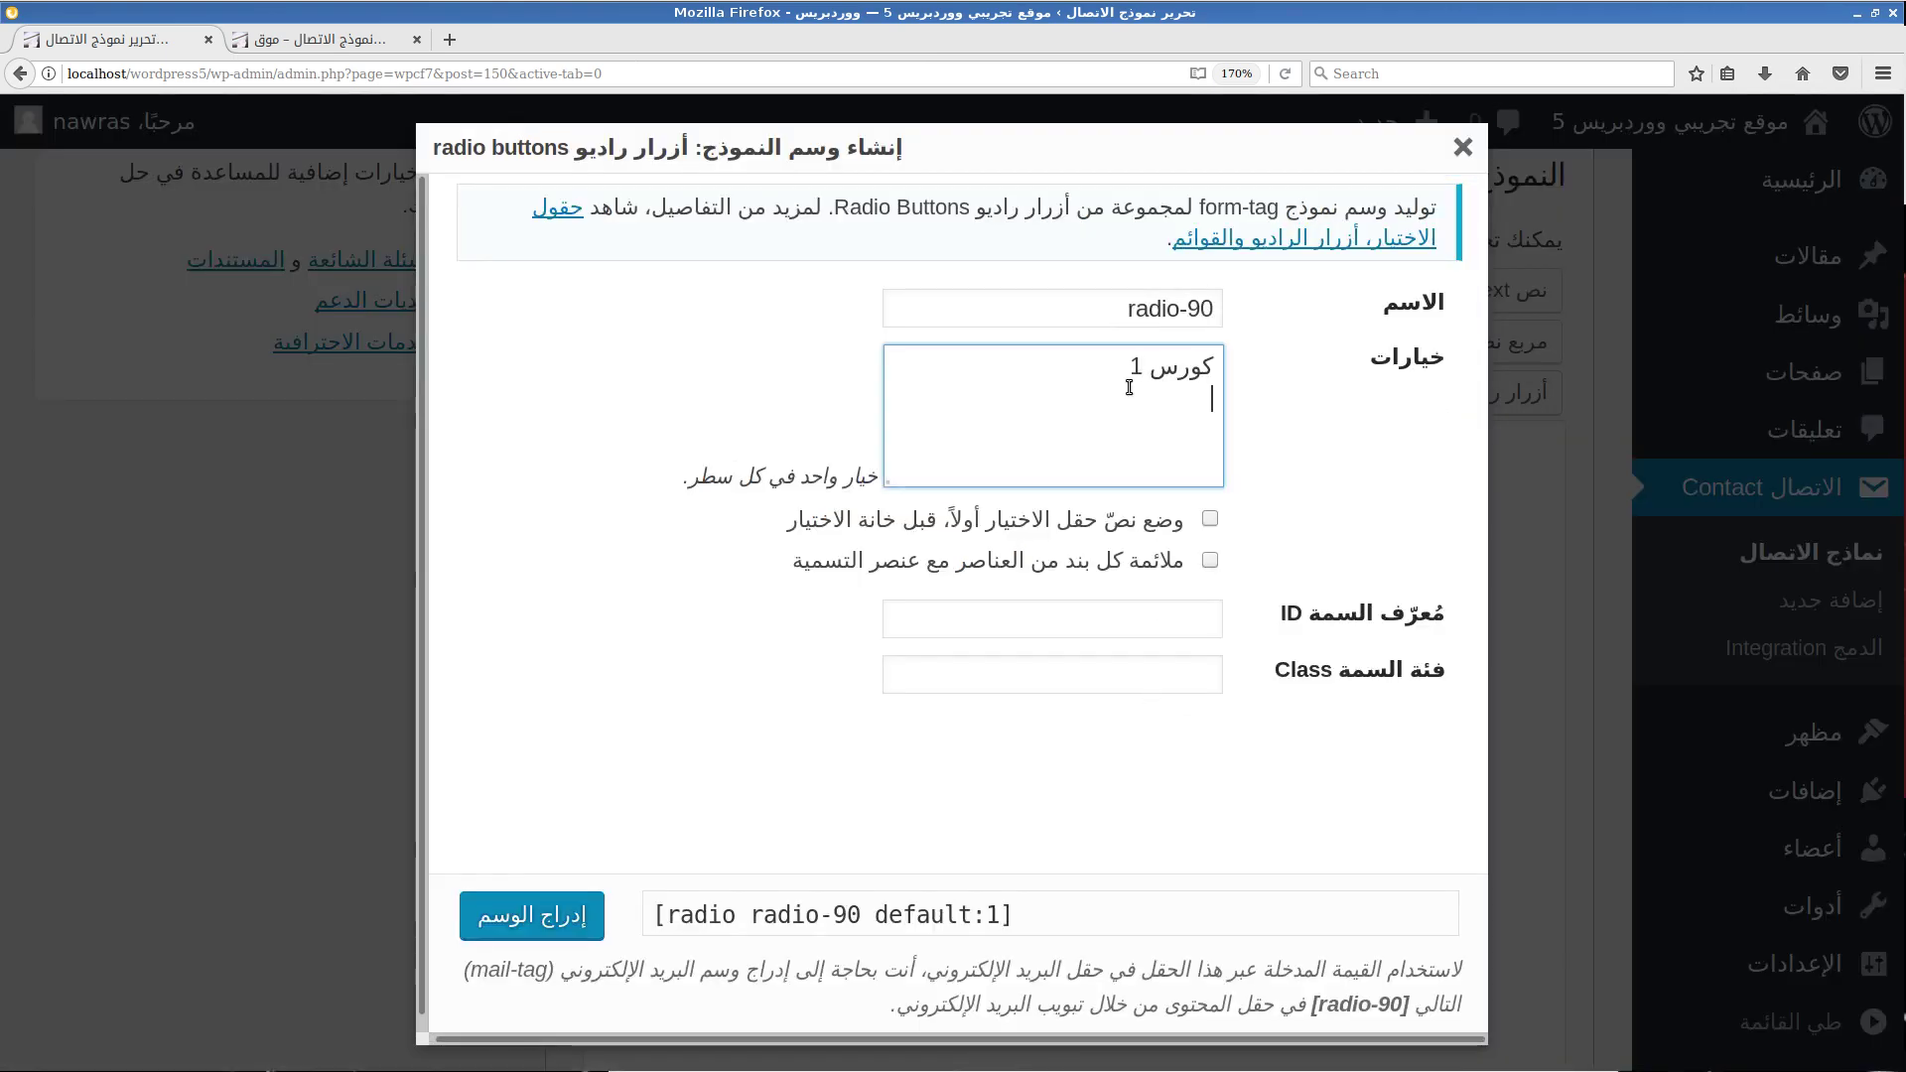
{"action": "type", "text": "كورس 2 "}
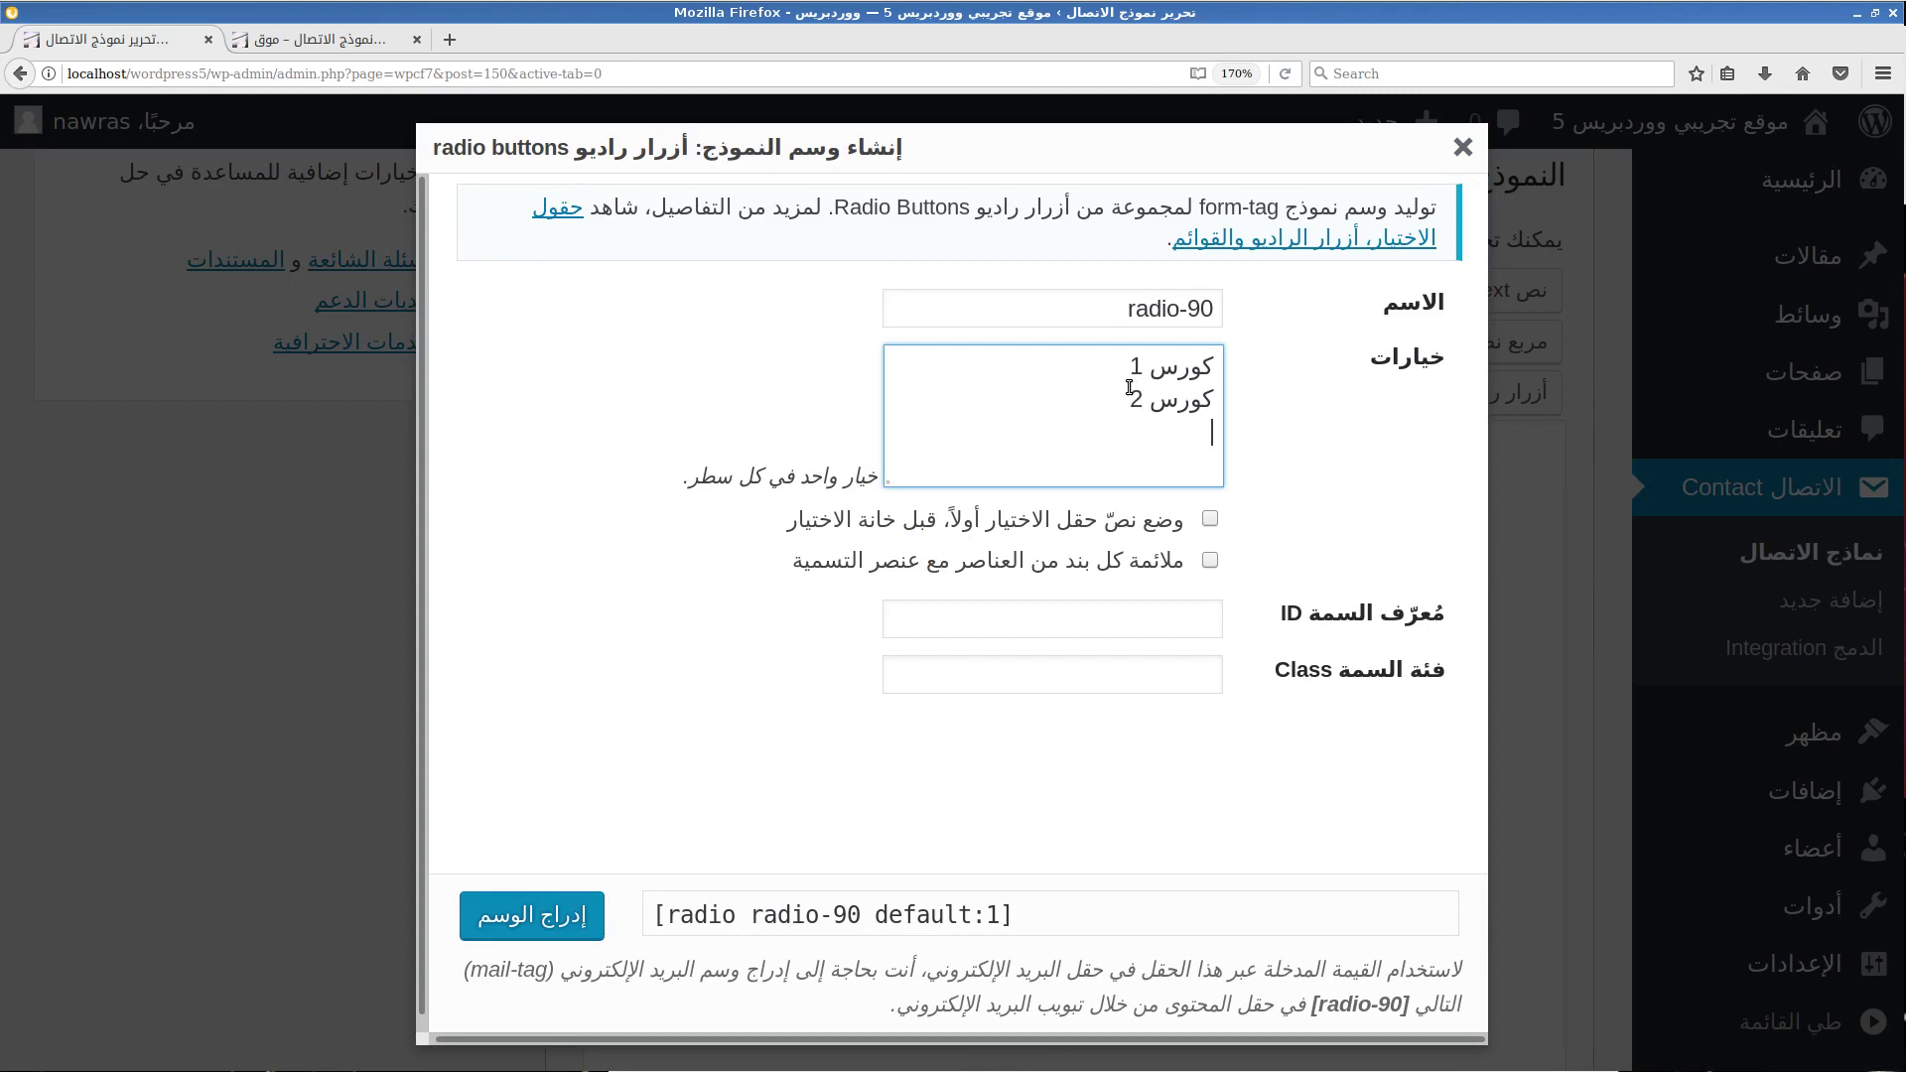
{"action": "type", "text": "كورس 3 "}
{"action": "type", "text": "كورس 4"}
Insert the radio buttons tag into the form template and save the contact form.
{"action": "left_click", "coordinate": [544, 899]}
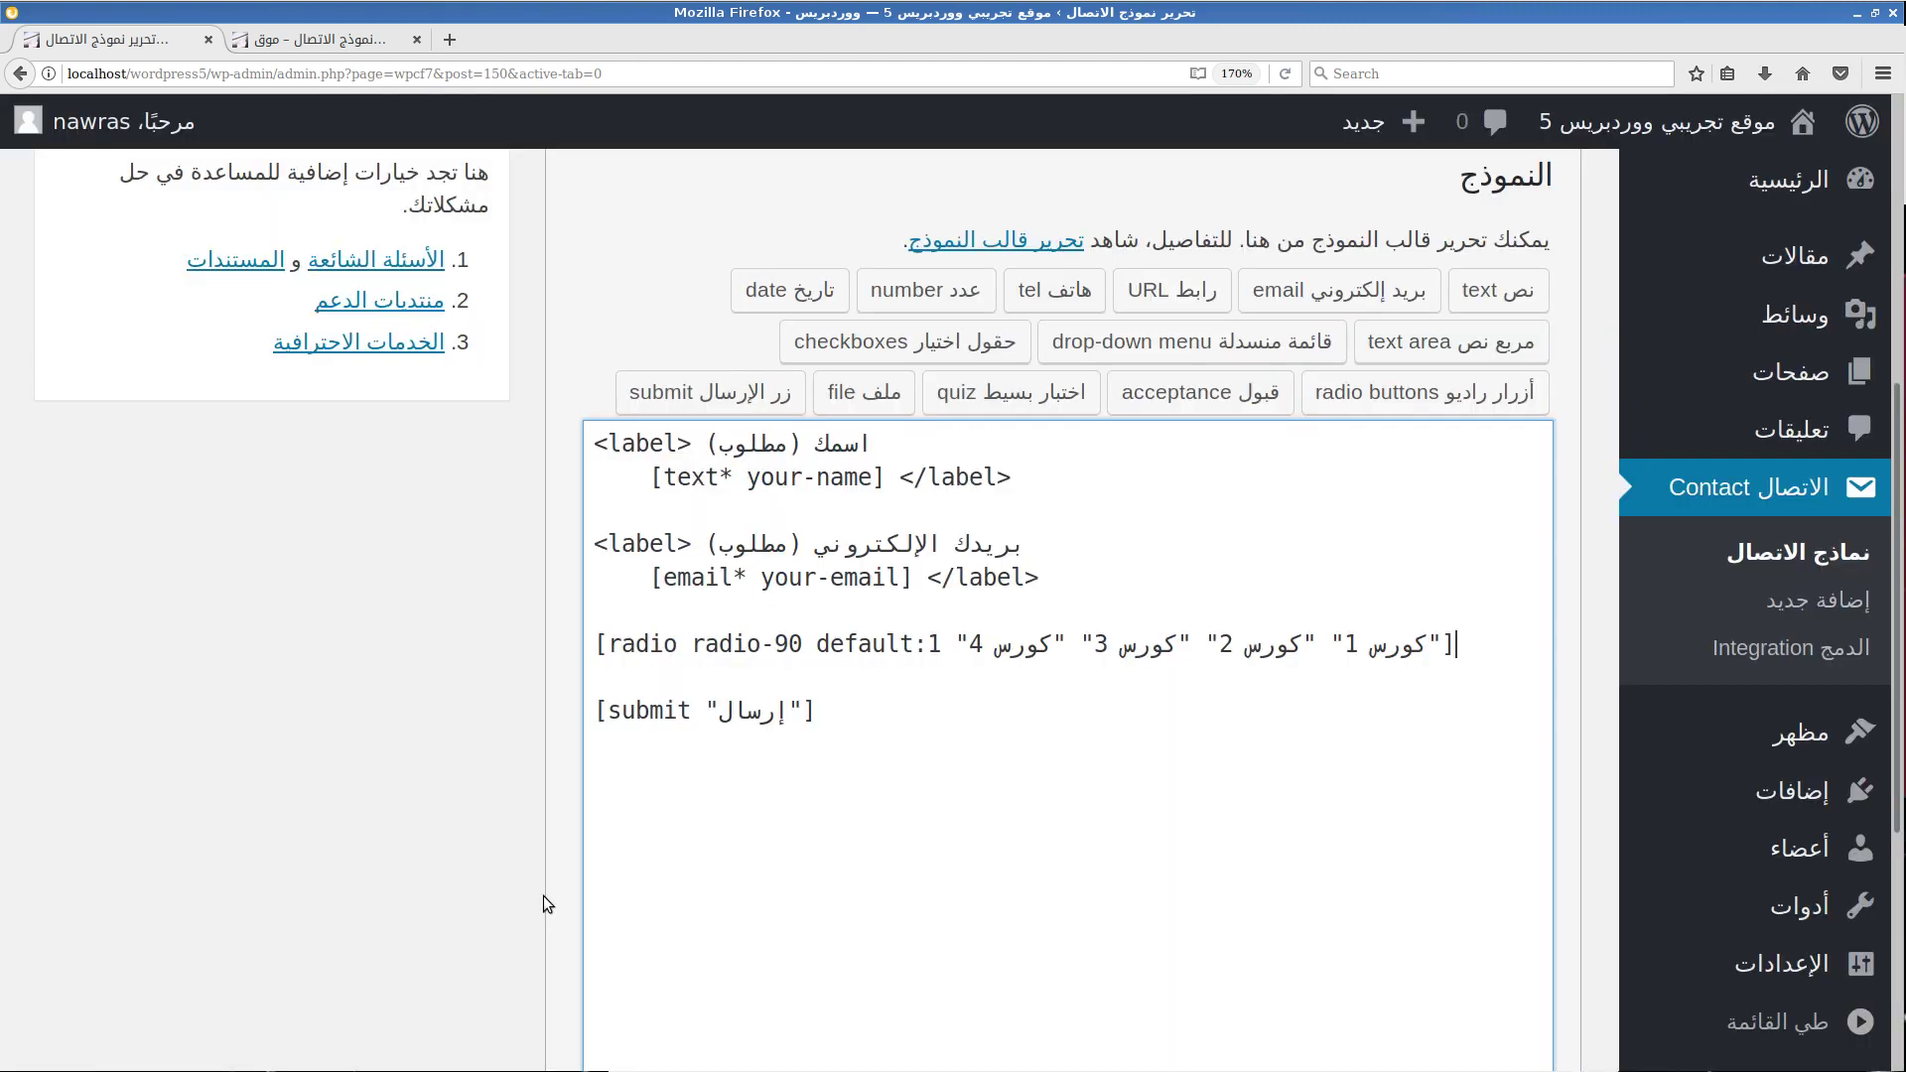
{"action": "scroll", "coordinate": [406, 730], "scroll_direction": "up", "scroll_amount": 2}
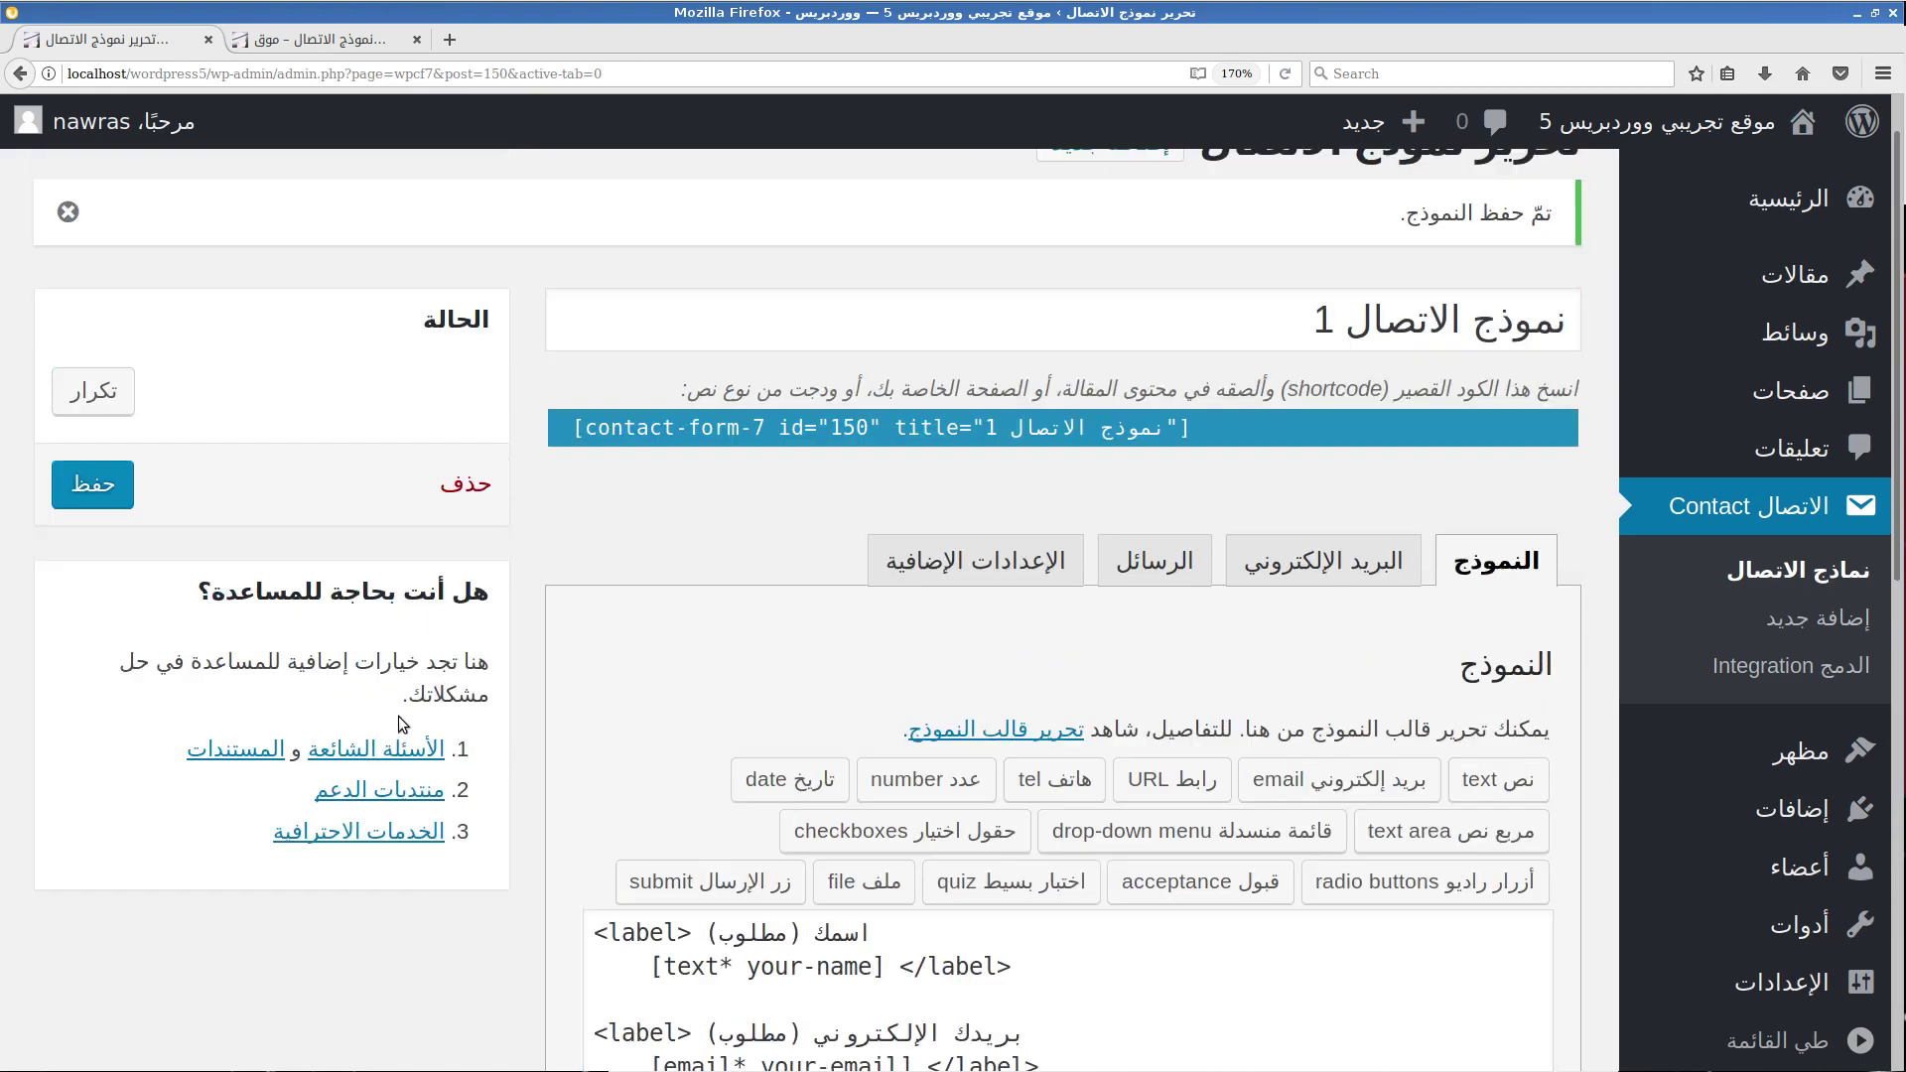
{"action": "scroll", "coordinate": [398, 717], "scroll_direction": "up", "scroll_amount": 2}
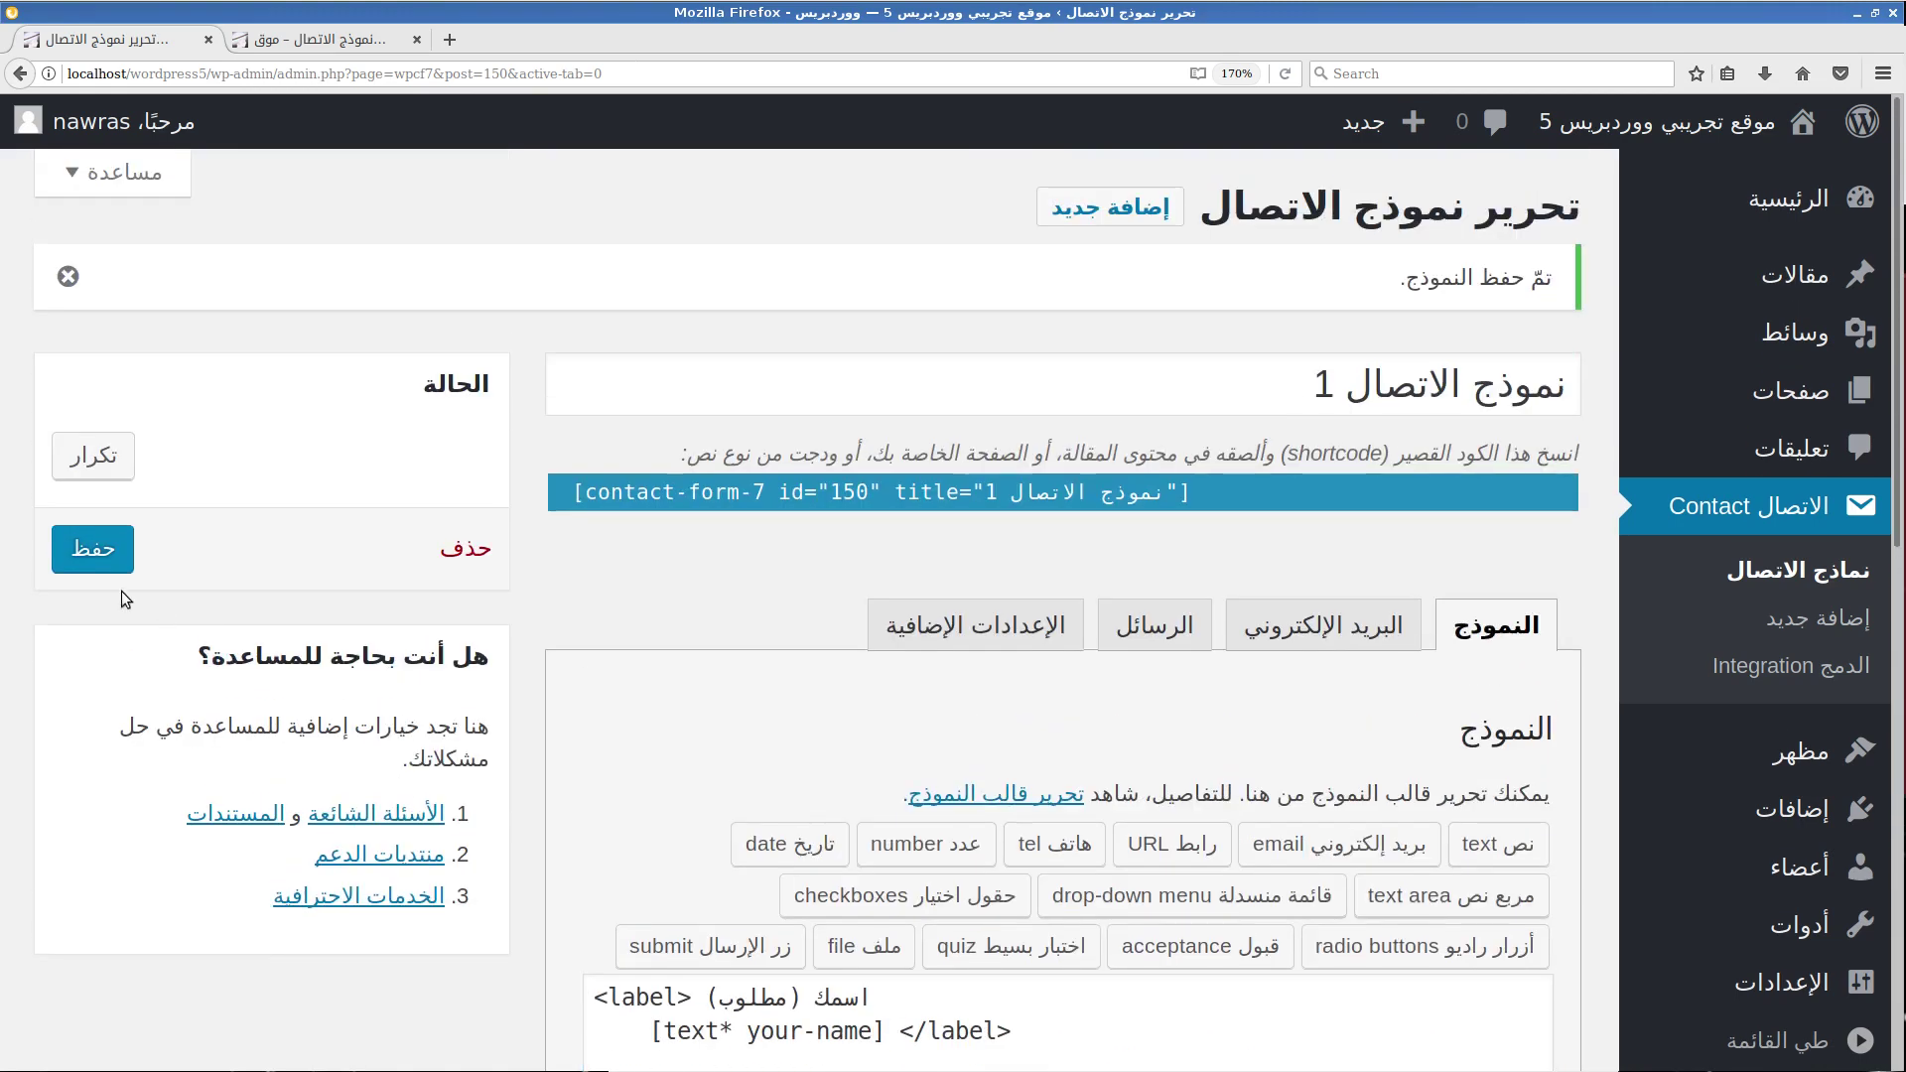
{"action": "left_click", "coordinate": [87, 551]}
Reload the published form page and test the radio buttons by choosing كورس 2, كورس 3 and كورس 4 in turn.
{"action": "left_click", "coordinate": [335, 40]}
{"action": "left_click", "coordinate": [341, 72]}
{"action": "key", "text": "Return"}
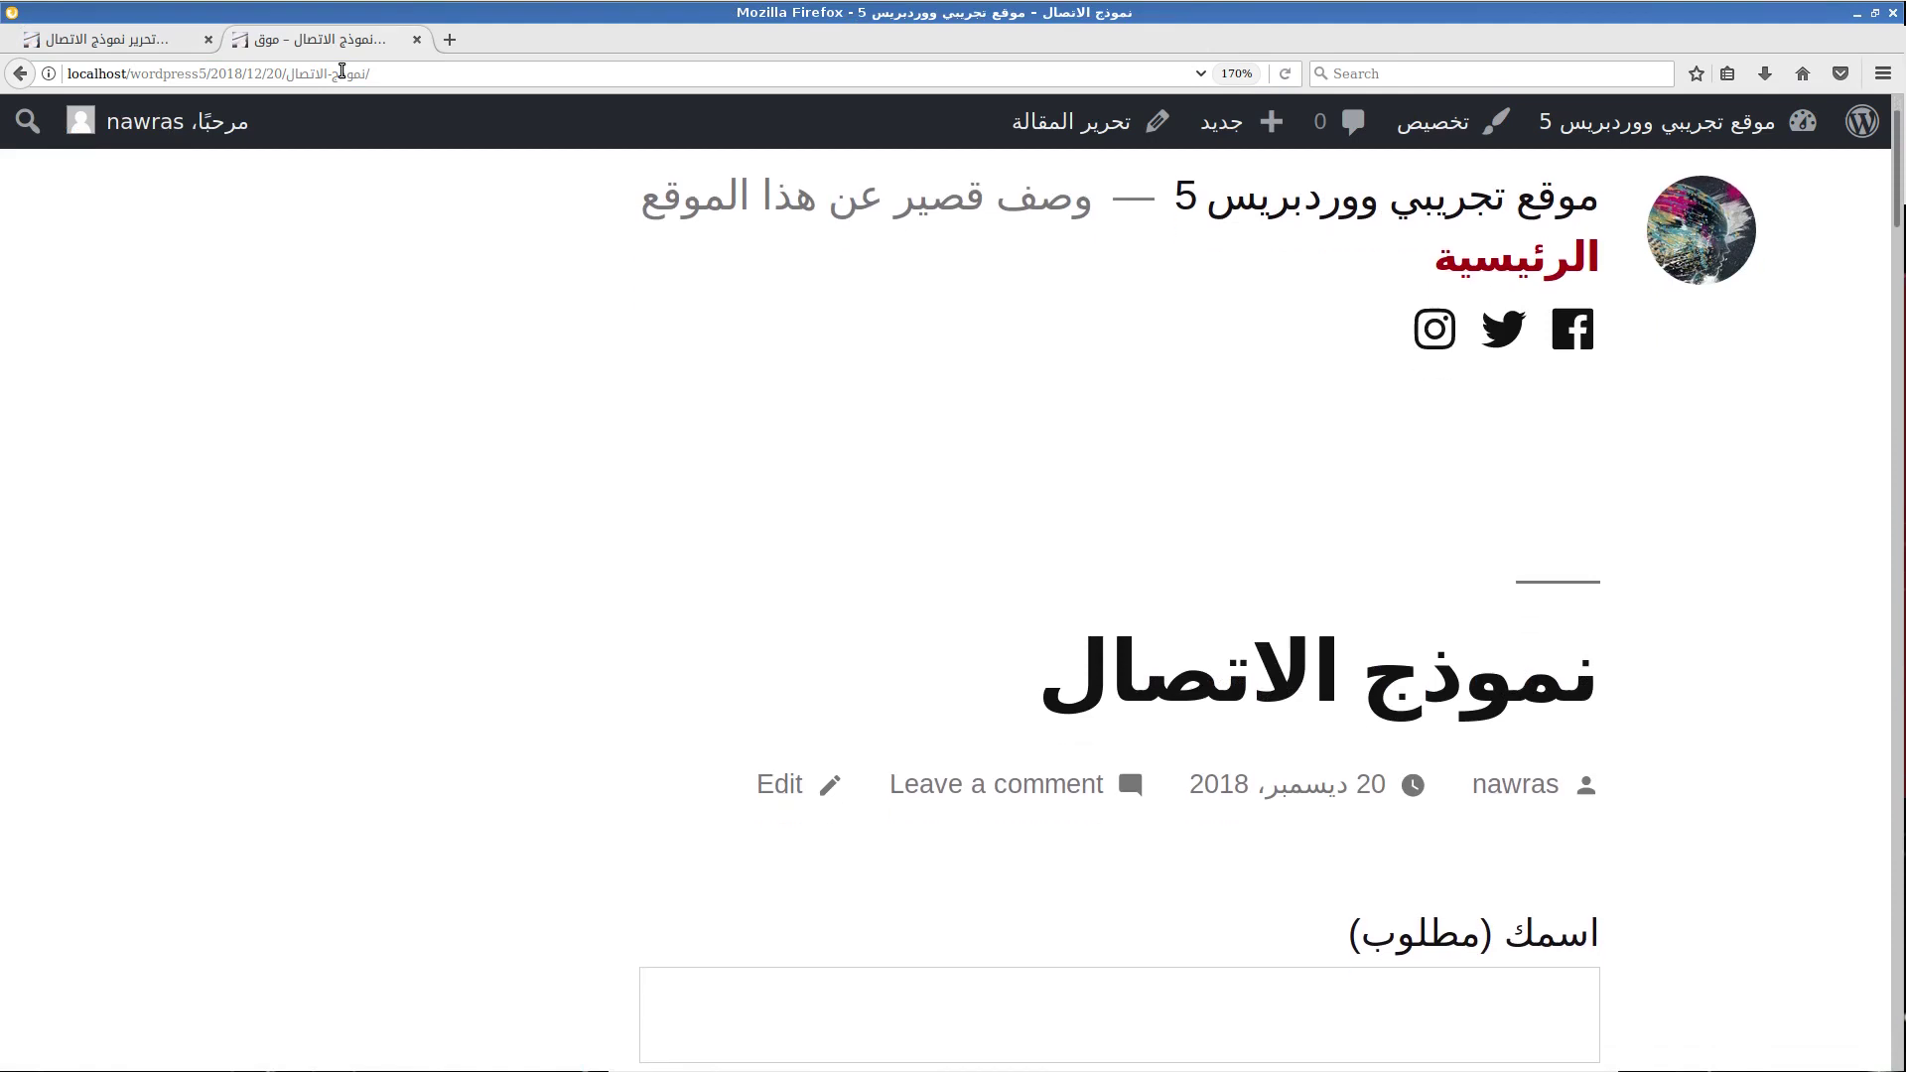
{"action": "key", "text": "Down"}
{"action": "key", "text": "Down"}
{"action": "key", "text": "Down"}
{"action": "key", "text": "Down"}
{"action": "key", "text": "Down"}
{"action": "left_click", "coordinate": [812, 435]}
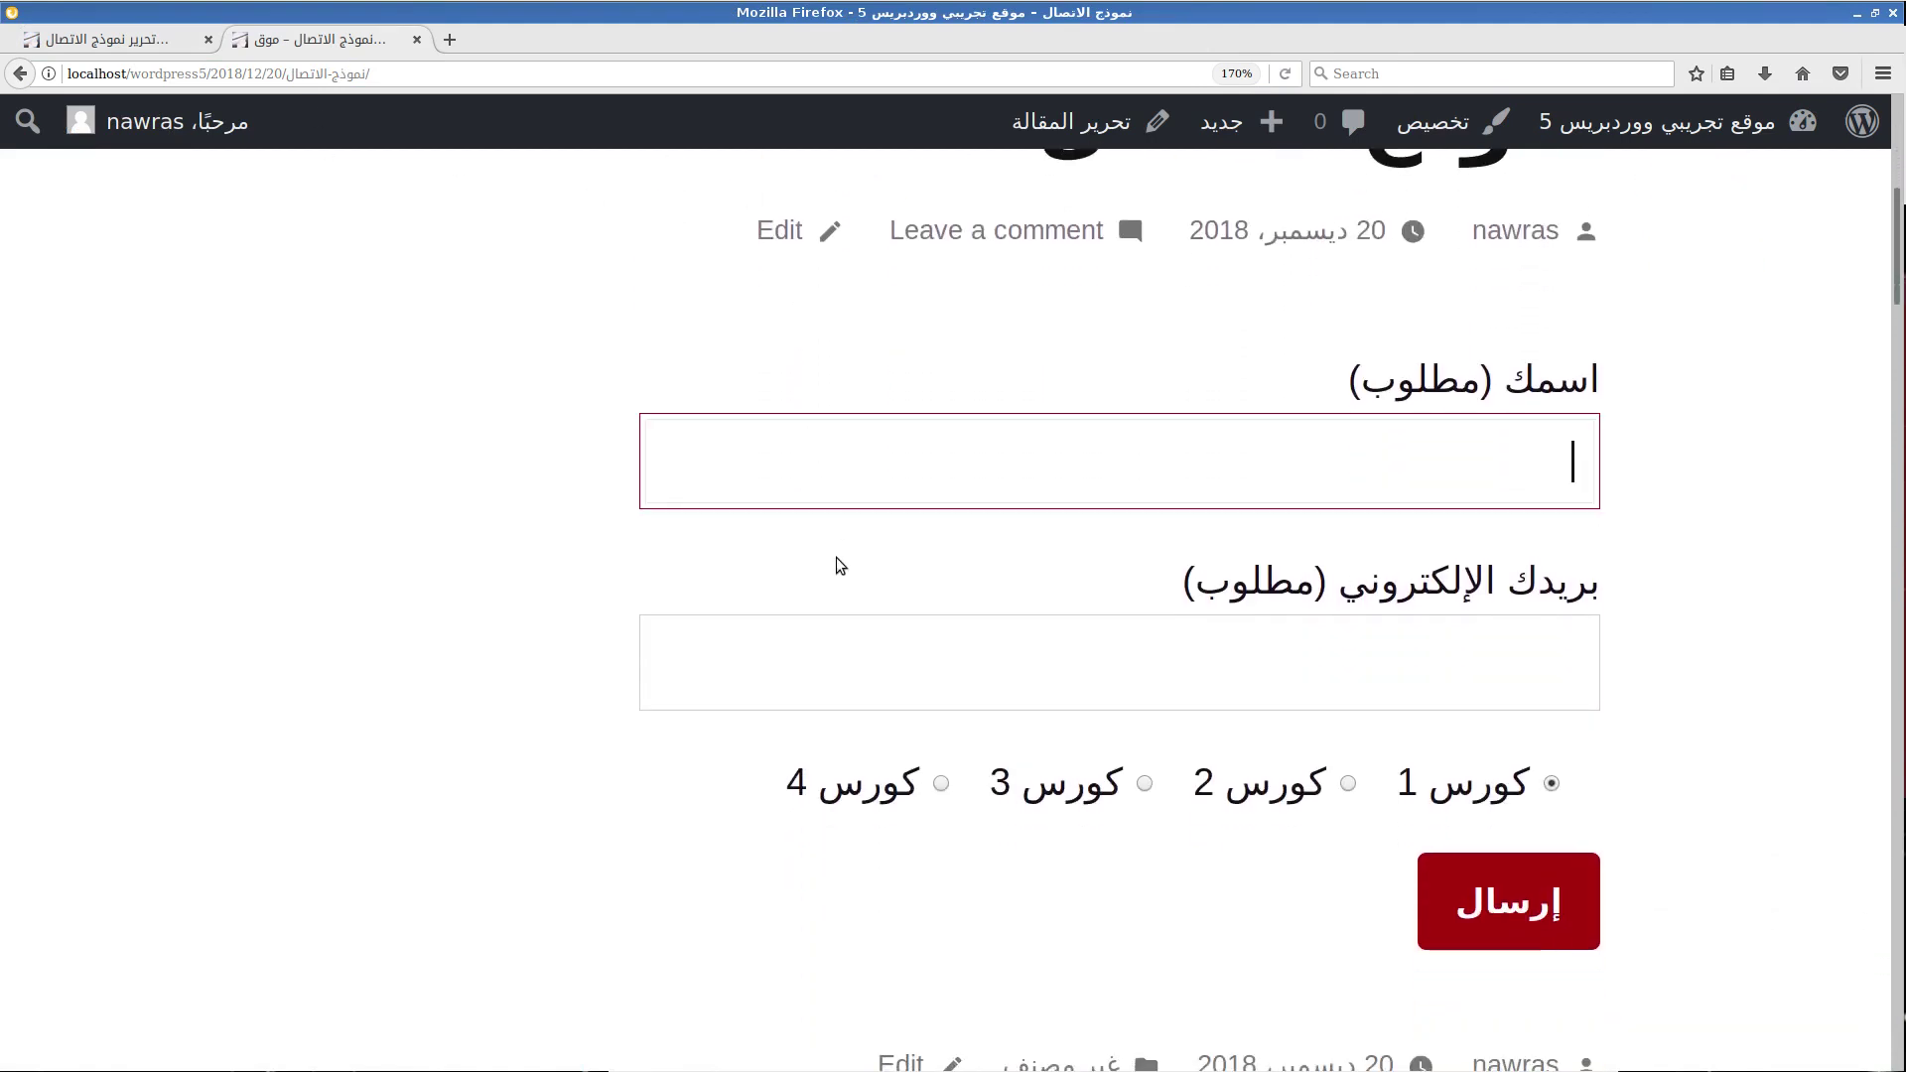
{"action": "left_click", "coordinate": [842, 635]}
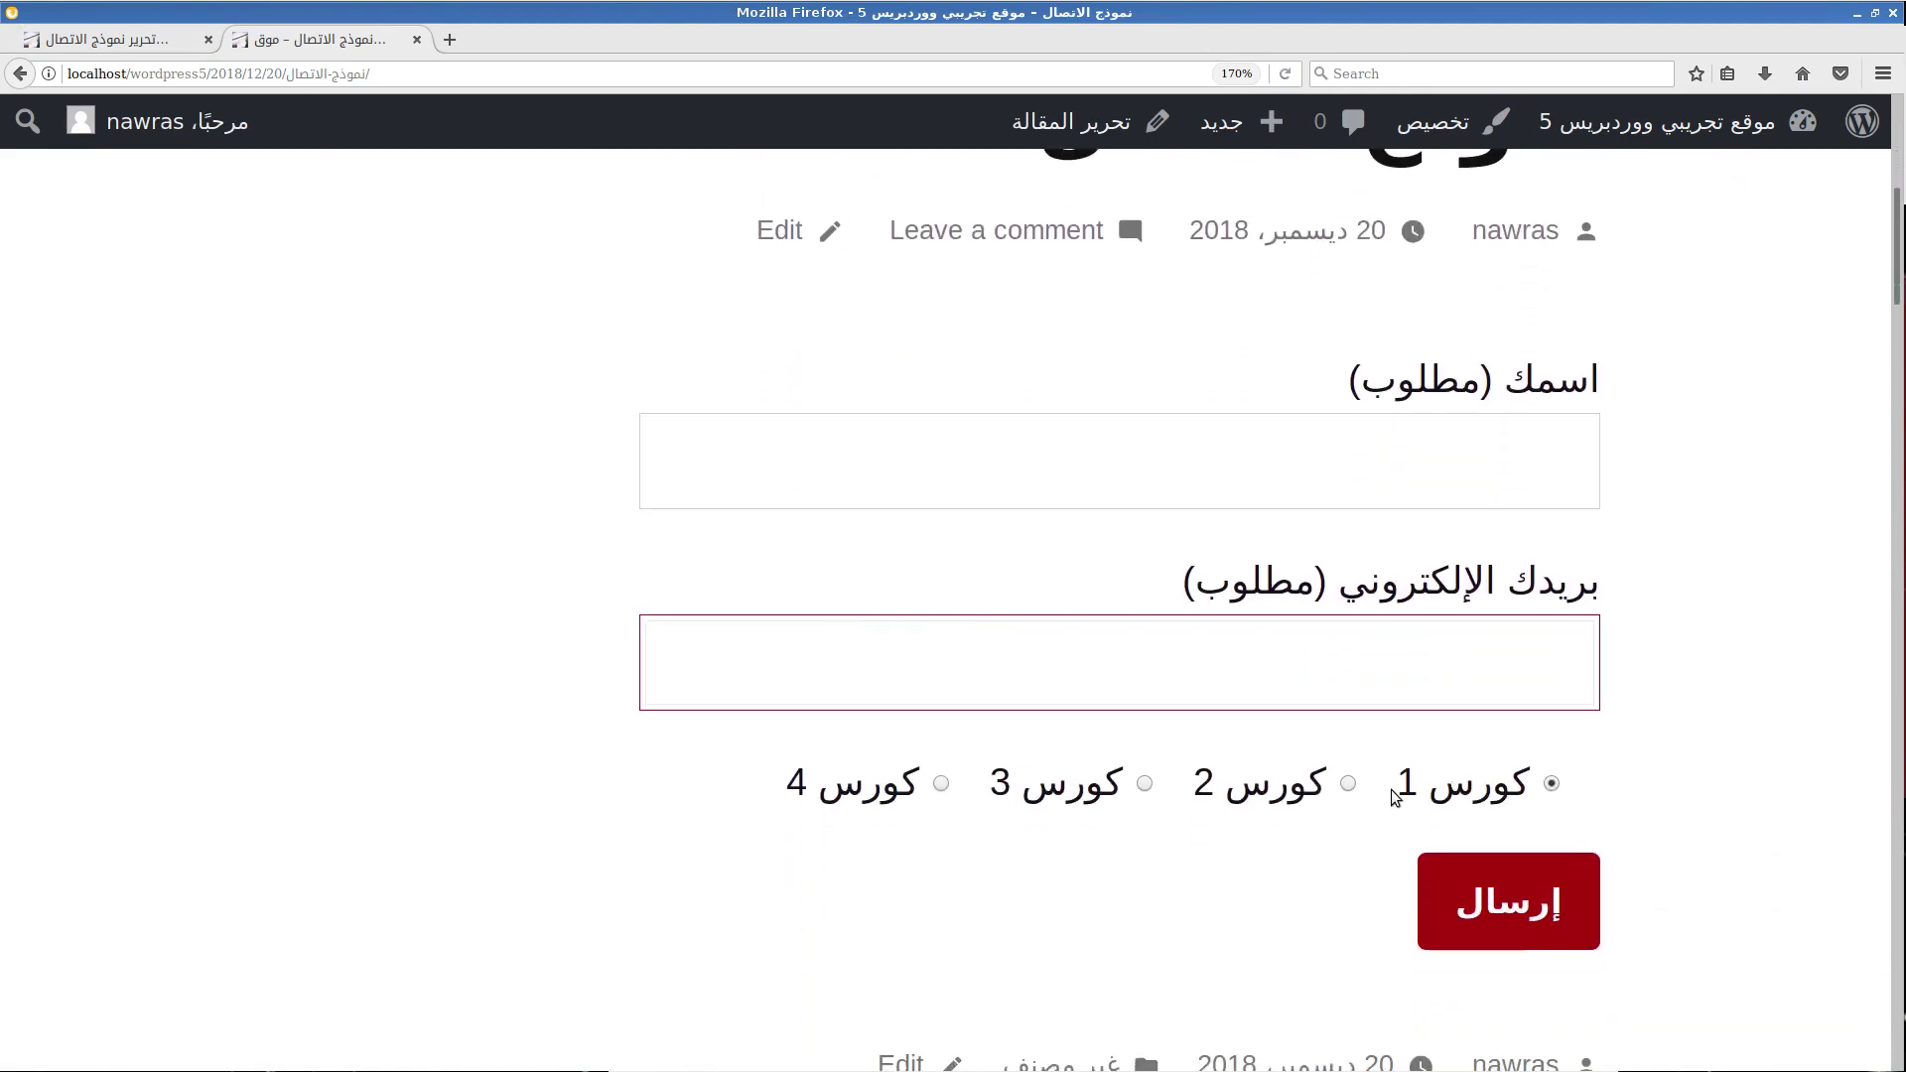
{"action": "left_click", "coordinate": [1348, 784]}
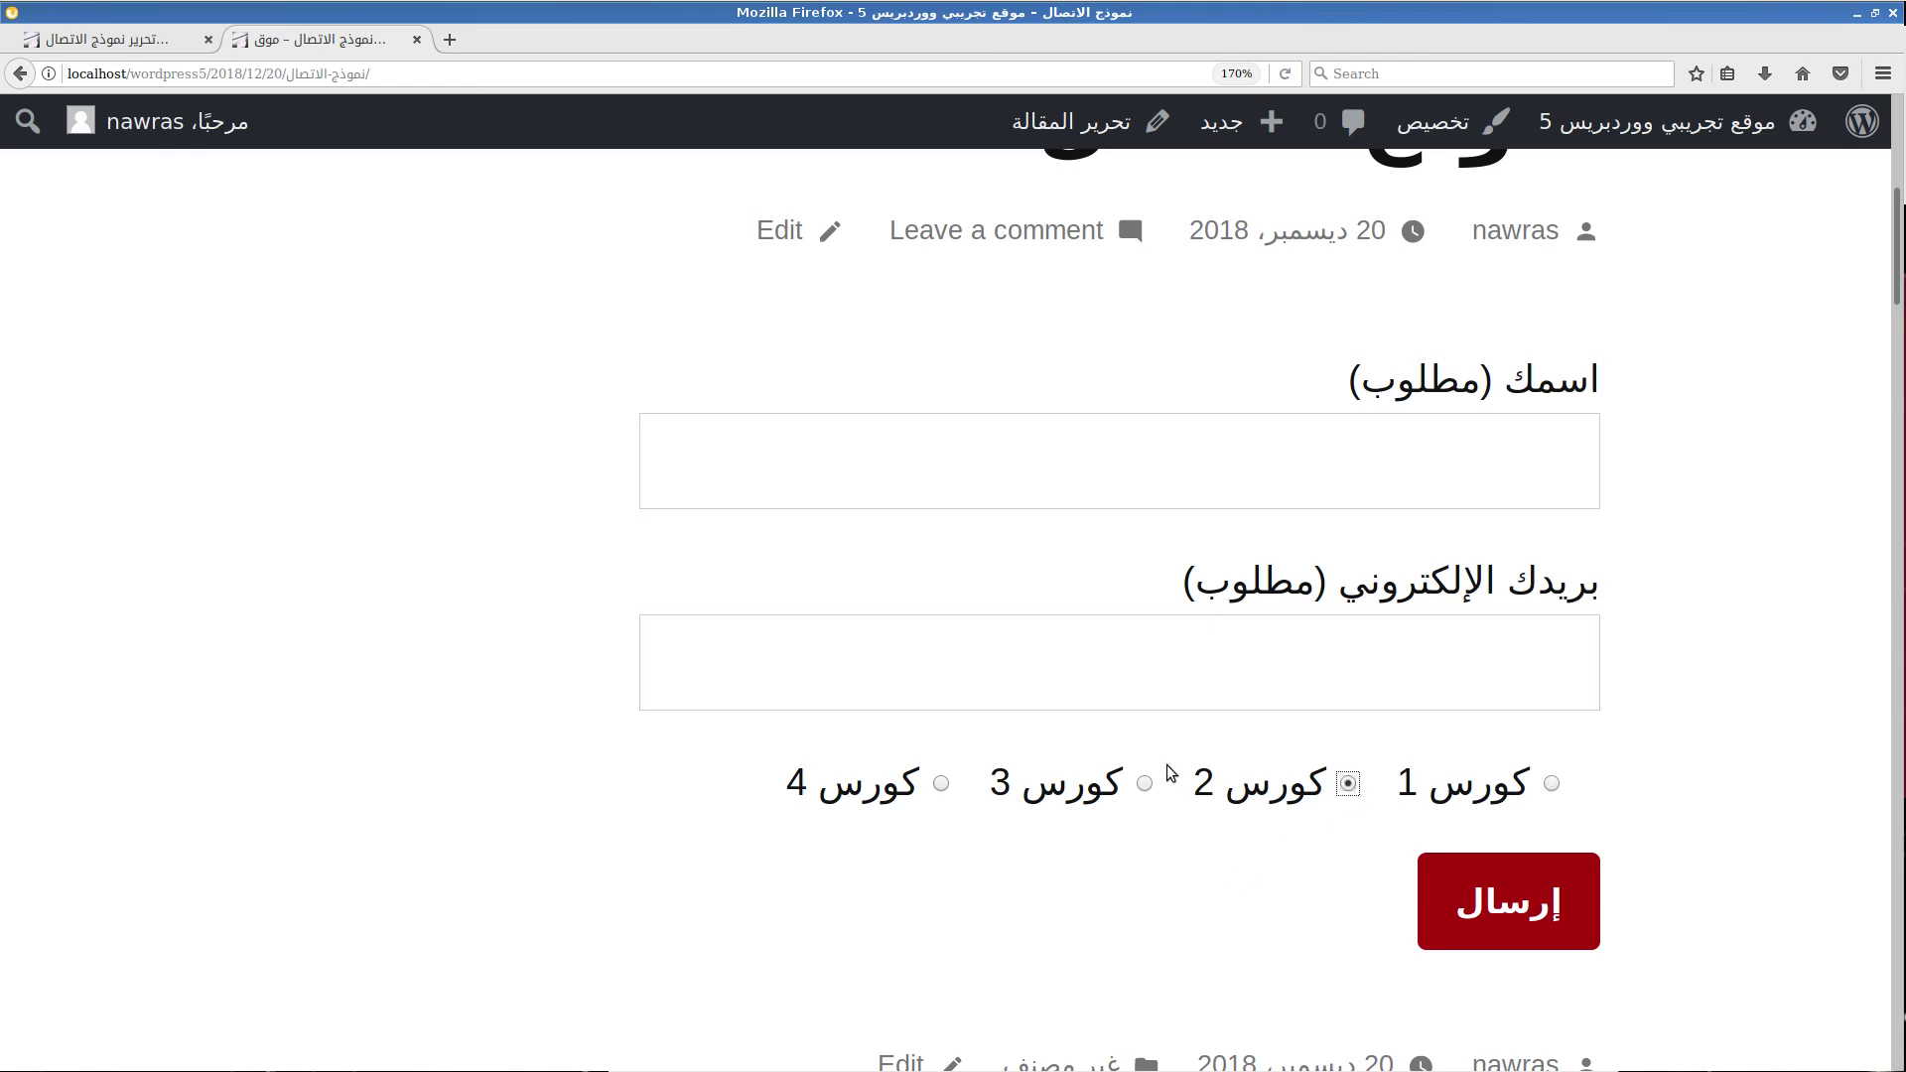
{"action": "left_click", "coordinate": [1144, 784]}
{"action": "left_click", "coordinate": [941, 784]}
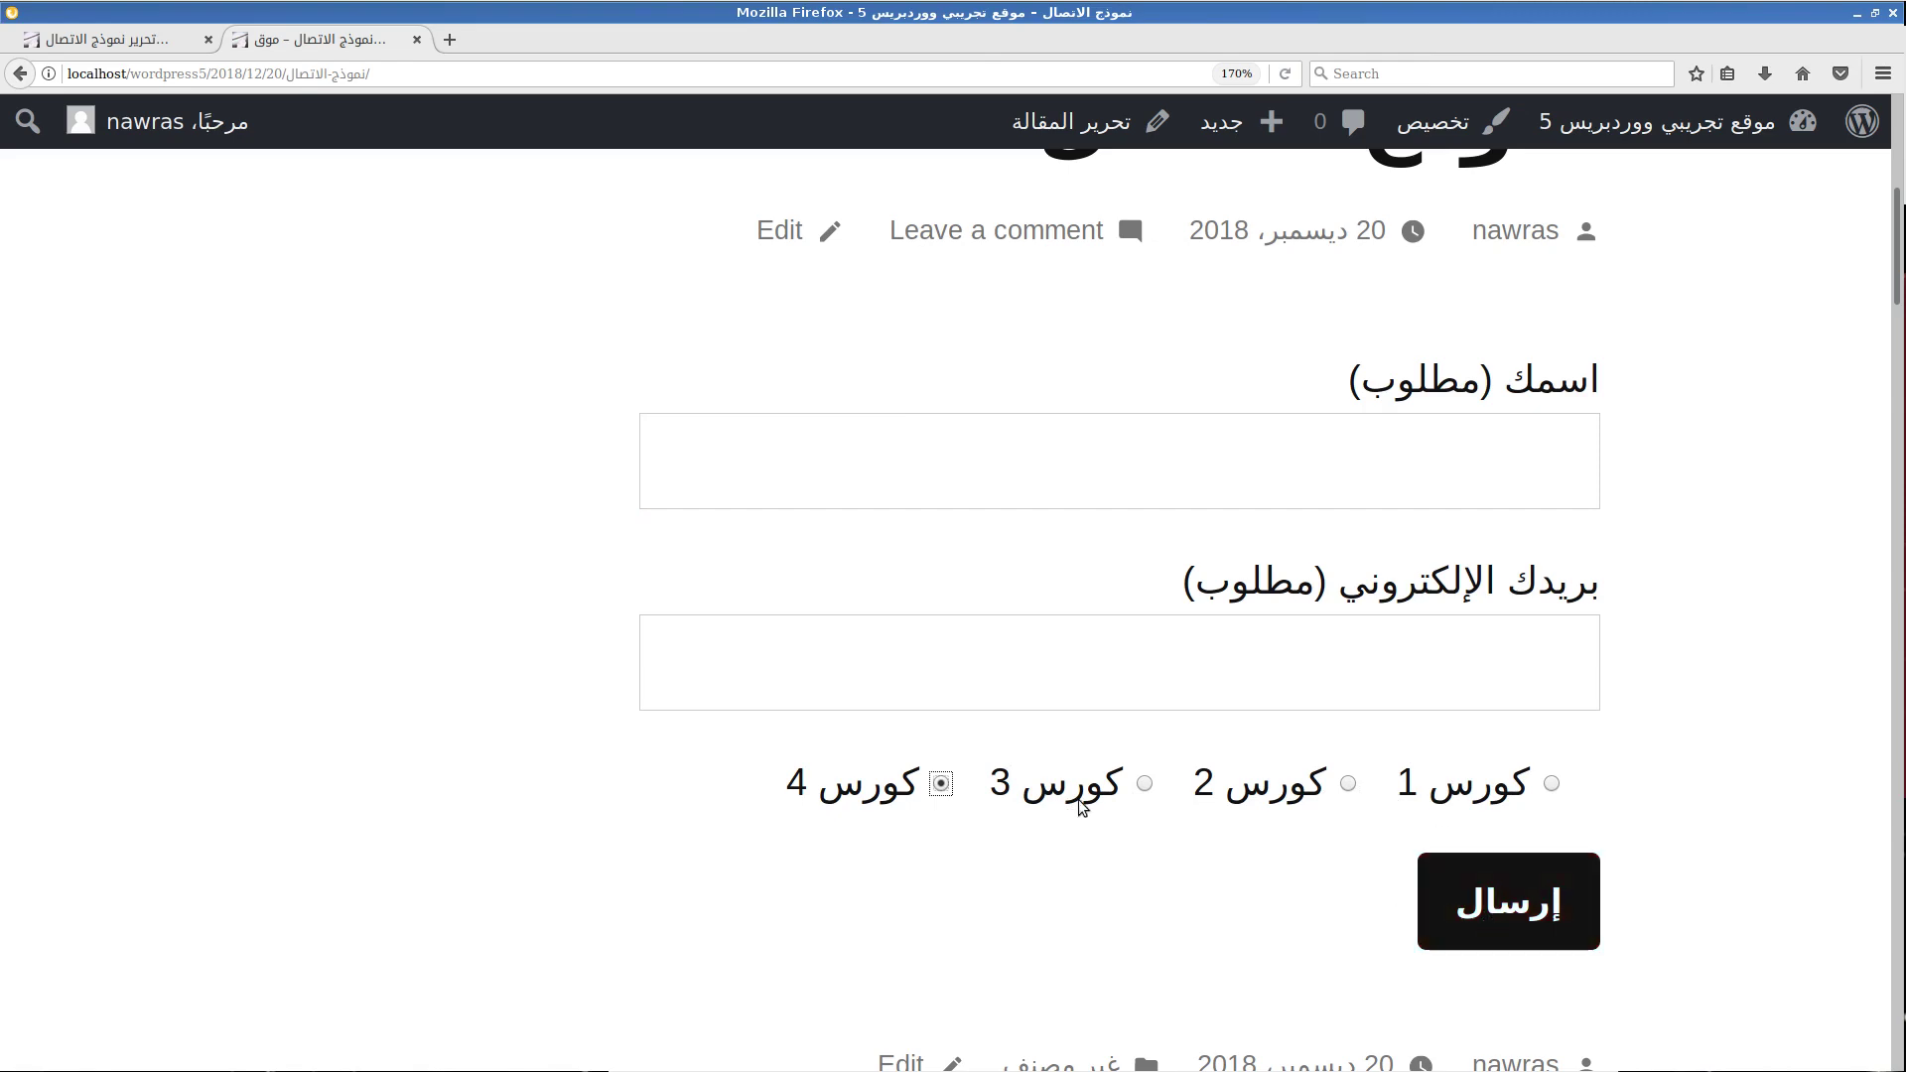
Return to the form editor and delete the radio buttons tag above the submit button.
{"action": "left_click", "coordinate": [104, 40]}
{"action": "scroll", "coordinate": [639, 688], "scroll_direction": "down", "scroll_amount": 1}
{"action": "scroll", "coordinate": [639, 688], "scroll_direction": "down", "scroll_amount": 6}
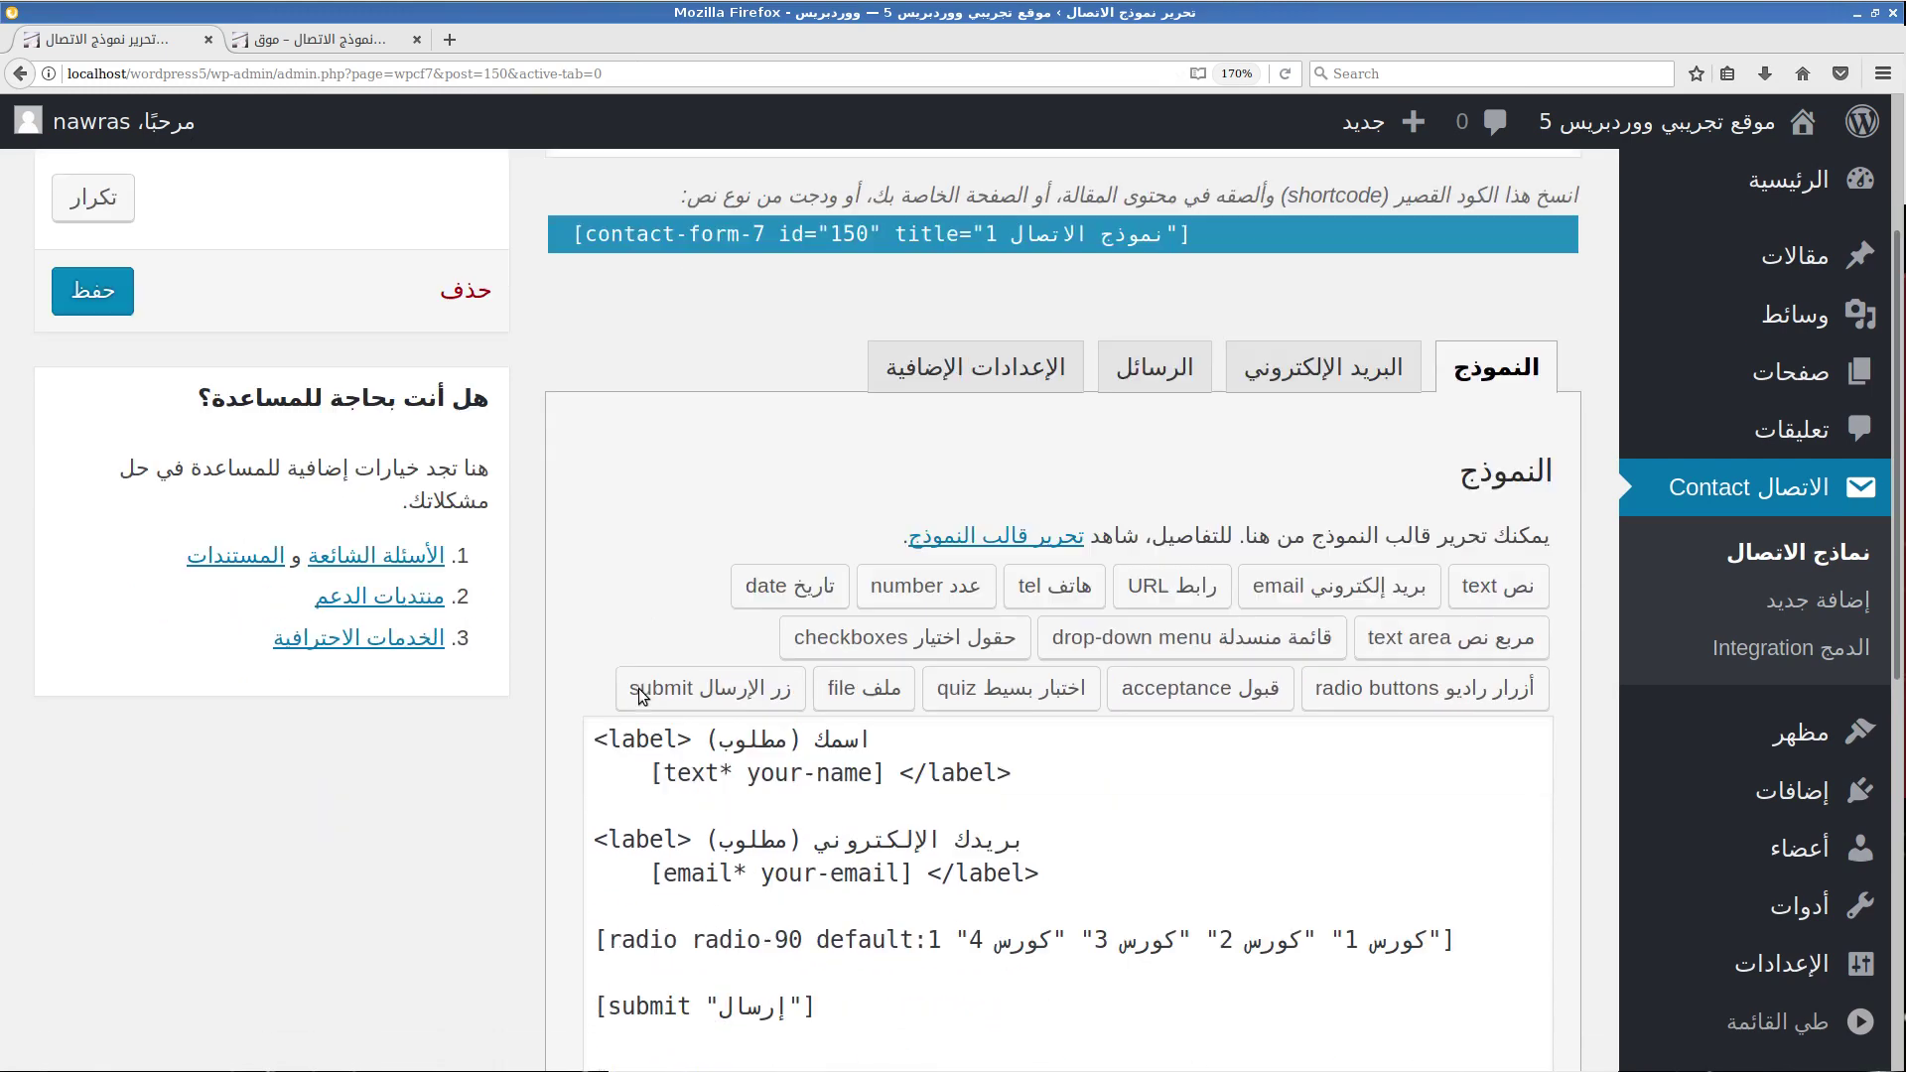
{"action": "left_click", "coordinate": [805, 465]}
{"action": "triple_click", "coordinate": [806, 464]}
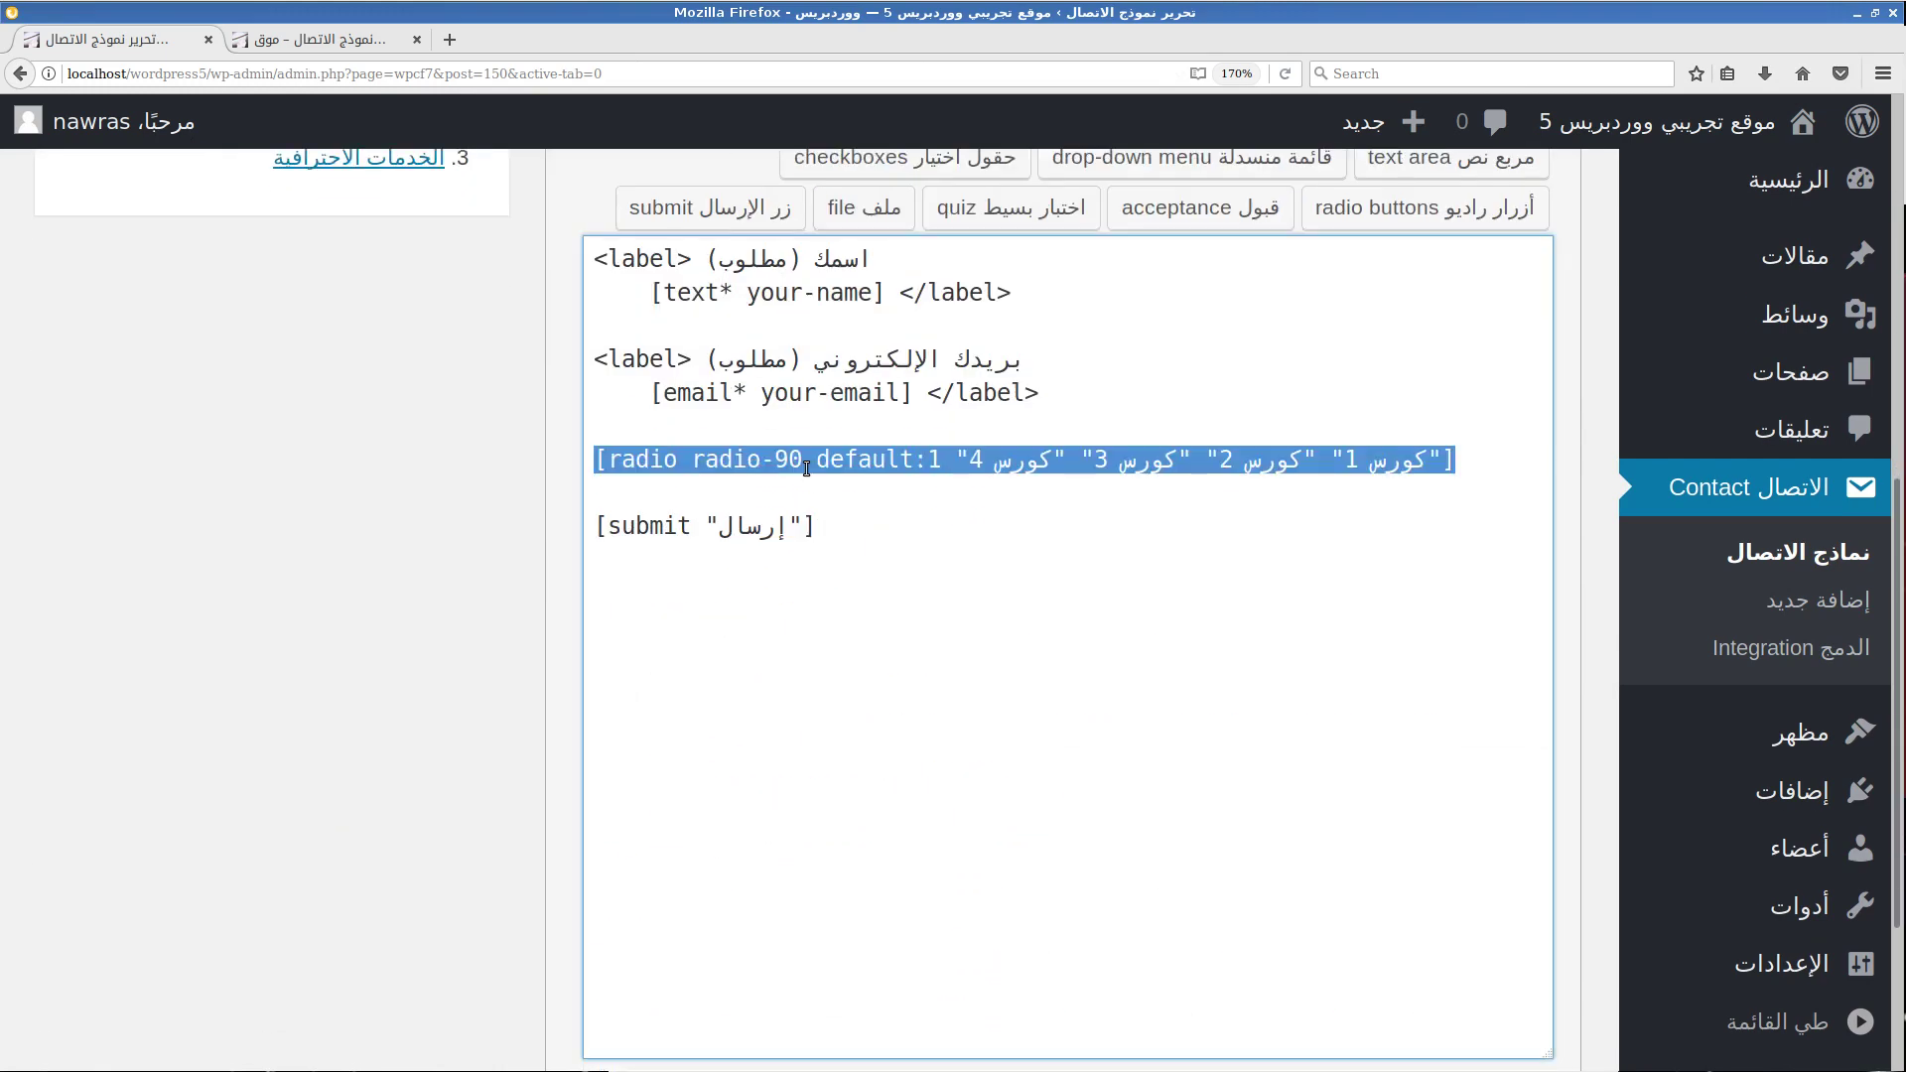
{"action": "key", "text": "BackSpace"}
{"action": "left_click", "coordinate": [494, 494]}
Set up a required checkboxes field with the options كورس 1, كورس 2 and كورس 3, one per line.
{"action": "scroll", "coordinate": [494, 495], "scroll_direction": "up", "scroll_amount": 2}
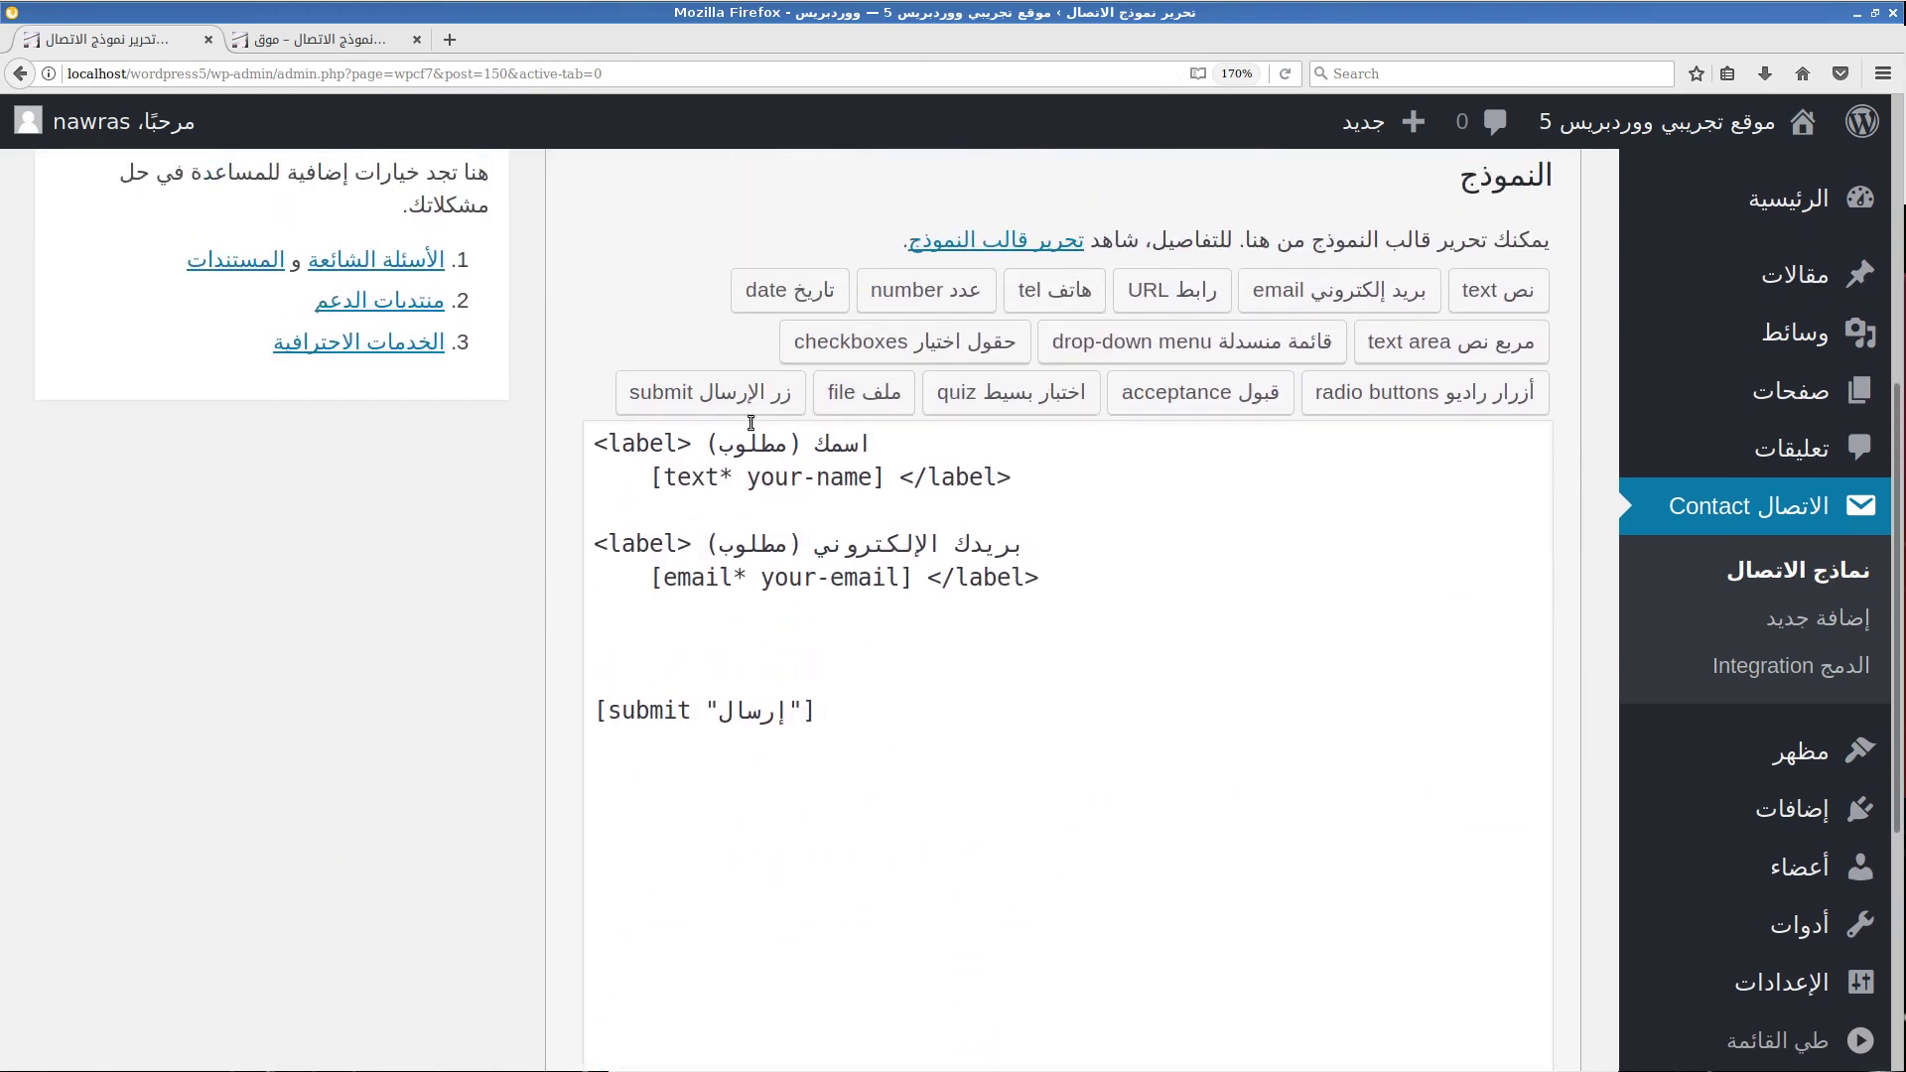
{"action": "left_click", "coordinate": [915, 341]}
{"action": "left_click", "coordinate": [1094, 446]}
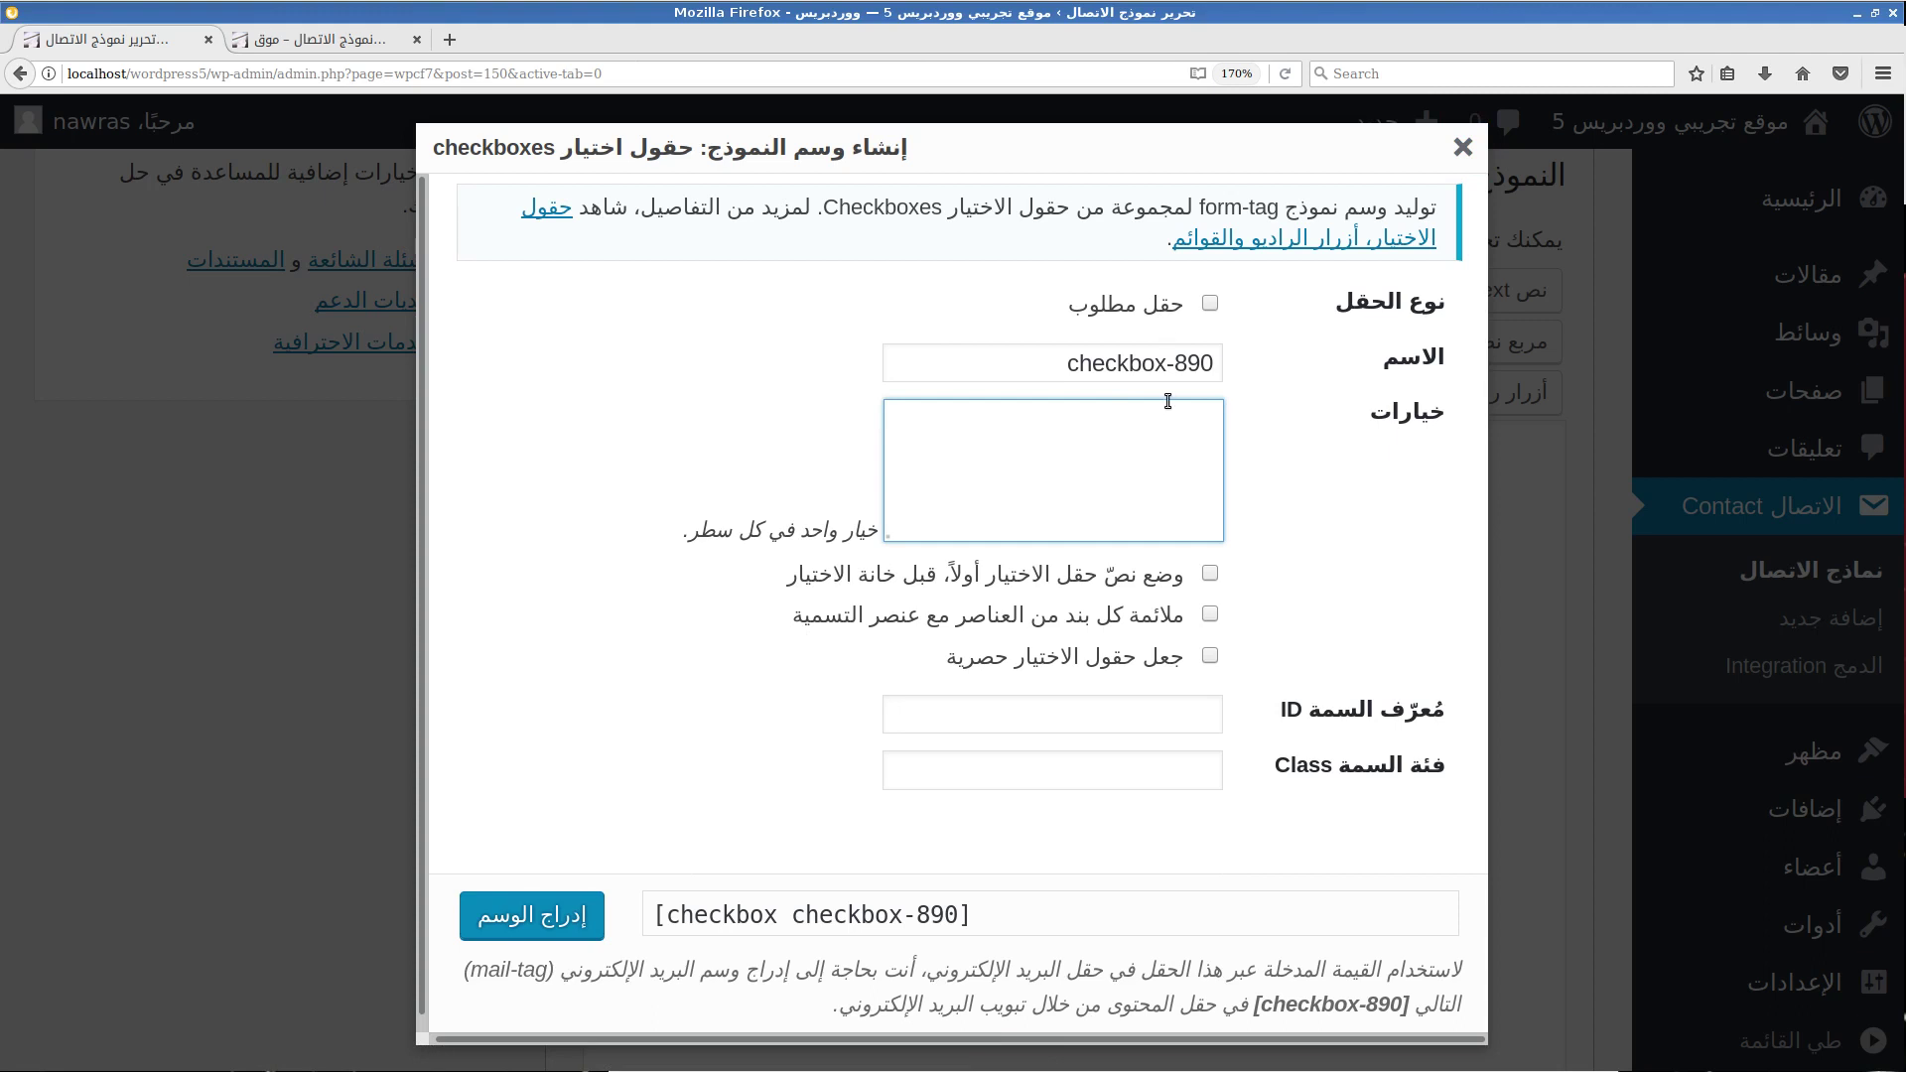
{"action": "type", "text": "ب"}
{"action": "key", "text": "BackSpace"}
{"action": "type", "text": "كرز"}
{"action": "key", "text": "BackSpace"}
{"action": "key", "text": "BackSpace"}
{"action": "type", "text": "ورس 1 "}
{"action": "type", "text": "كورس 3"}
{"action": "key", "text": "Return"}
{"action": "type", "text": "كورس 3"}
{"action": "left_click", "coordinate": [1196, 317]}
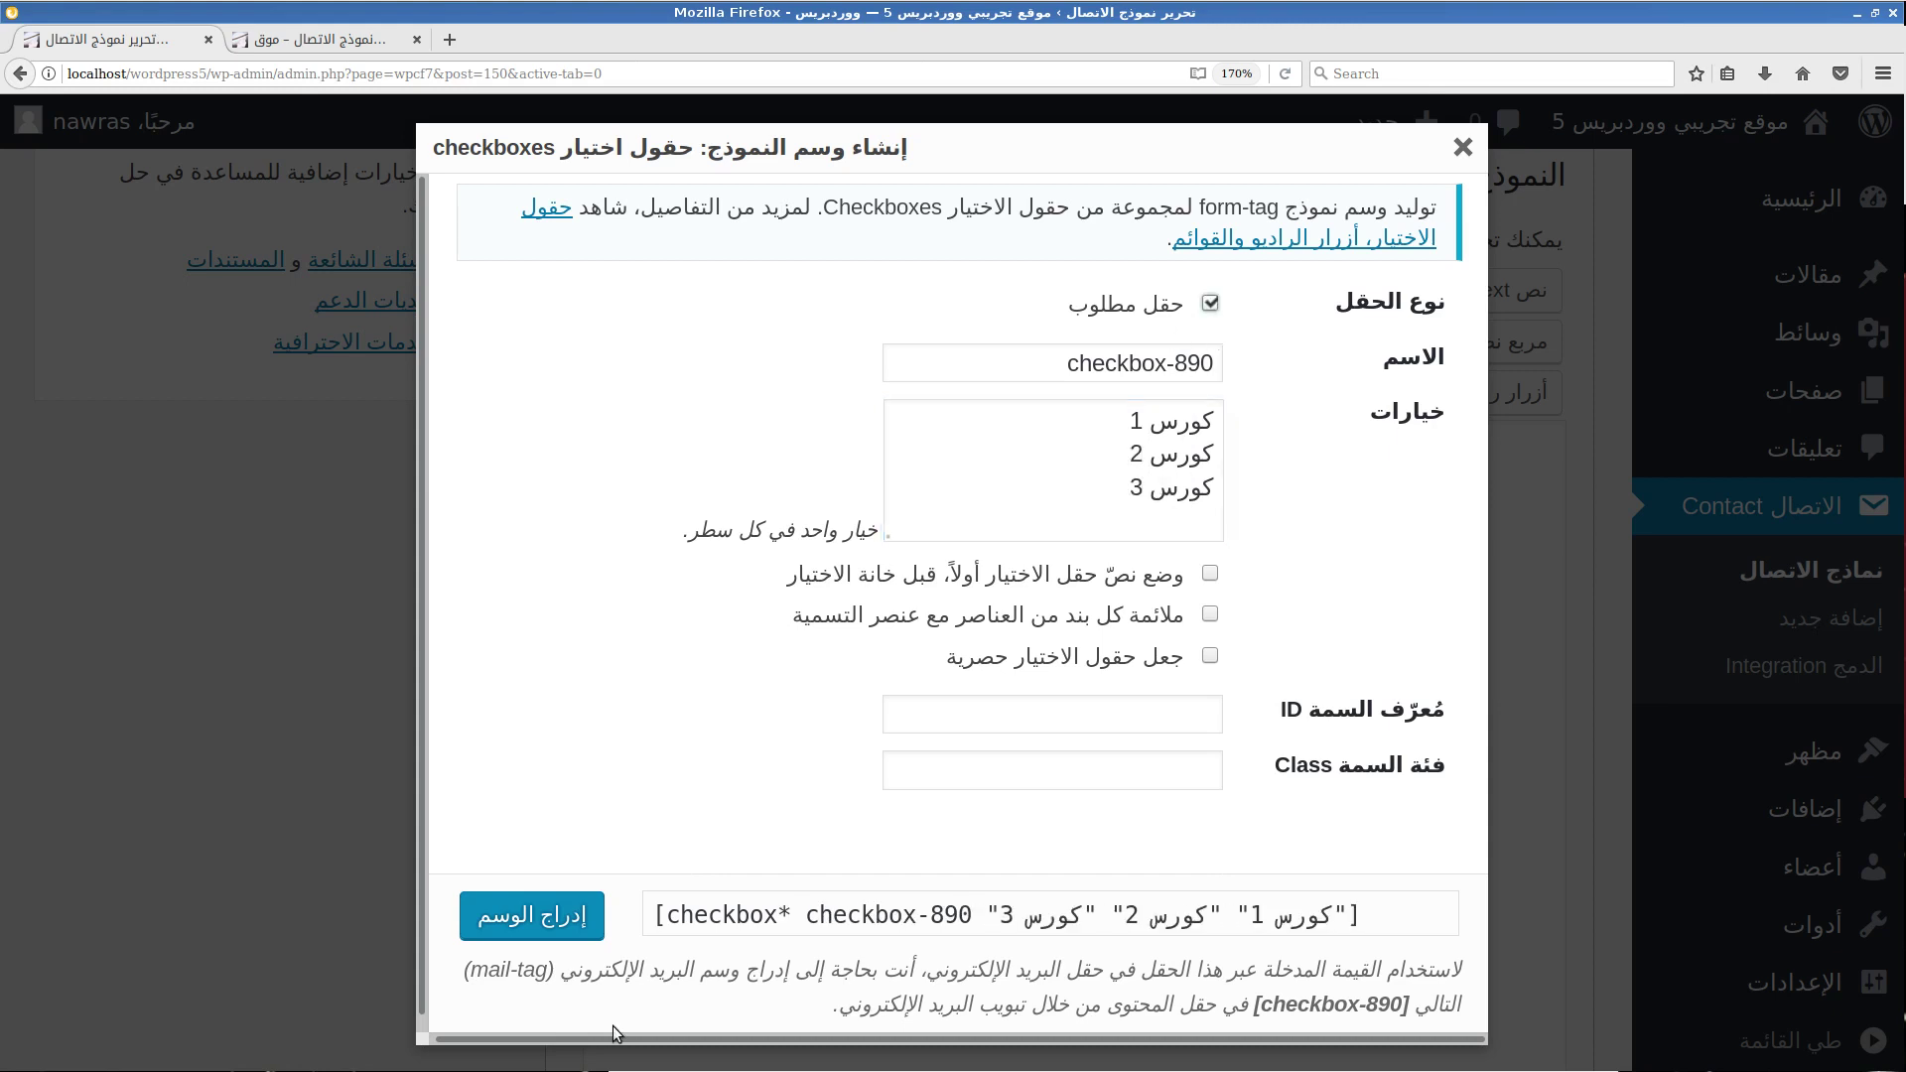
Insert the checkboxes tag into the form template and save the contact form.
{"action": "left_click", "coordinate": [532, 915]}
{"action": "scroll", "coordinate": [325, 660], "scroll_direction": "up", "scroll_amount": 5}
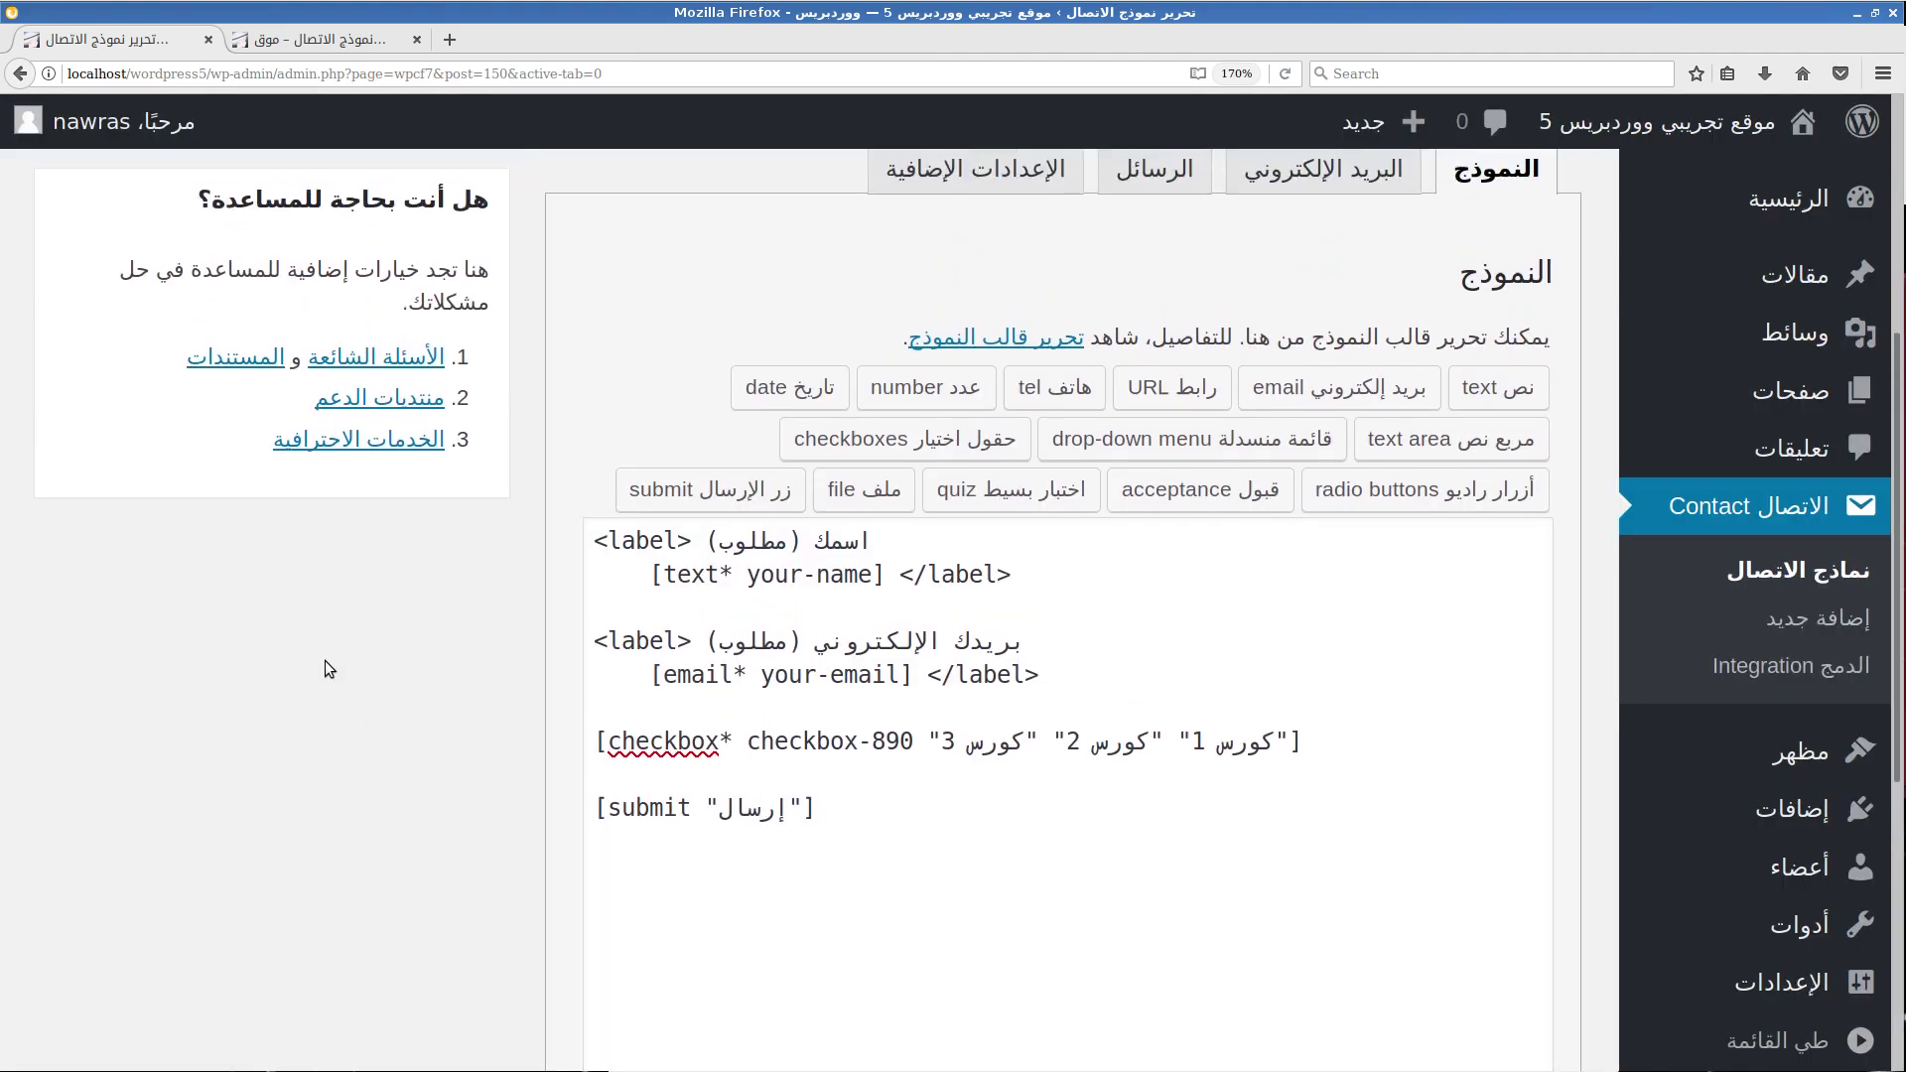
{"action": "left_click", "coordinate": [84, 553]}
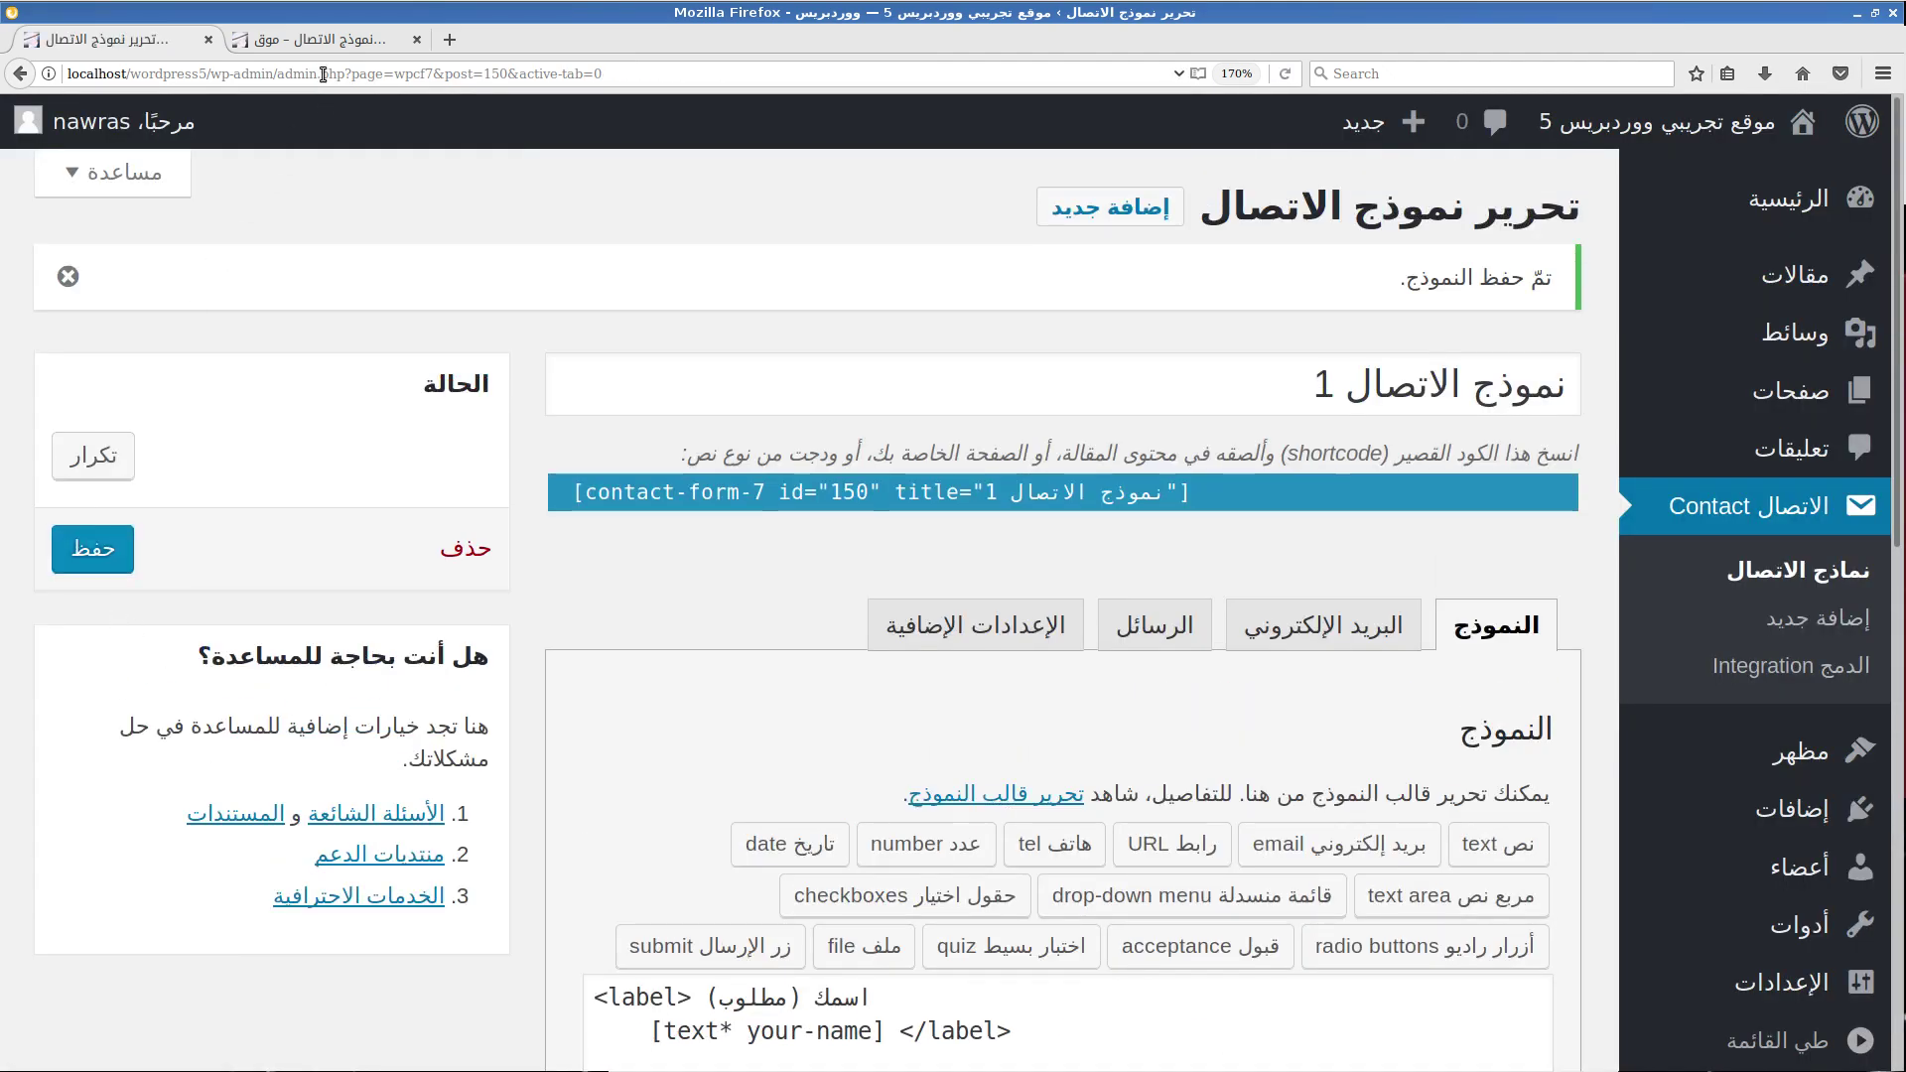
Reload the published form page and test the checkboxes by ticking كورس 1, كورس 2 and كورس 3.
{"action": "left_click", "coordinate": [322, 40]}
{"action": "key", "text": "F5"}
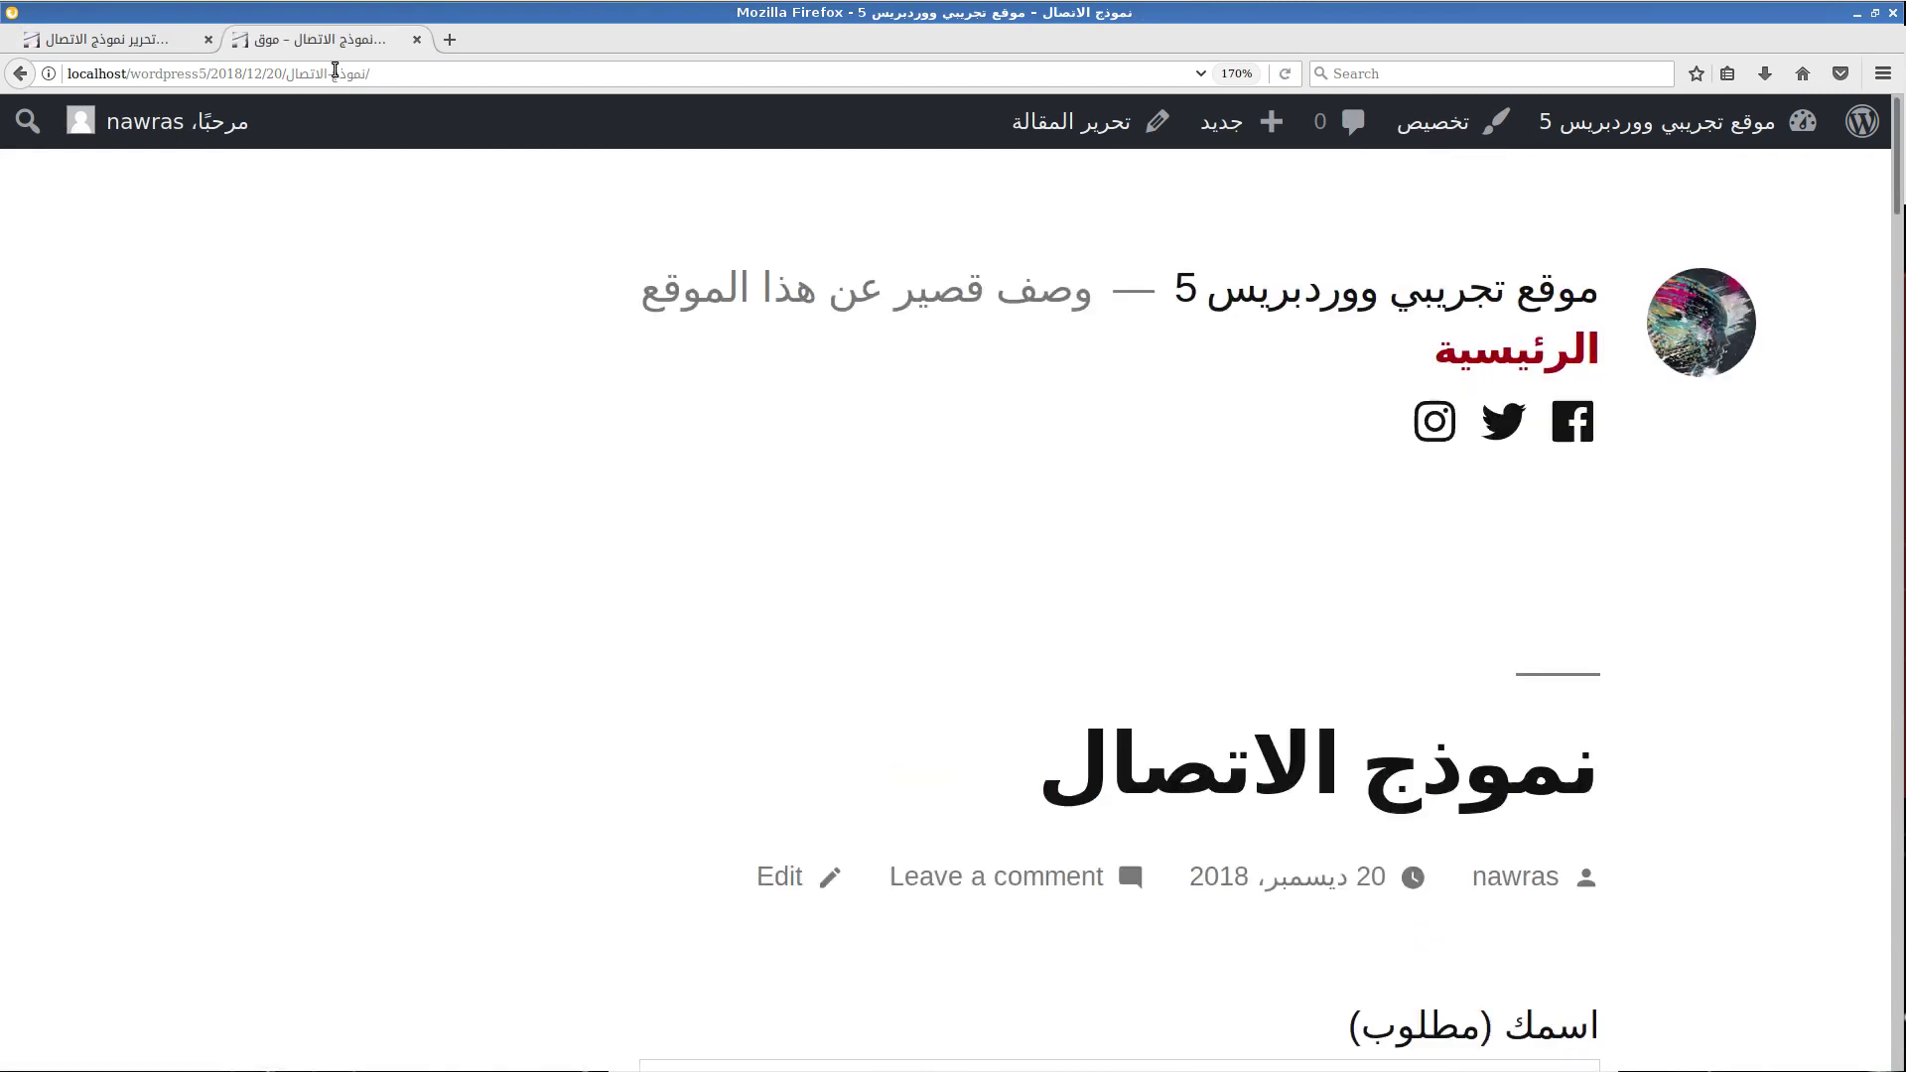
{"action": "scroll", "coordinate": [791, 302], "scroll_direction": "down", "scroll_amount": 1}
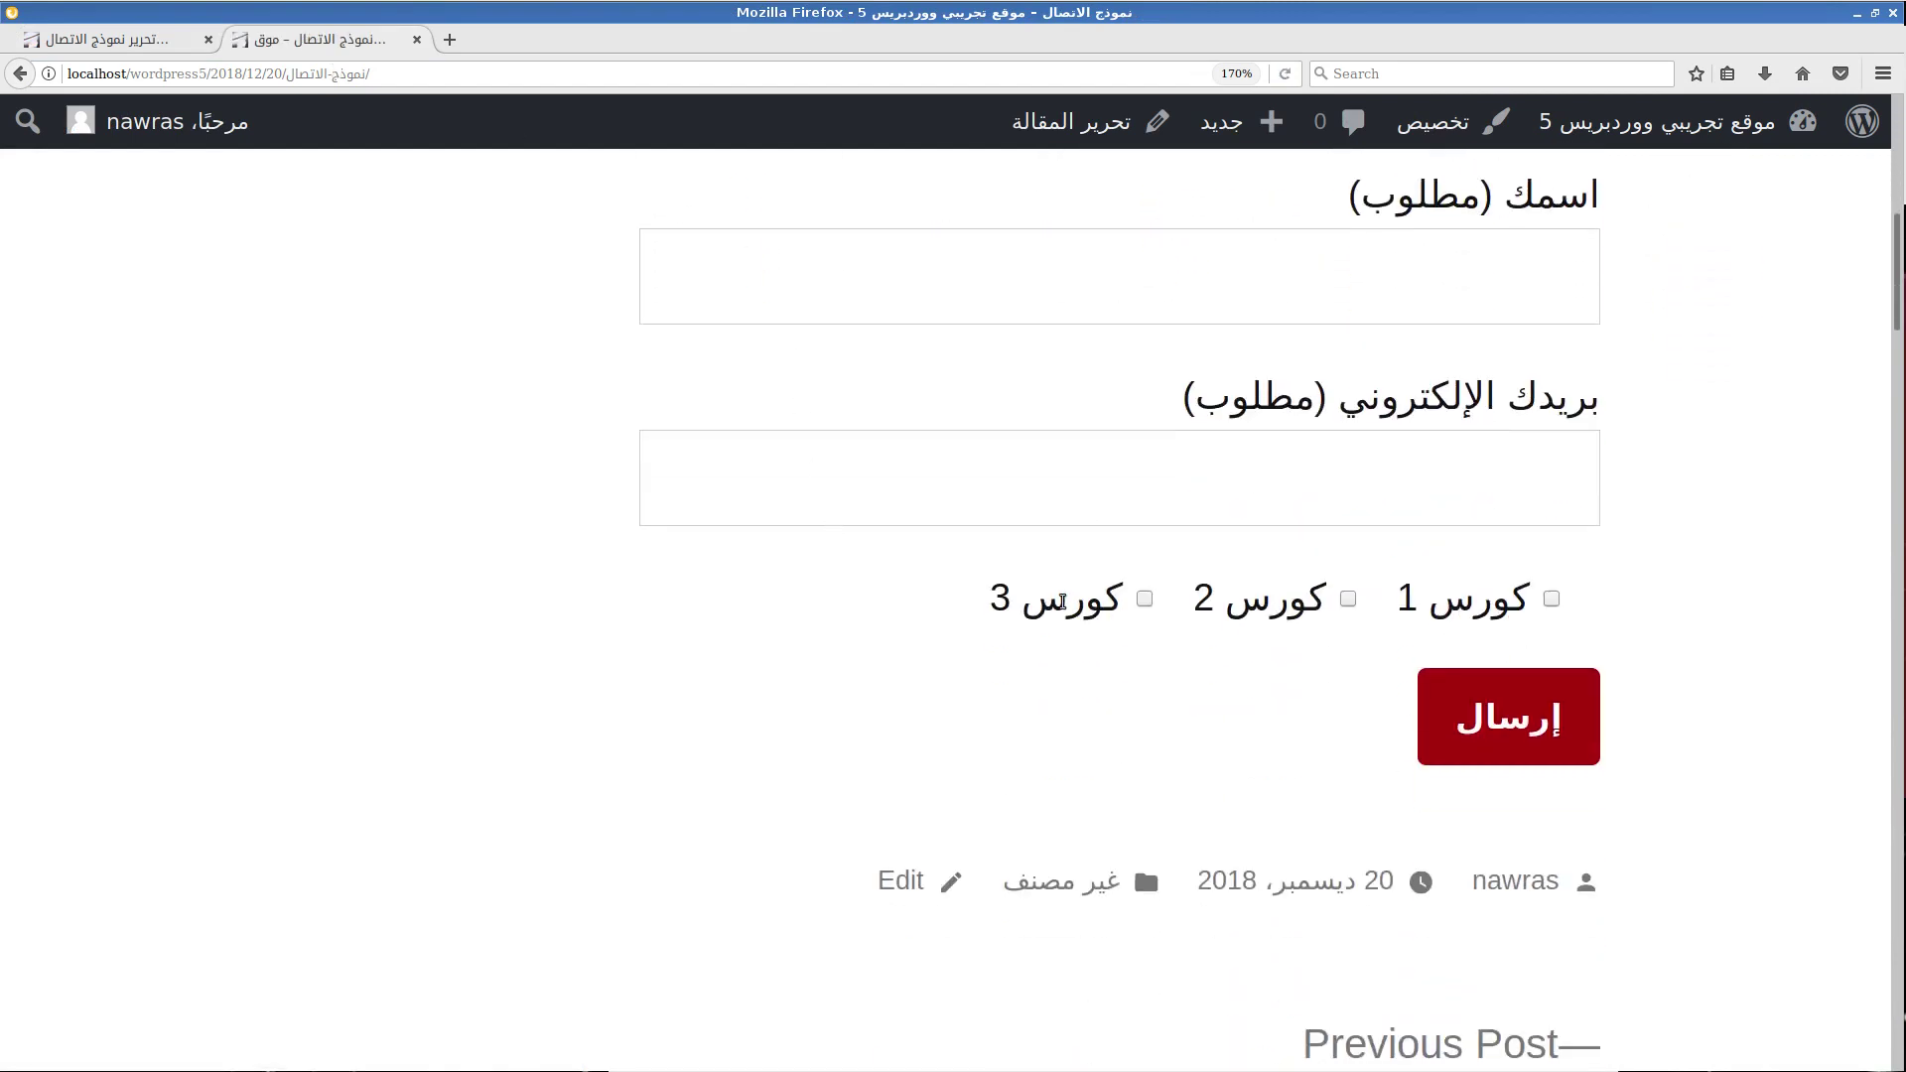
{"action": "left_click", "coordinate": [1552, 600]}
{"action": "left_click", "coordinate": [1349, 599]}
{"action": "left_click", "coordinate": [1144, 599]}
{"action": "scroll", "coordinate": [1042, 737], "scroll_direction": "up", "scroll_amount": 8}
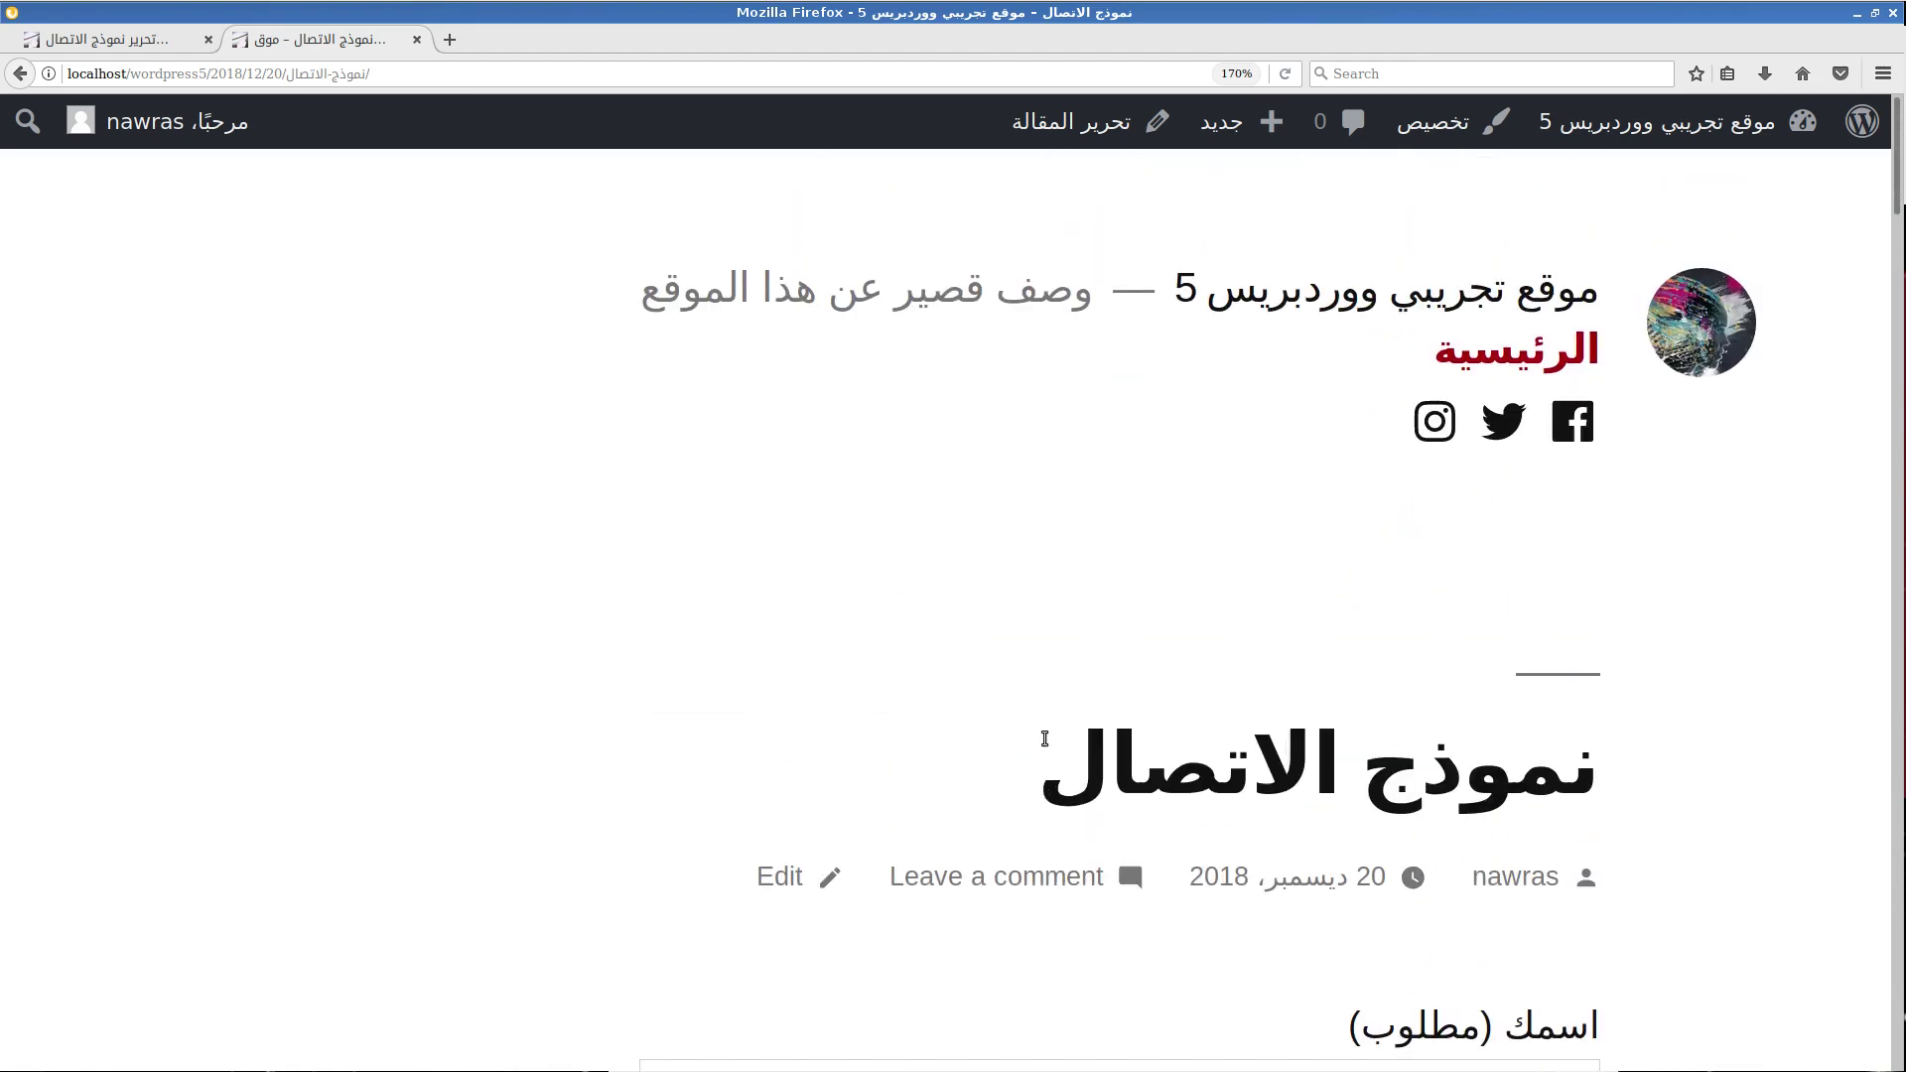